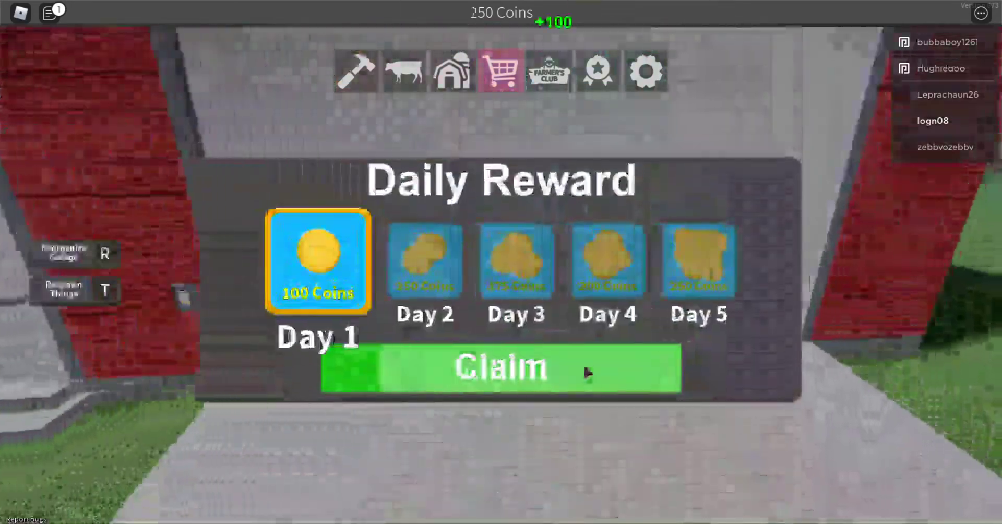
- Claim the Day 1 daily reward, raising coins to 250, and run to the tractor
click(582, 369)
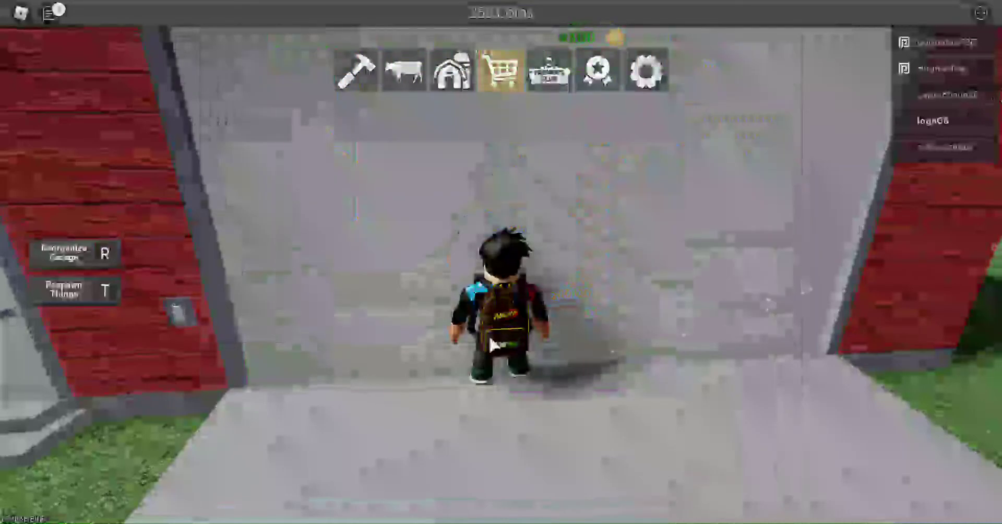
key(s)
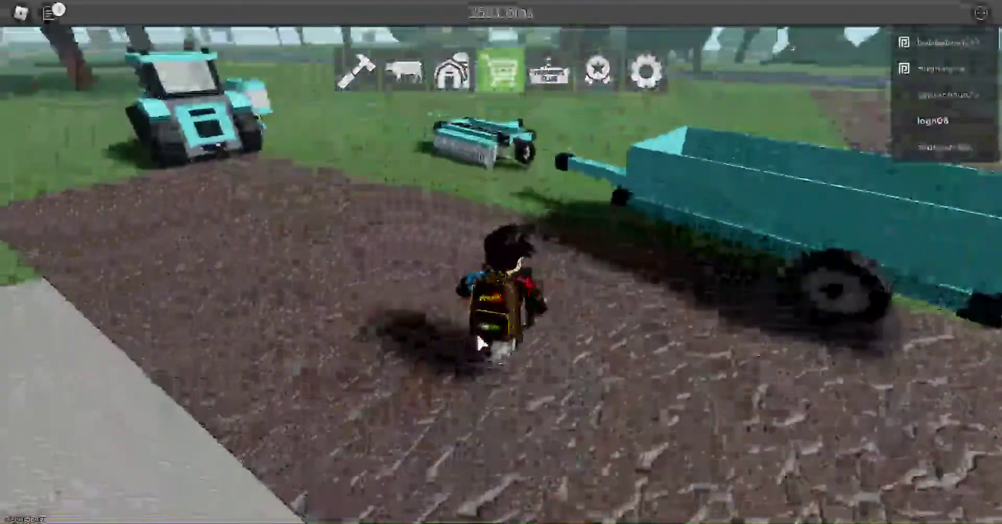
key(w)
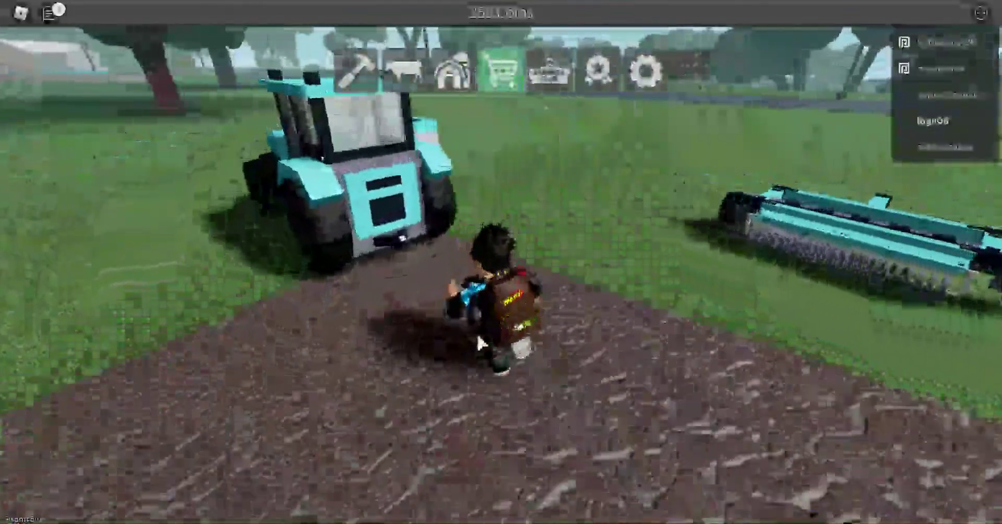
- Enter the ZM80 tractor, switch to top-down view, and hitch the trailer
key(w)
key(e)
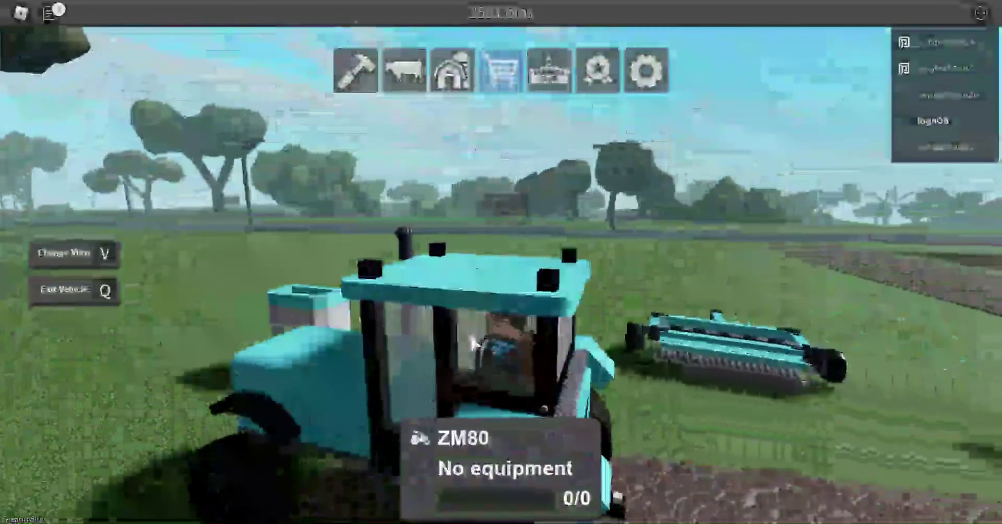
key(w)
key(v)
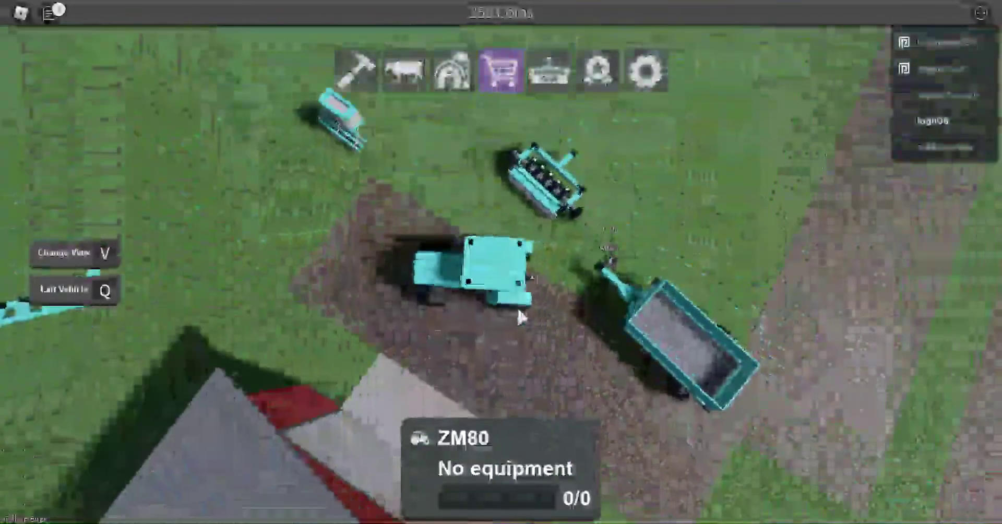
key(x)
key(w)
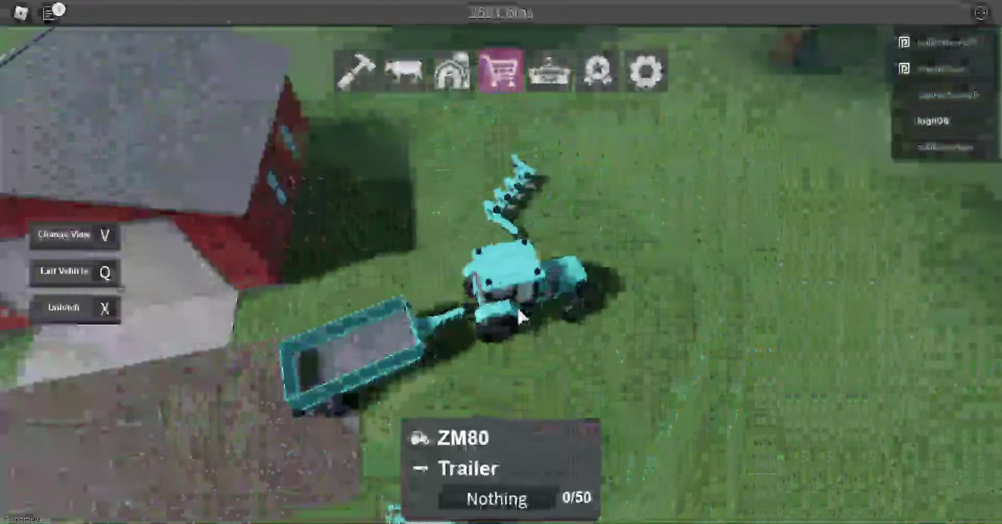
- Drive the trailer around the yard, then unhitch it
key(w)
key(a)
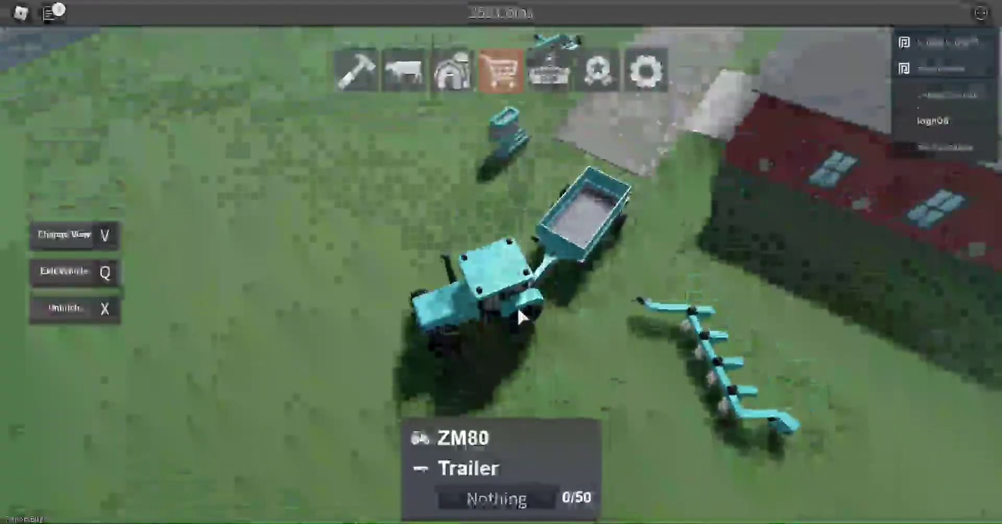
key(x)
key(v)
- Drive the ZM80 past the plow and park it at the barn door
key(w)
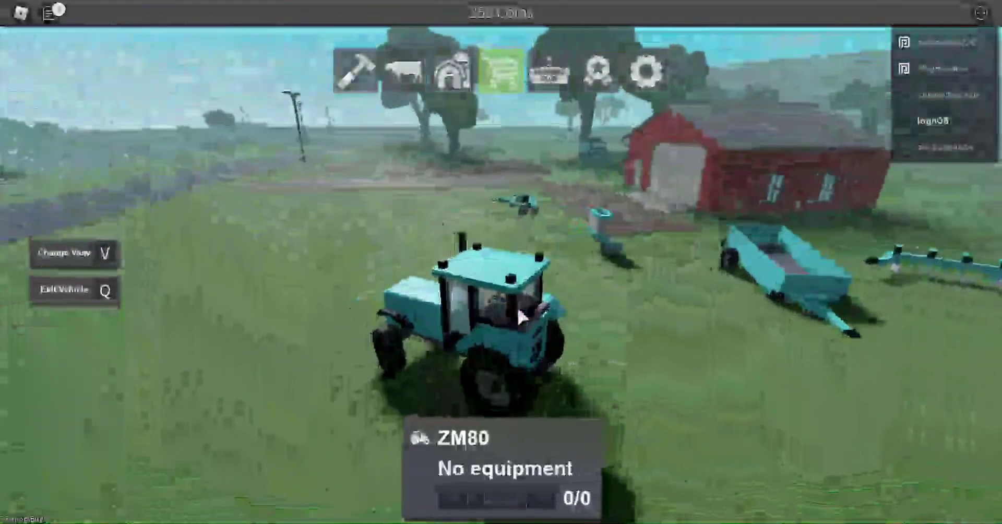
key(w)
key(d)
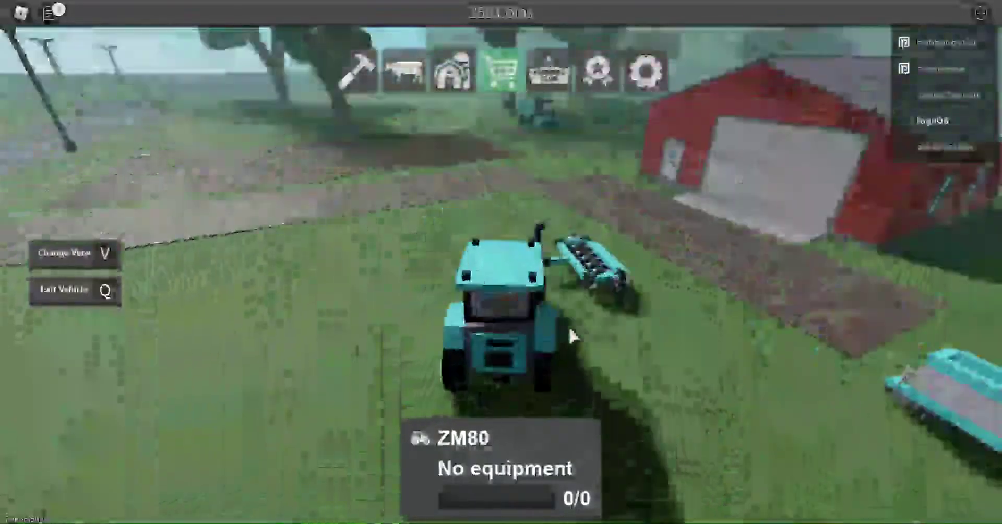
key(w)
key(d)
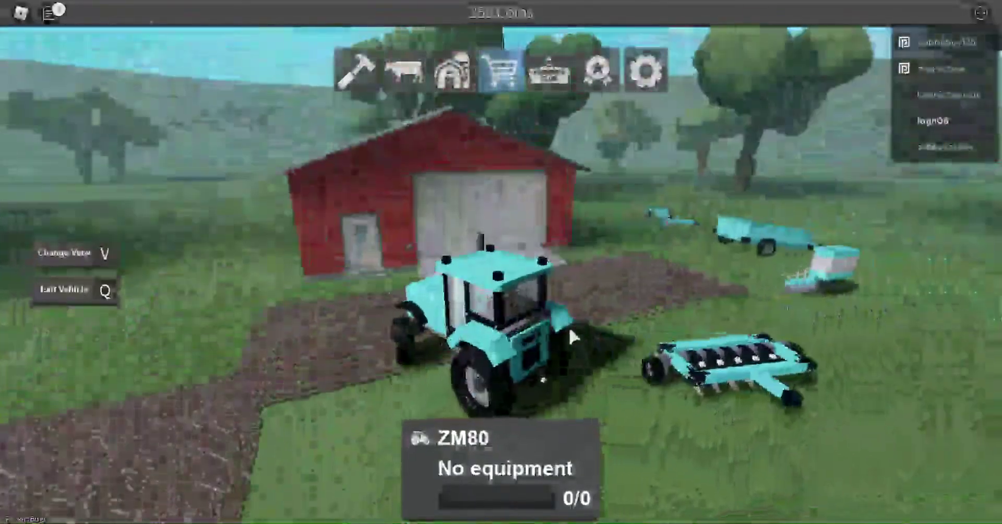
key(w)
key(a)
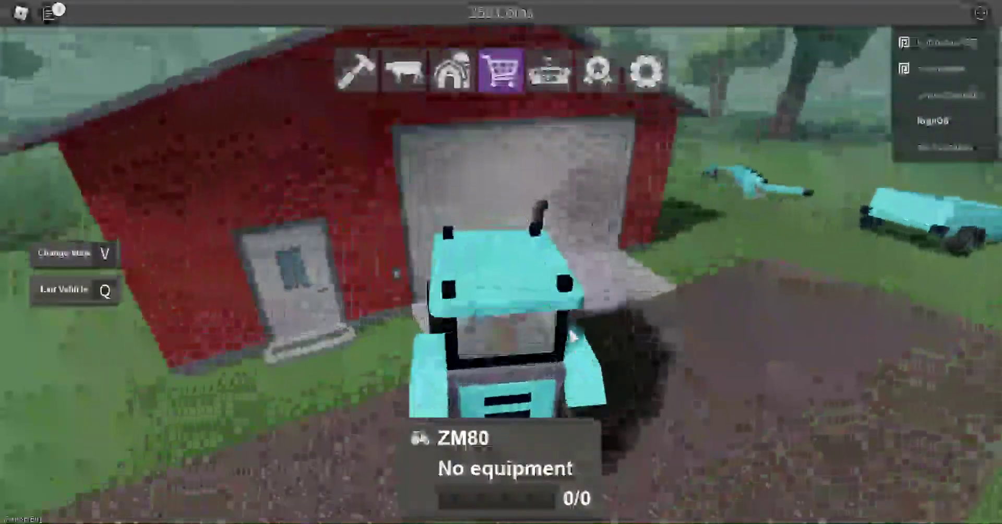
- Exit the tractor and open the barn door
key(q)
key(w)
key(w)
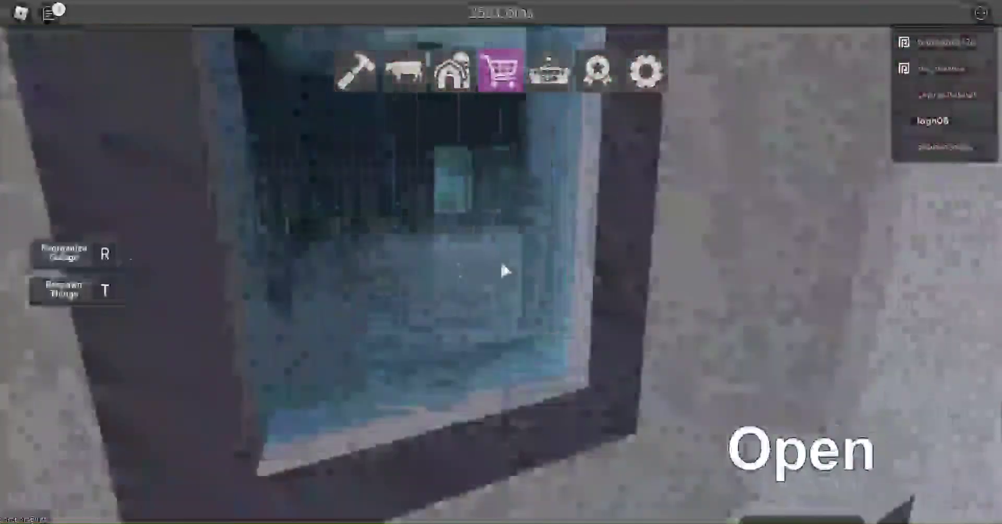
key(e)
- Pick up a crate inside the barn
key(w)
key(w)
key(w)
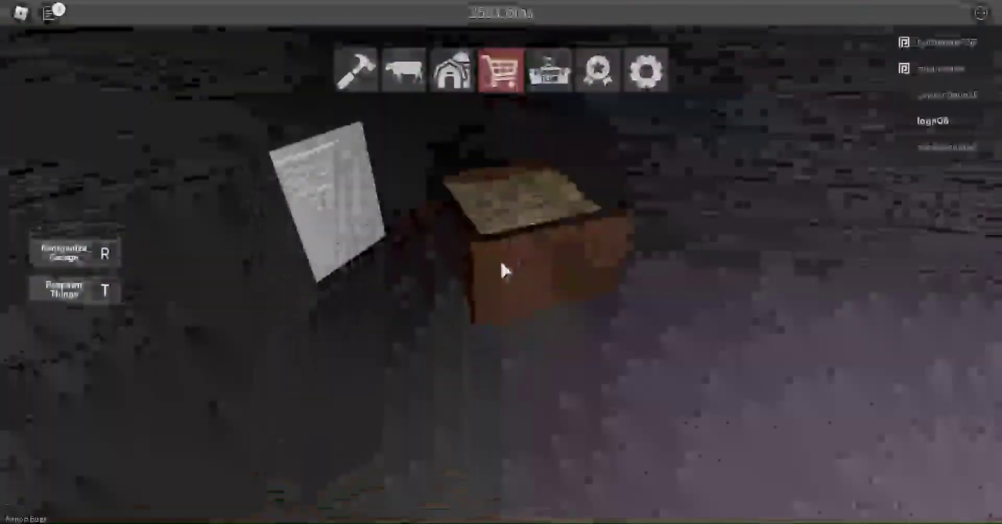
key(s)
key(s)
key(w)
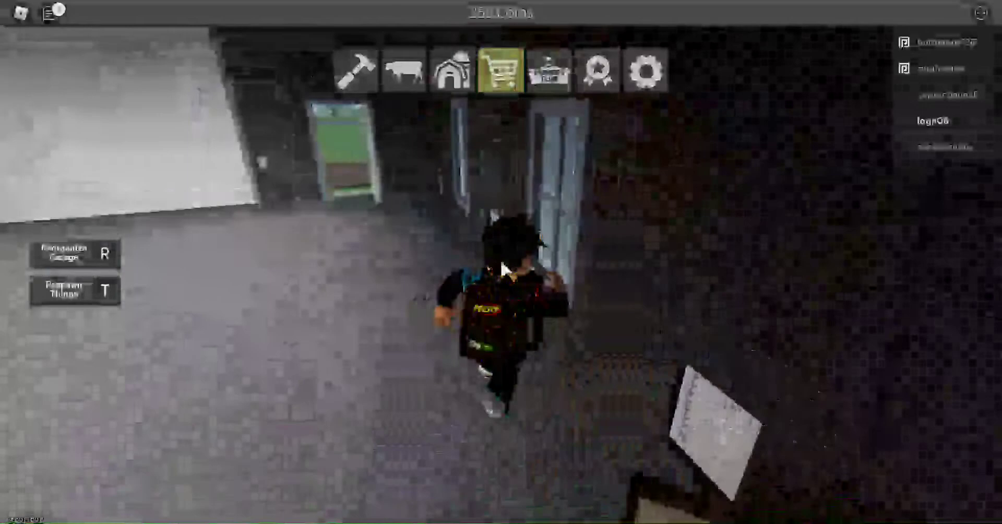
key(e)
key(w)
key(w)
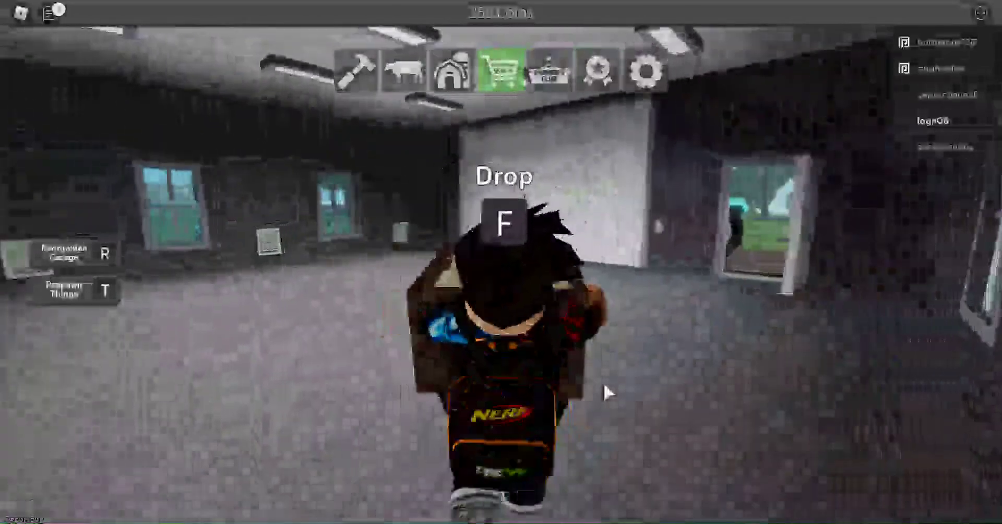
- Carry the crate out along the dirt path and drop it into the blue spreader
key(w)
key(w)
key(w)
key(w)
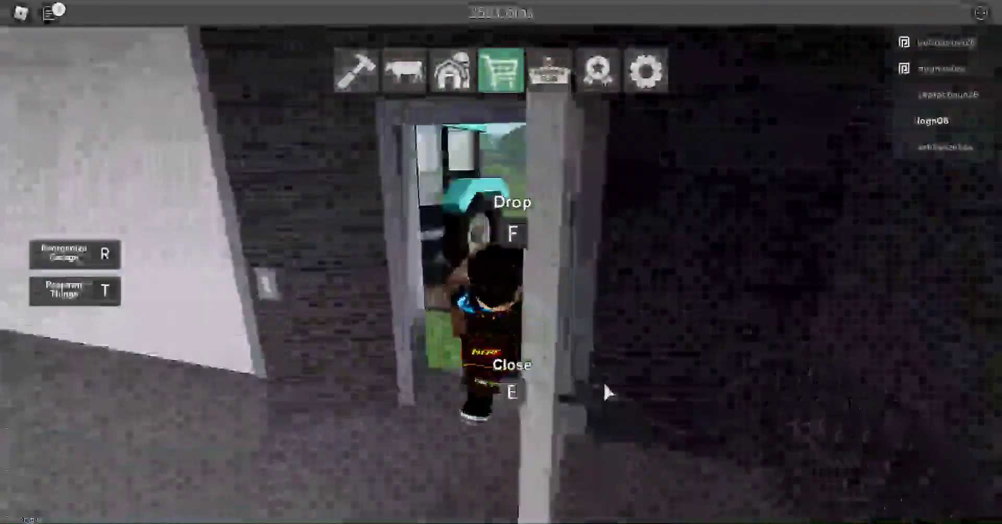
key(w)
key(w)
key(w)
key(w)
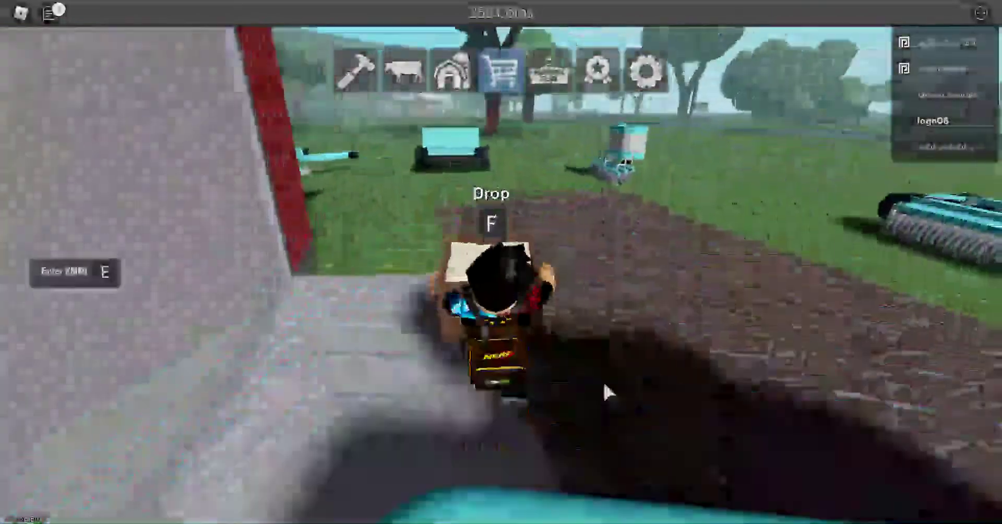
key(w)
key(w)
key(w)
key(w)
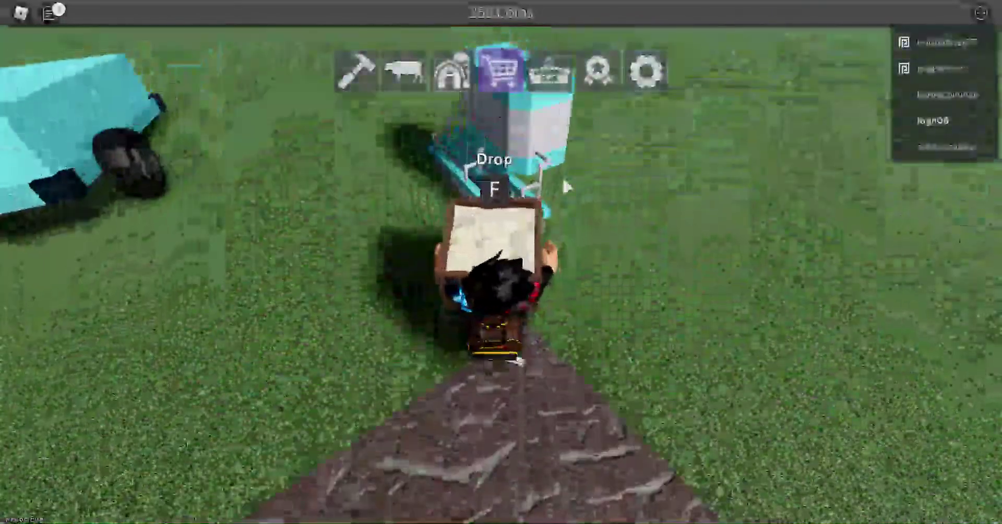
key(w)
key(w)
key(w)
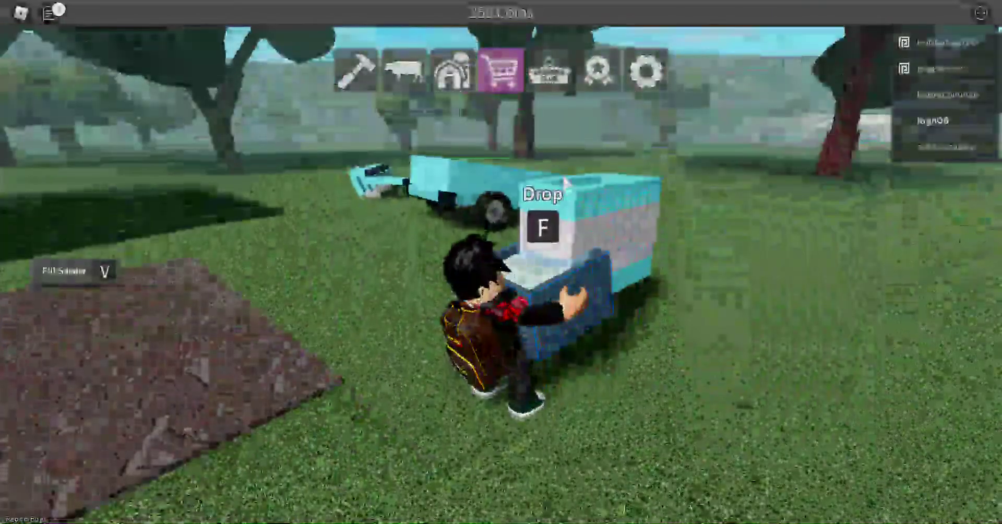
key(f)
scroll(562, 183, down, 5)
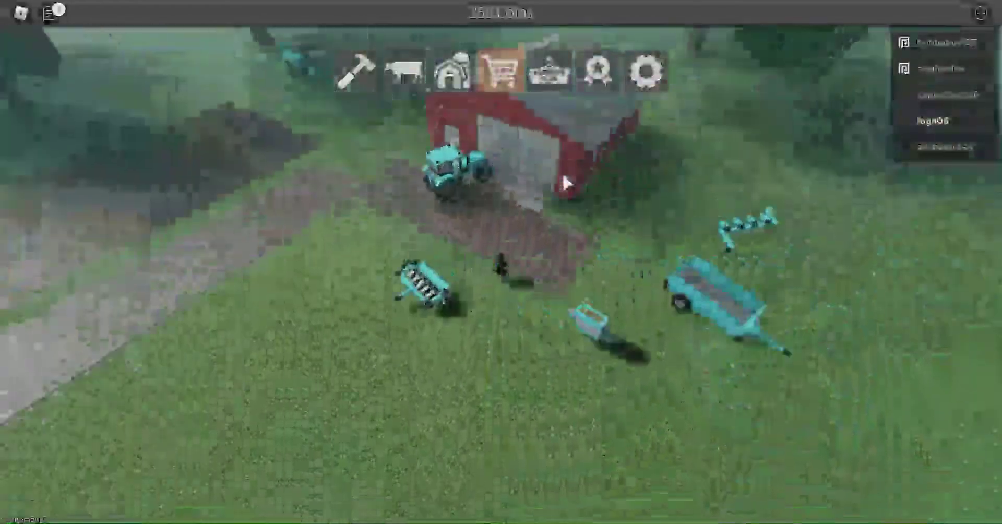
scroll(562, 171, up, 5)
- Walk back to the ZM80 and get in
key(w)
key(w)
key(w)
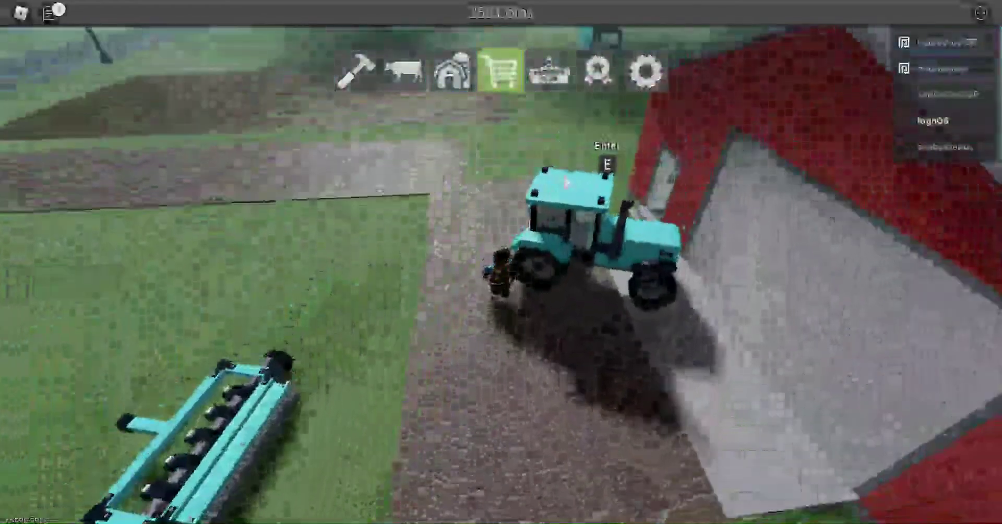
key(e)
key(w)
- Drive the ZM80 across the grass past the barn and line up with the plow
key(w)
key(w)
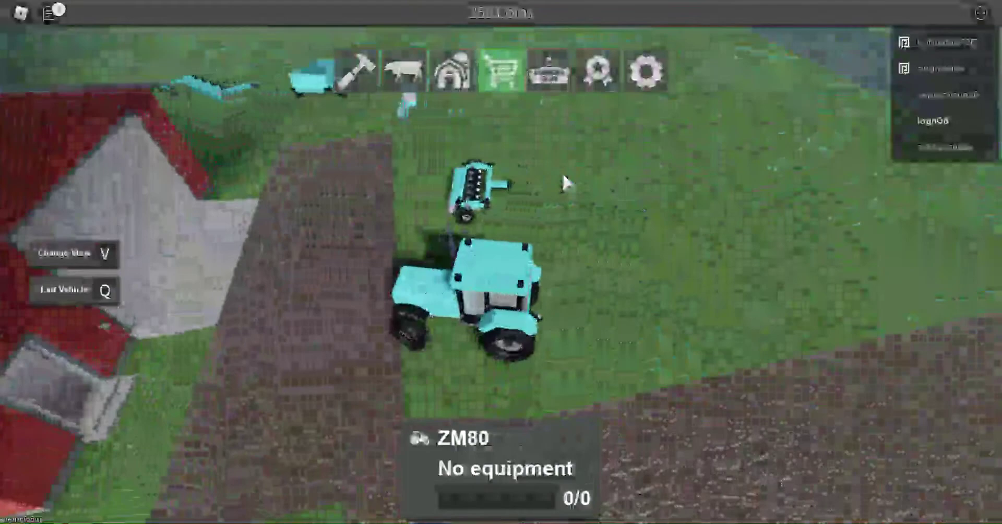
key(w)
key(a)
key(w)
key(w)
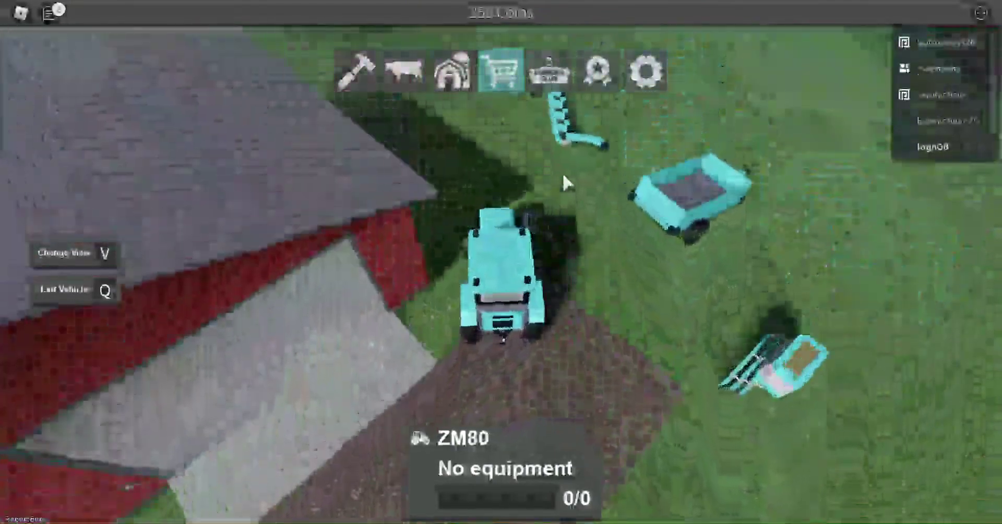
key(w)
key(w)
key(a)
key(w)
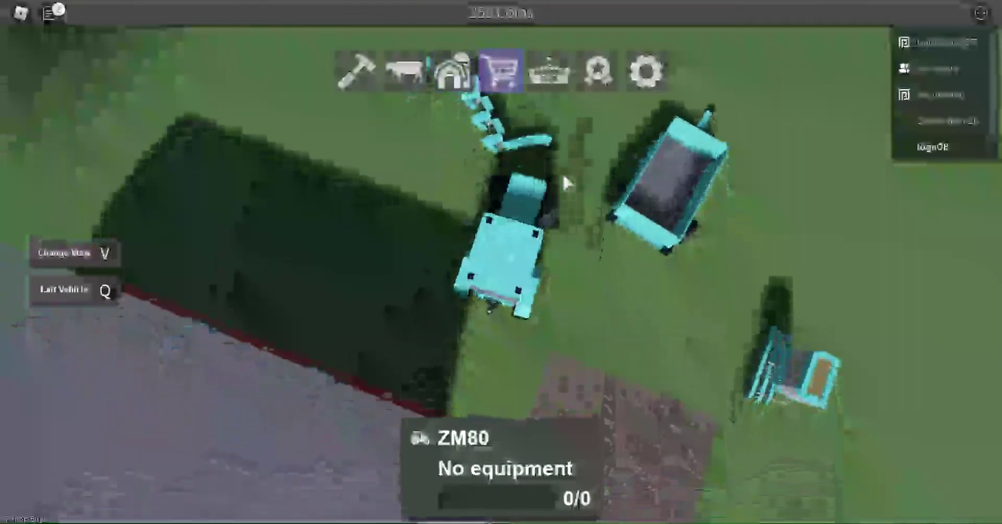
key(w)
key(w)
- Back up to the S4204 plow and hitch it, then unhitch it
key(d)
key(w)
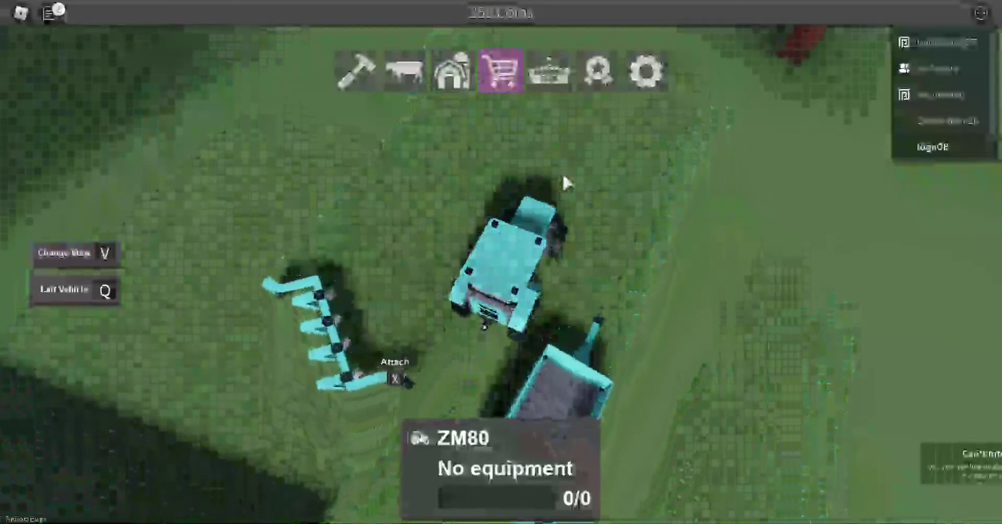
key(s)
key(s)
key(x)
key(w)
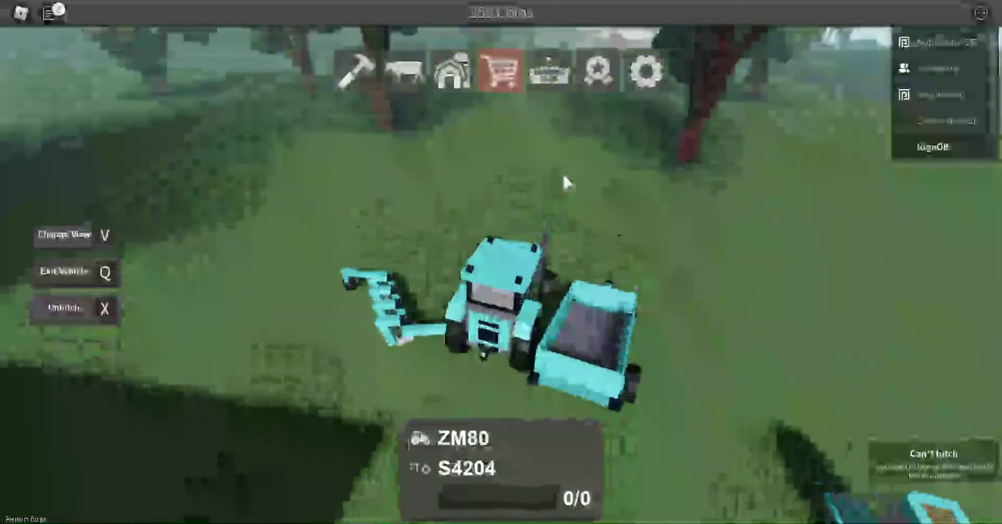
key(x)
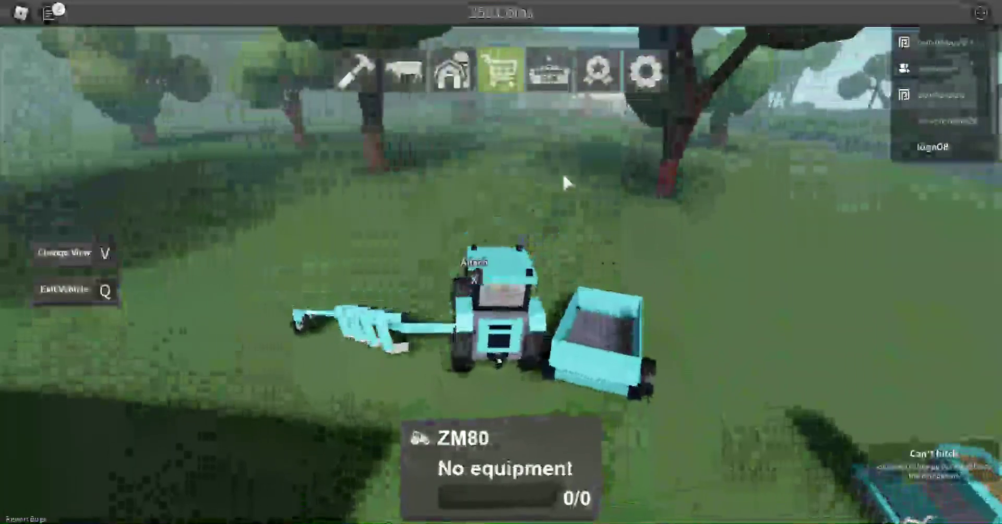
- Reposition beside the trailer and hitch the S4204 plow again
key(w)
key(a)
key(w)
key(w)
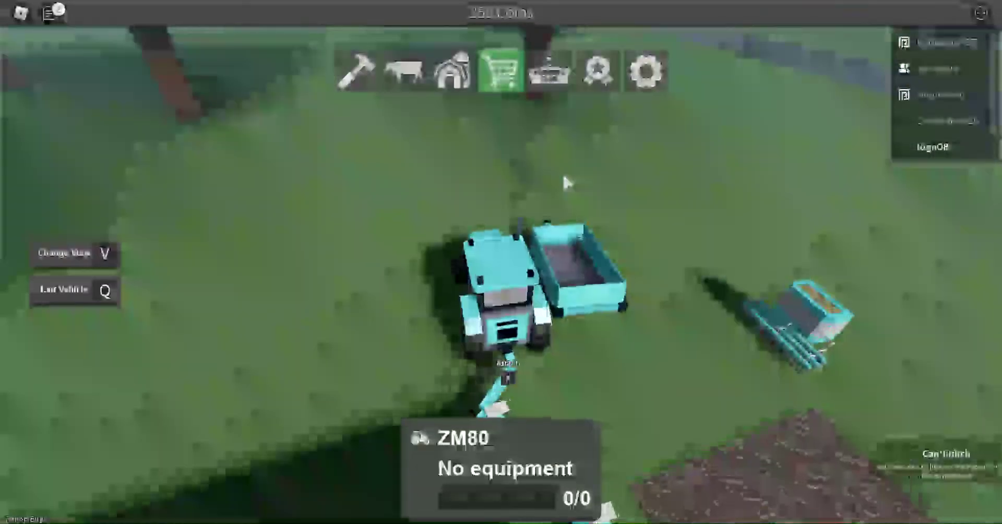
key(s)
key(s)
key(x)
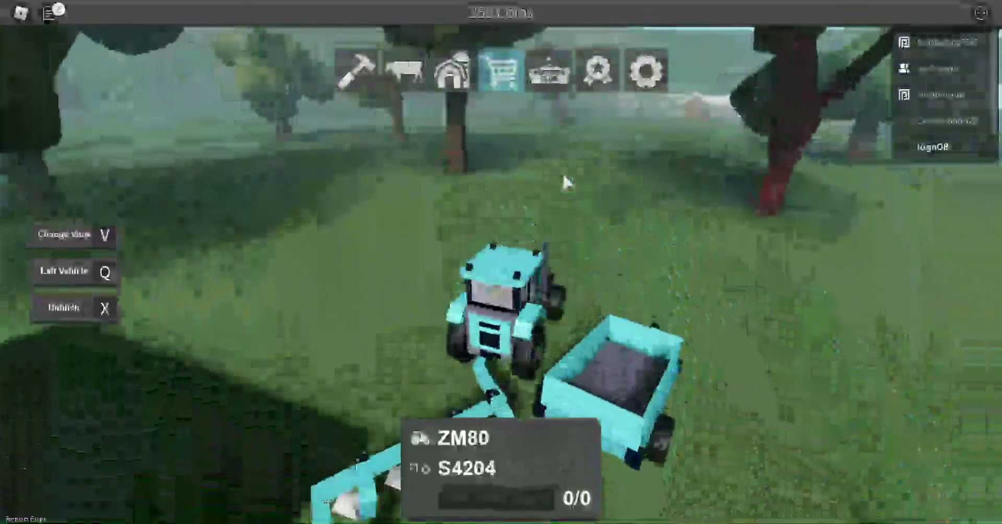
- Drive the ZM80 with the S4204 plow into the grass field
key(w)
key(a)
key(w)
key(w)
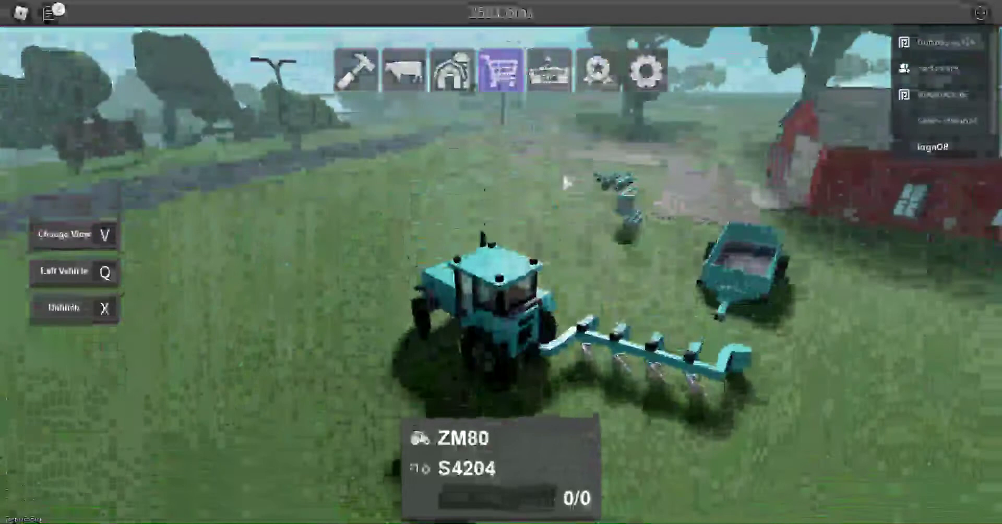
key(w)
key(w)
key(w)
key(w)
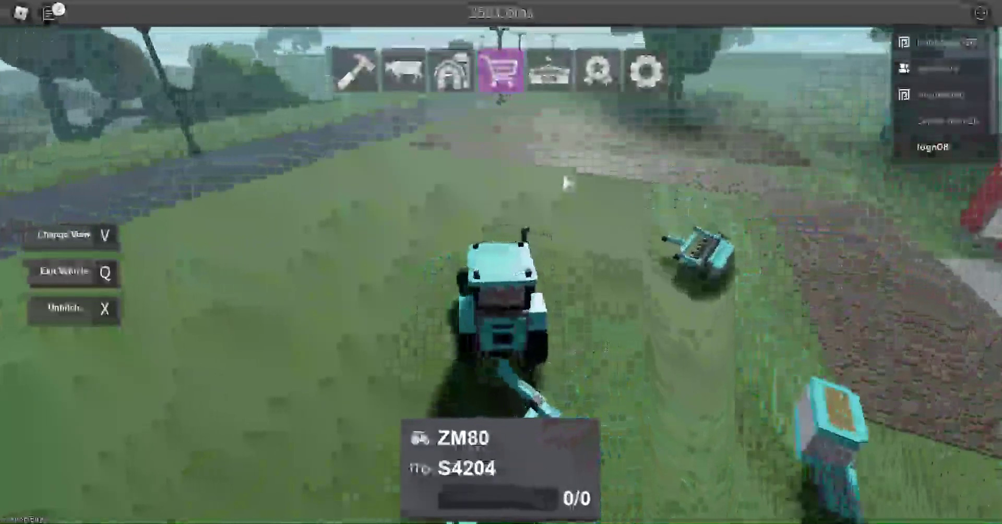
key(w)
key(w)
key(w)
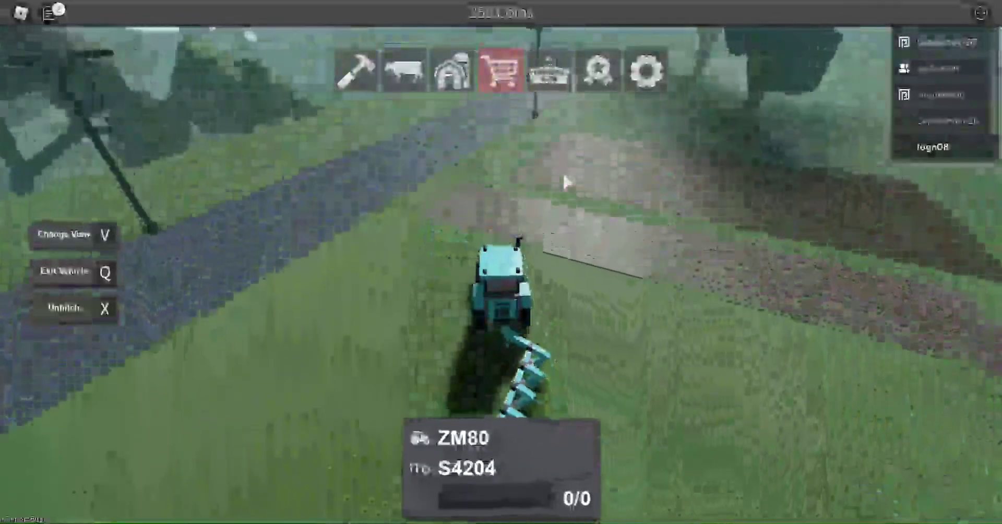
key(w)
key(w)
key(w)
key(w)
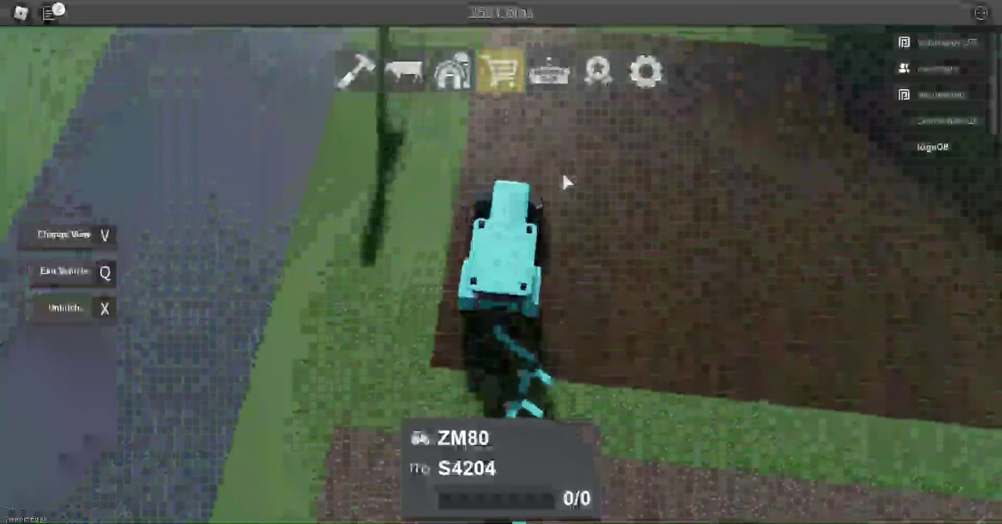
- Plow the first passes back and forth across the field, leaving dark soil
key(a)
key(w)
key(w)
key(w)
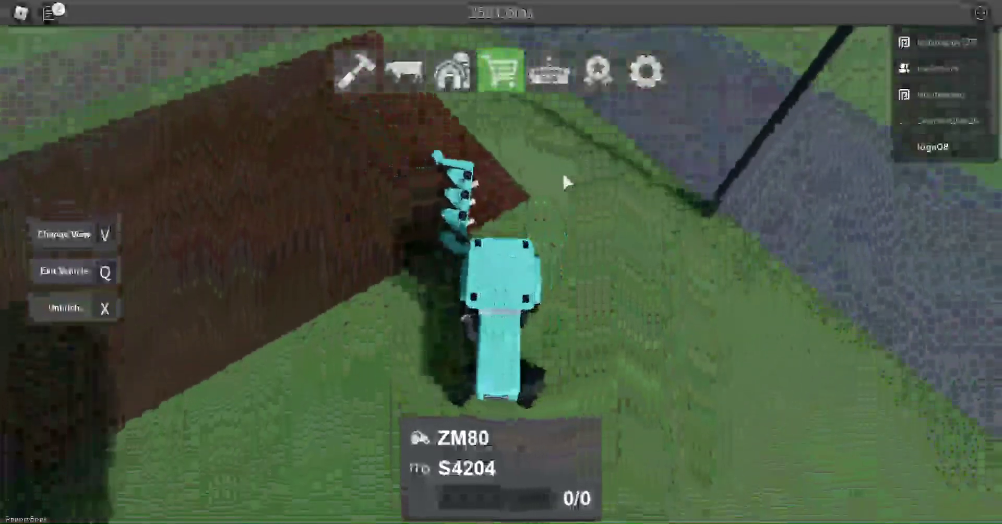
key(w)
key(w)
key(w)
key(w)
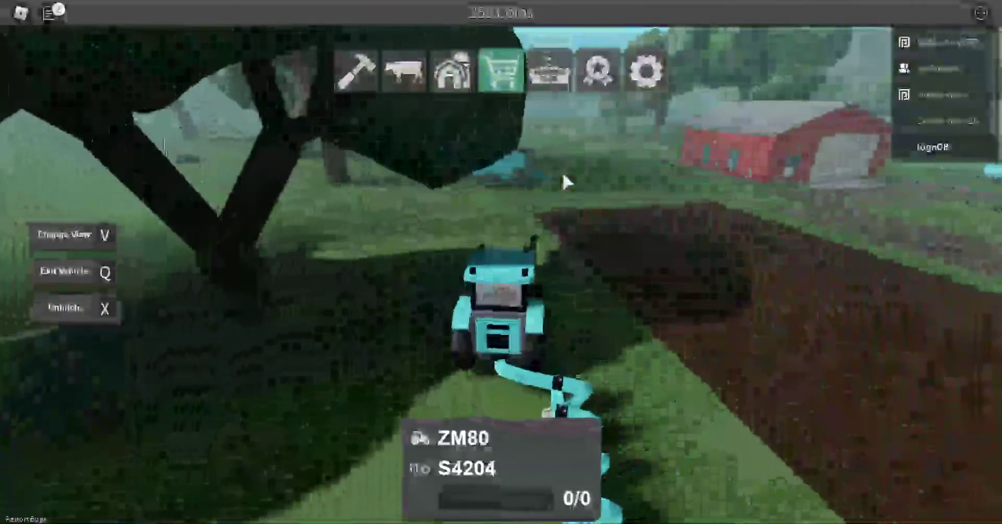
key(w)
key(w)
key(w)
key(w)
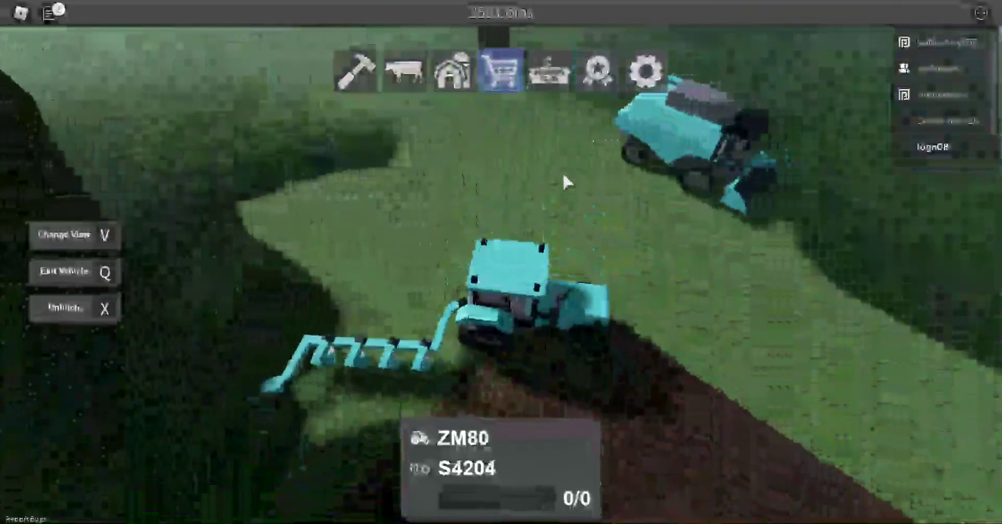
key(w)
key(w)
key(w)
key(w)
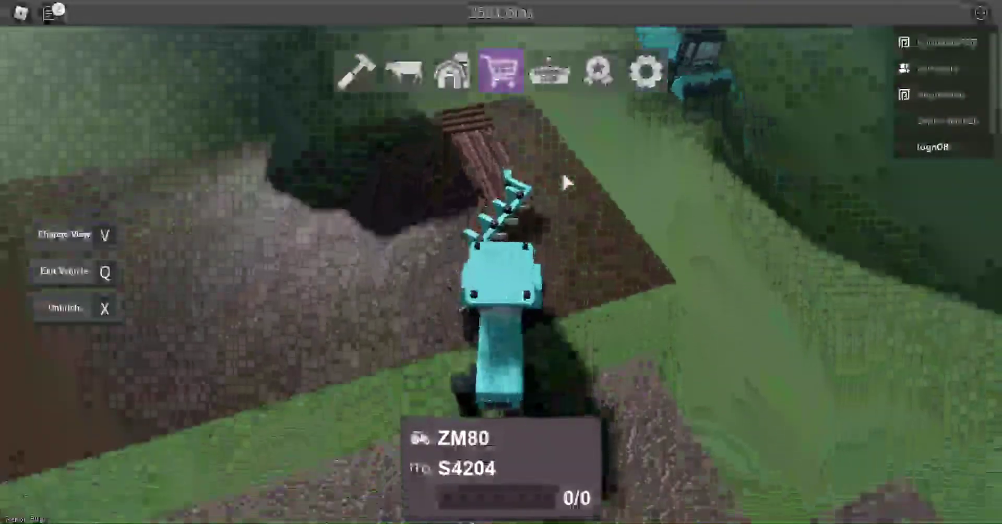
key(w)
key(w)
key(w)
key(w)
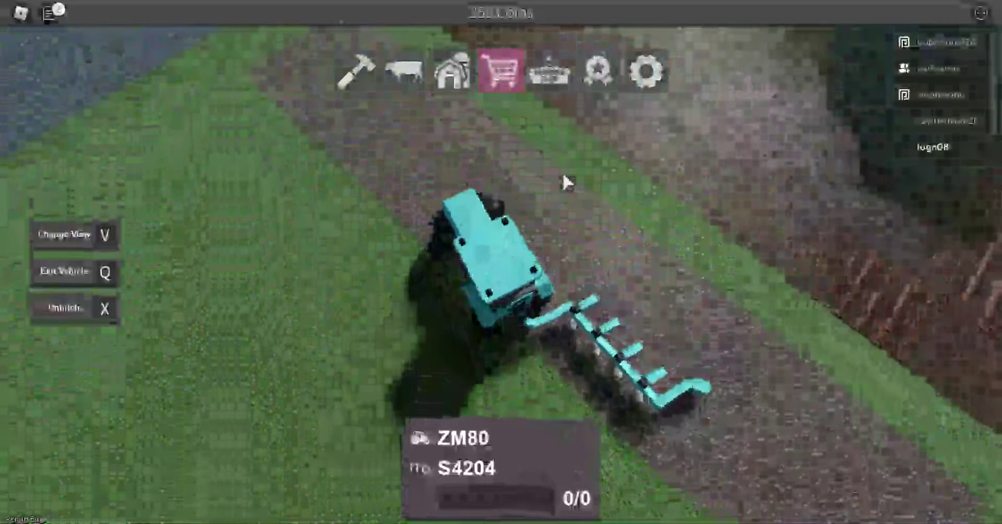
key(w)
key(w)
key(w)
key(w)
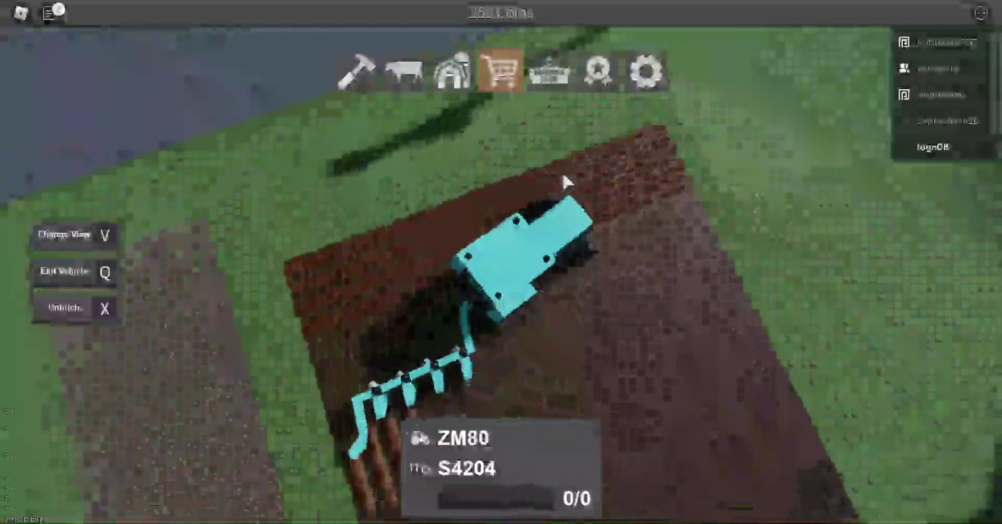
key(w)
key(w)
key(w)
key(w)
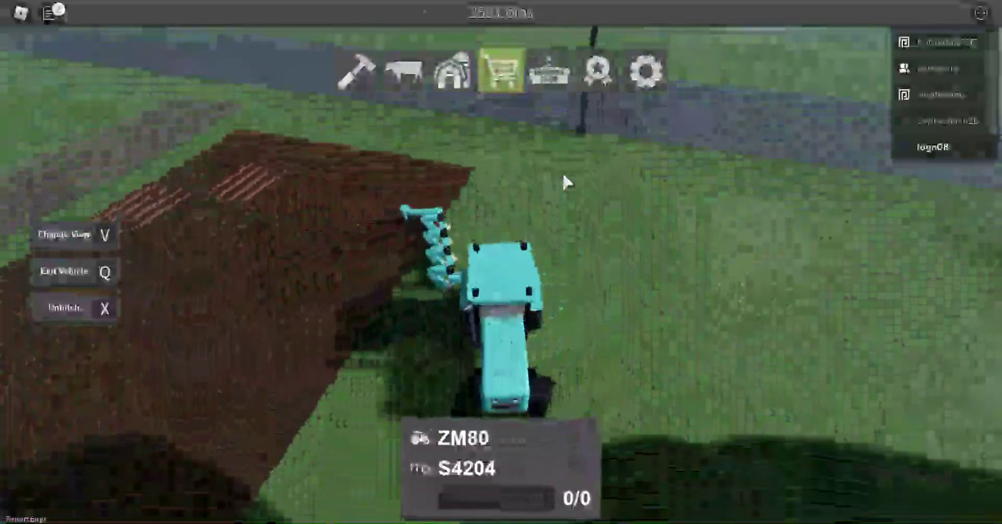
key(w)
key(w)
key(w)
key(w)
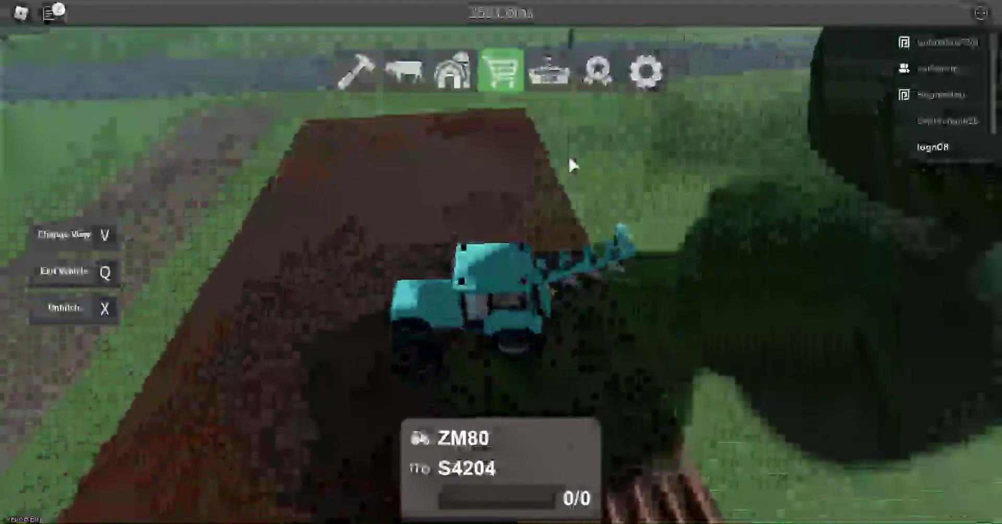
key(w)
key(w)
key(w)
key(w)
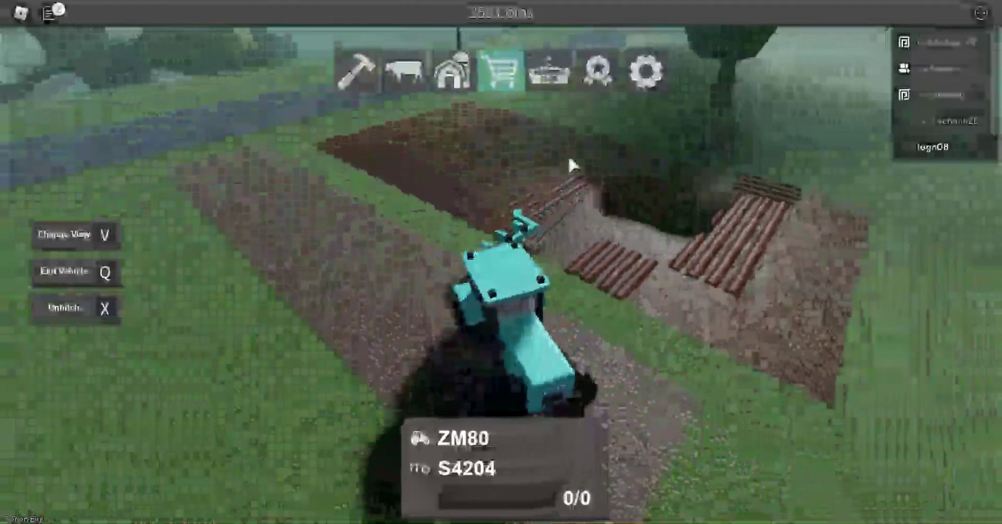
key(w)
key(w)
key(w)
key(w)
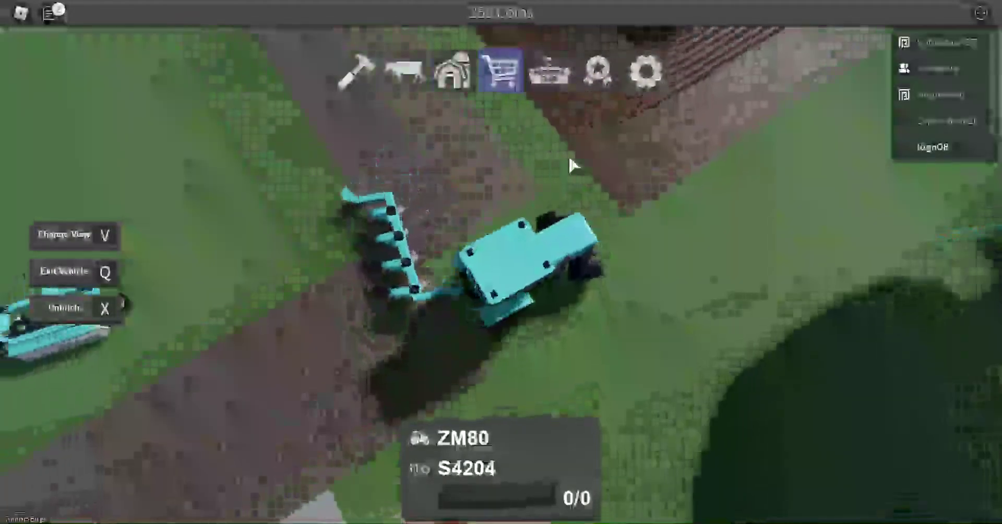
key(w)
key(w)
key(w)
key(w)
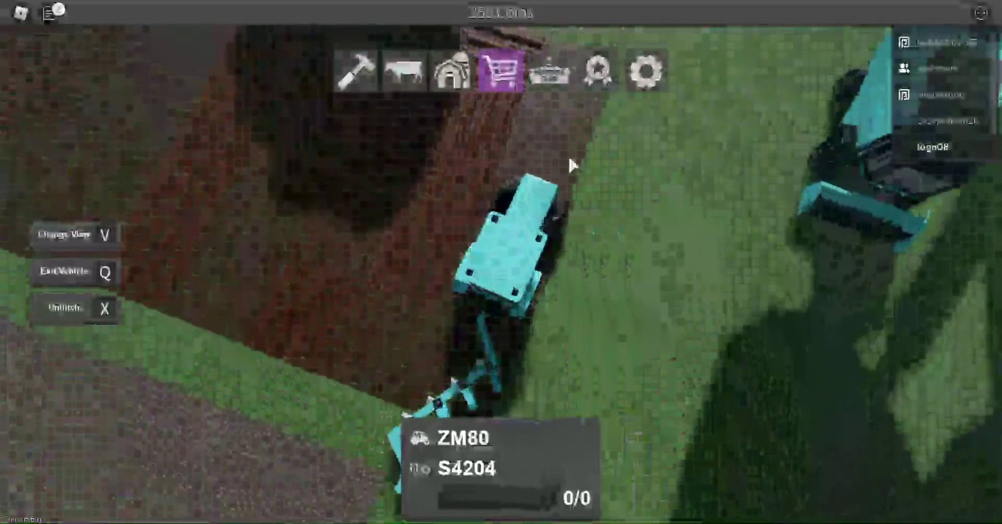
key(w)
key(w)
key(w)
key(w)
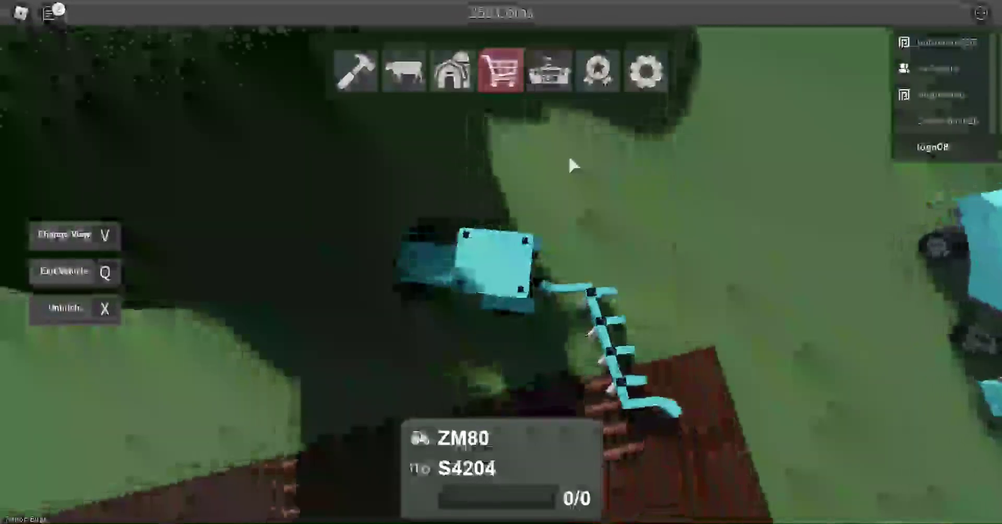
key(w)
key(w)
key(w)
key(w)
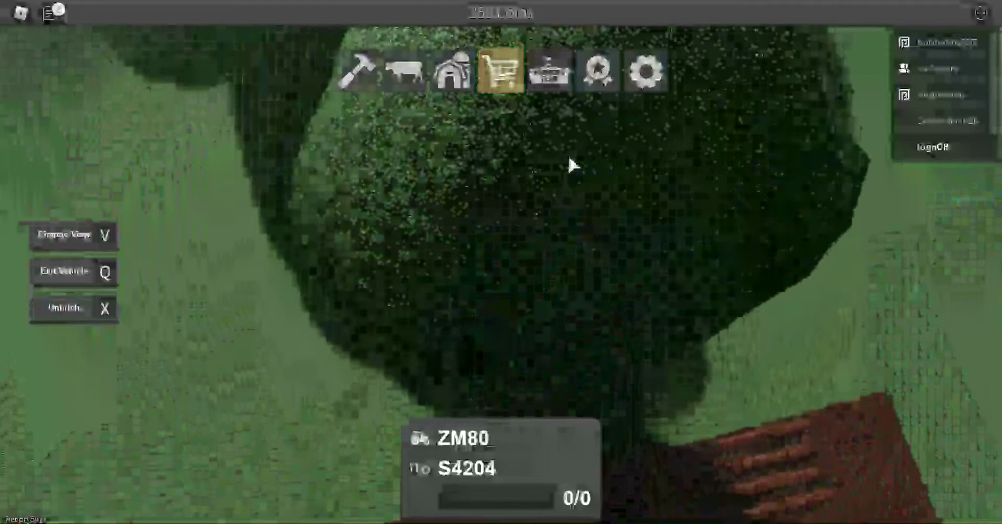
key(w)
key(w)
key(w)
key(w)
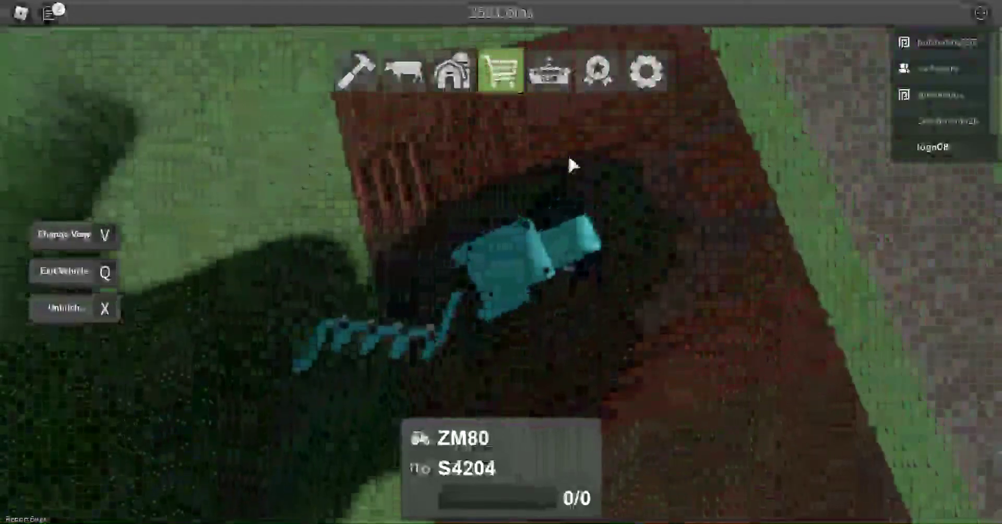
key(w)
key(w)
key(w)
key(w)
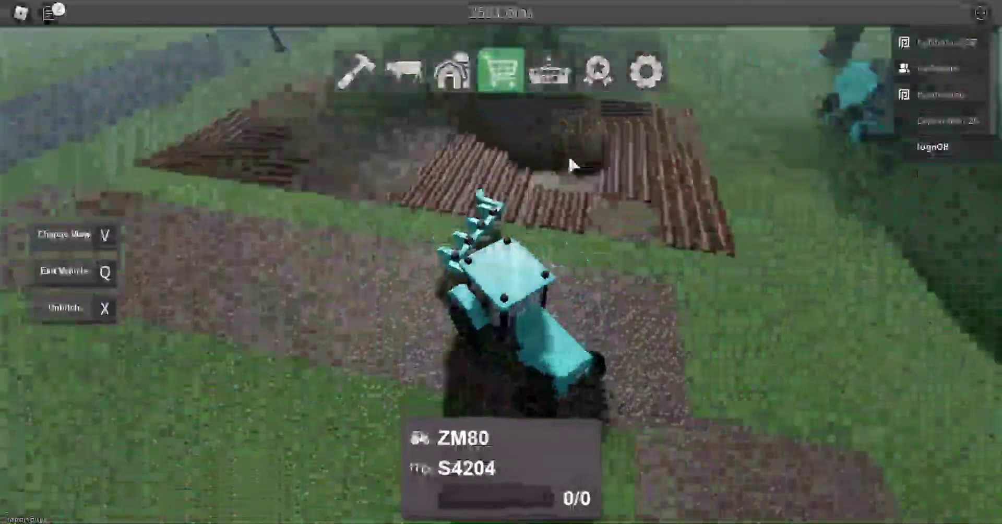
key(w)
key(w)
key(w)
key(w)
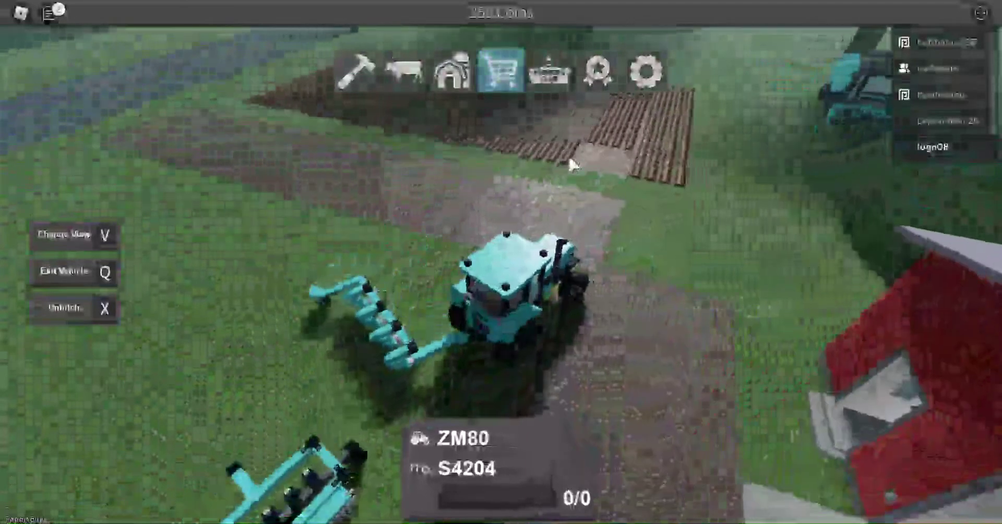
key(w)
key(w)
key(w)
key(w)
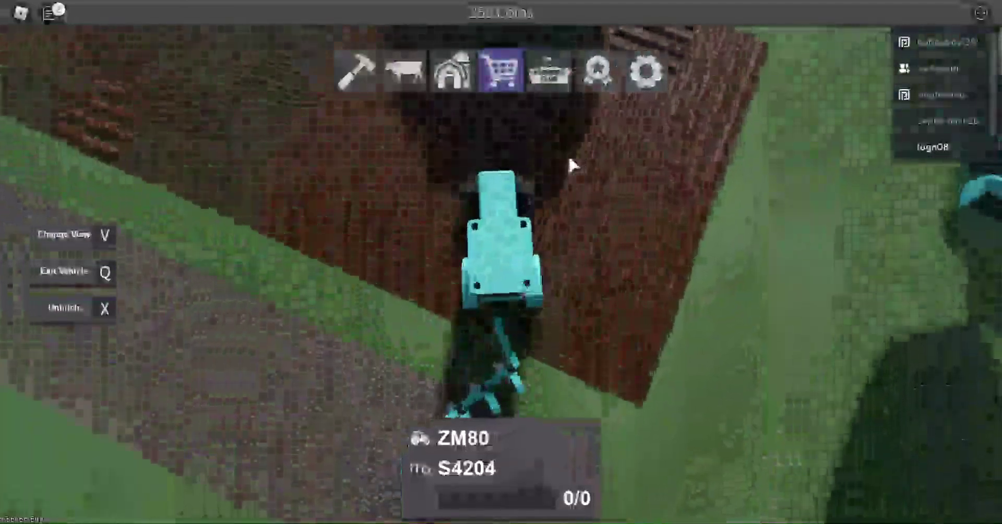
- Plow the remaining strips of the field, including the part under the tree
key(w)
key(w)
key(w)
key(w)
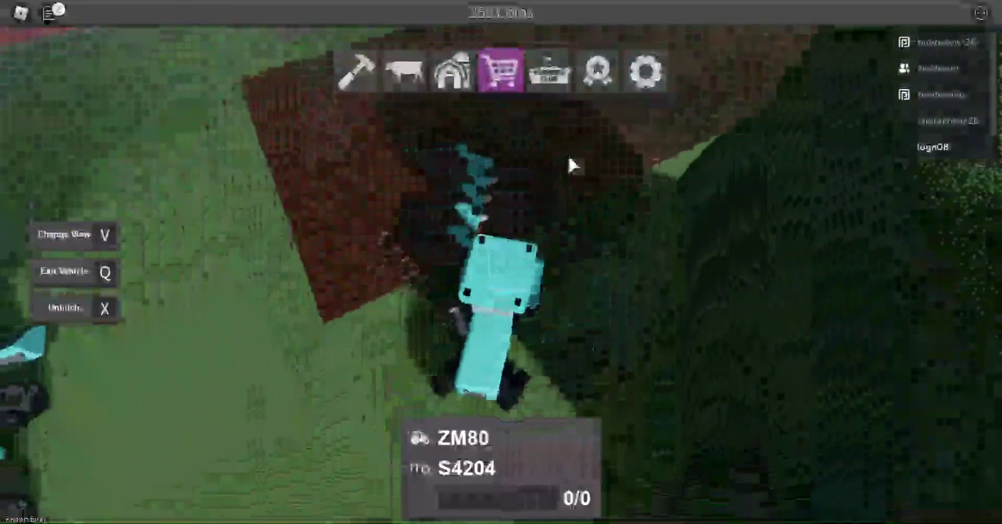
key(w)
key(w)
key(w)
key(w)
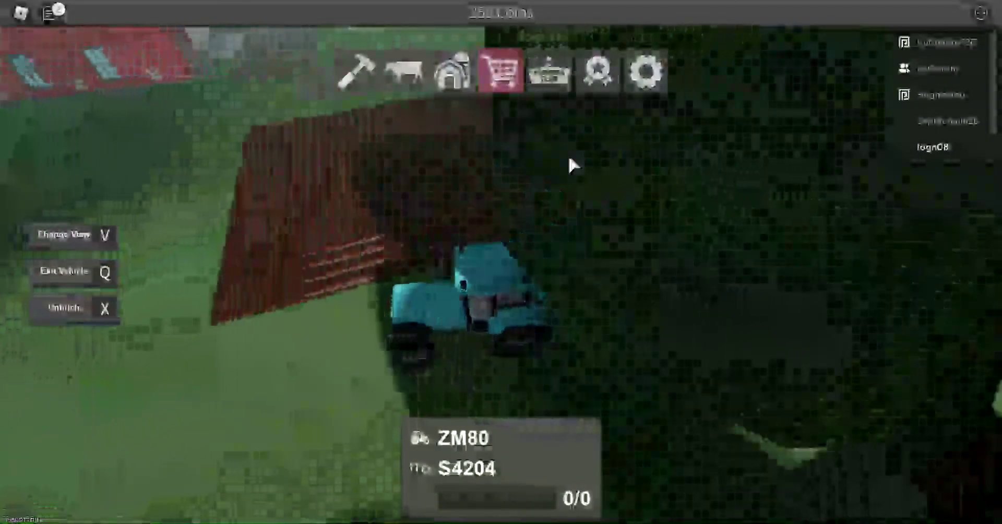
key(w)
key(w)
key(w)
key(w)
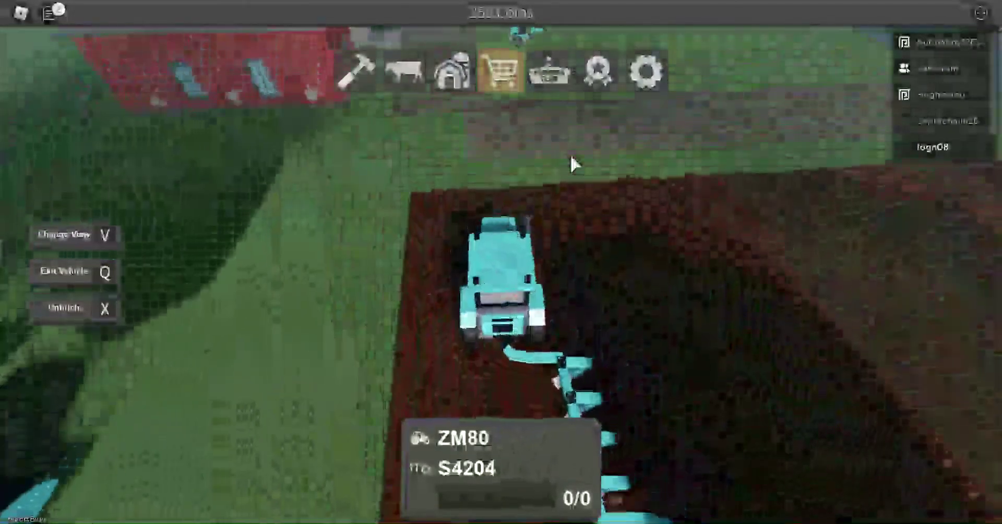
key(w)
key(w)
key(w)
key(w)
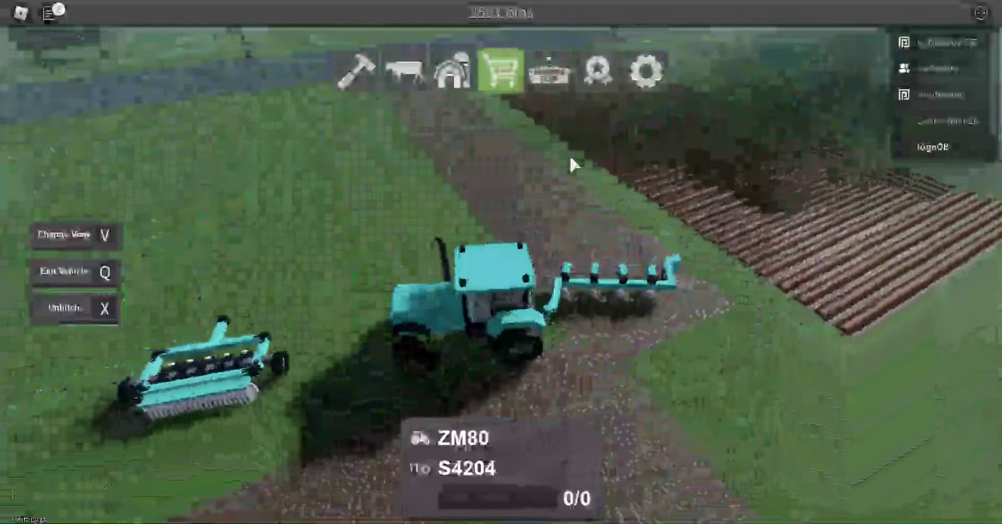
key(w)
key(w)
key(w)
key(w)
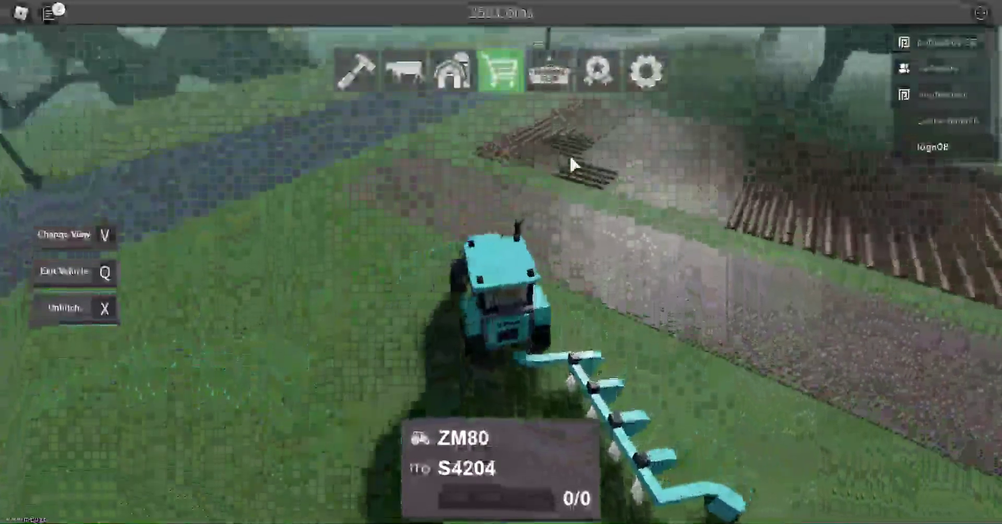
key(w)
key(w)
key(w)
key(w)
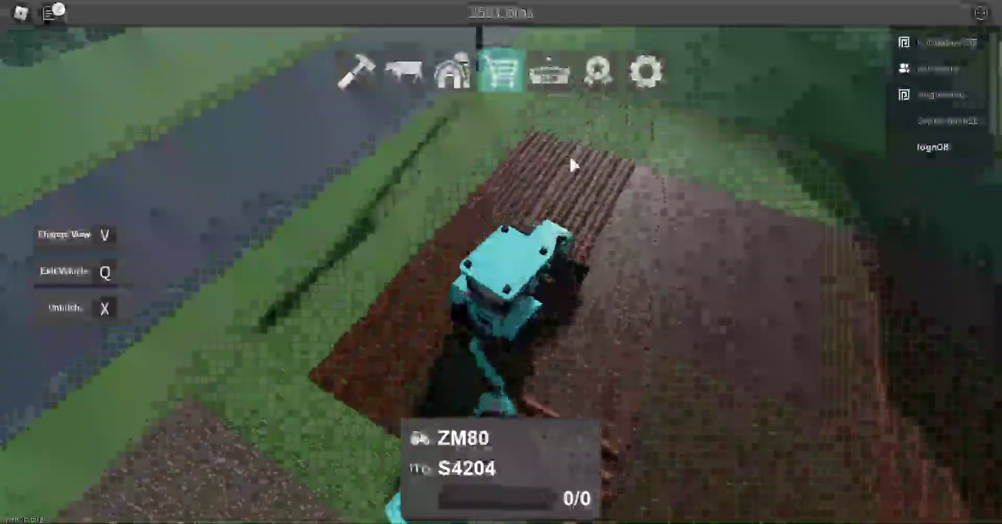
key(w)
key(w)
key(w)
key(w)
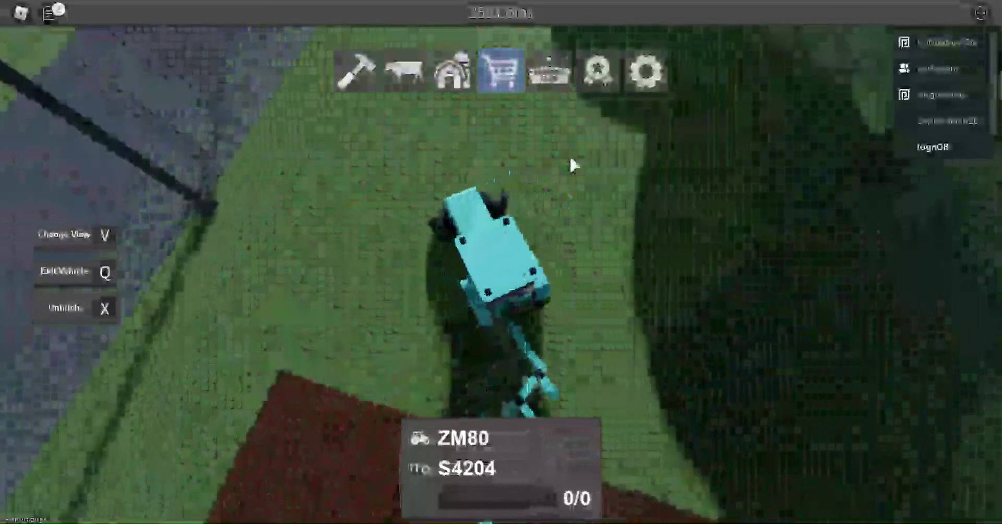
key(w)
key(w)
key(w)
key(w)
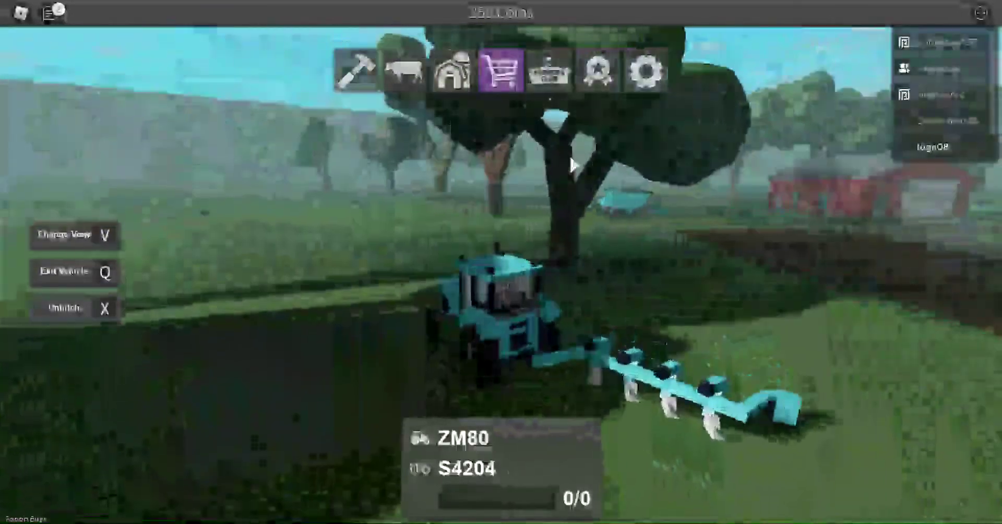
key(w)
key(w)
key(w)
key(w)
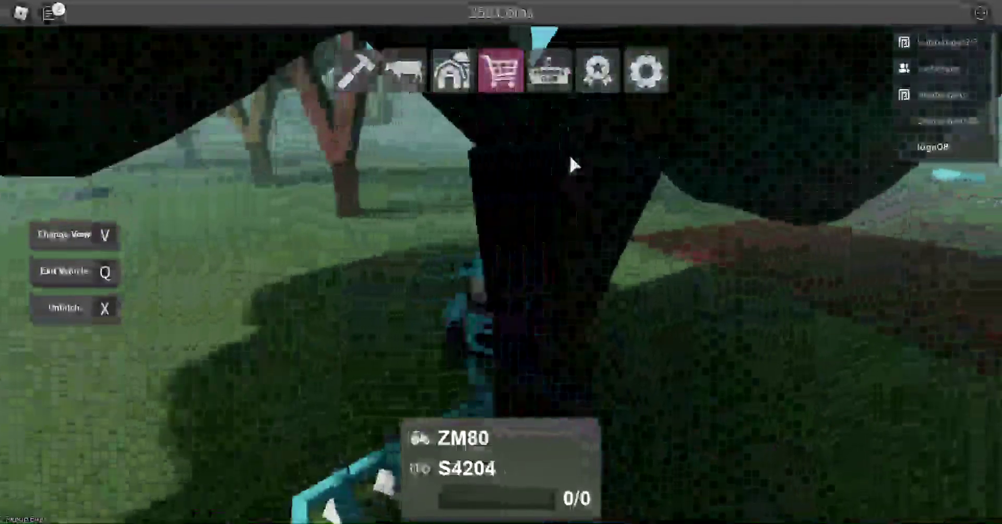
key(w)
key(w)
key(w)
key(w)
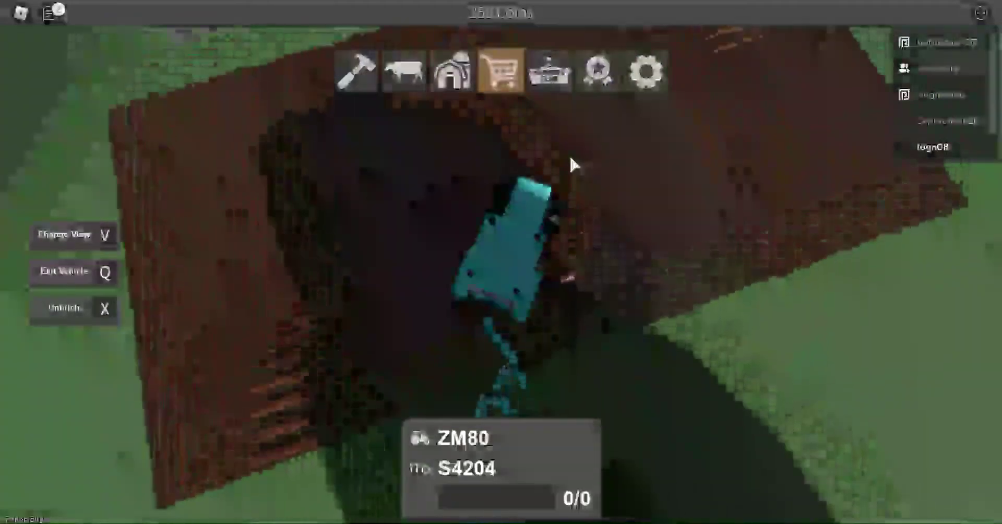
key(w)
key(w)
key(w)
key(w)
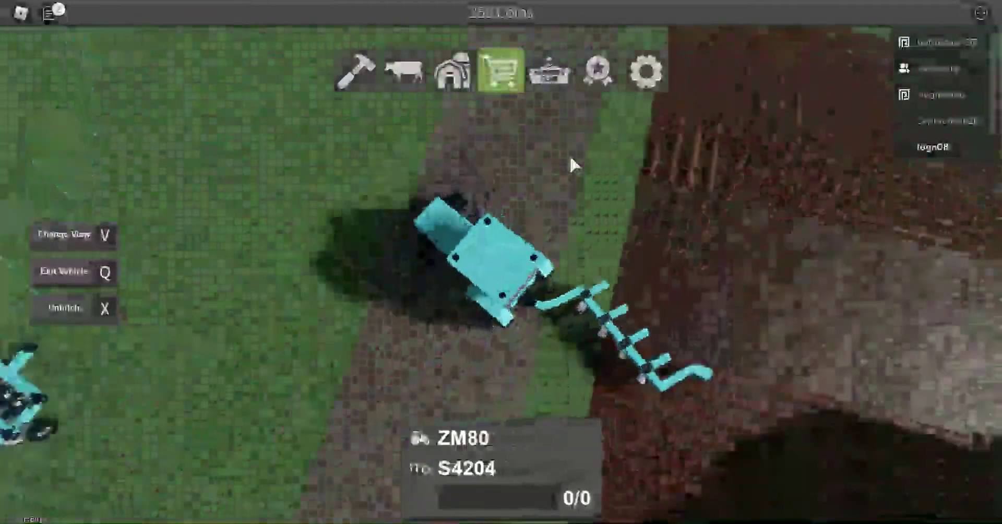
key(w)
key(w)
key(w)
key(w)
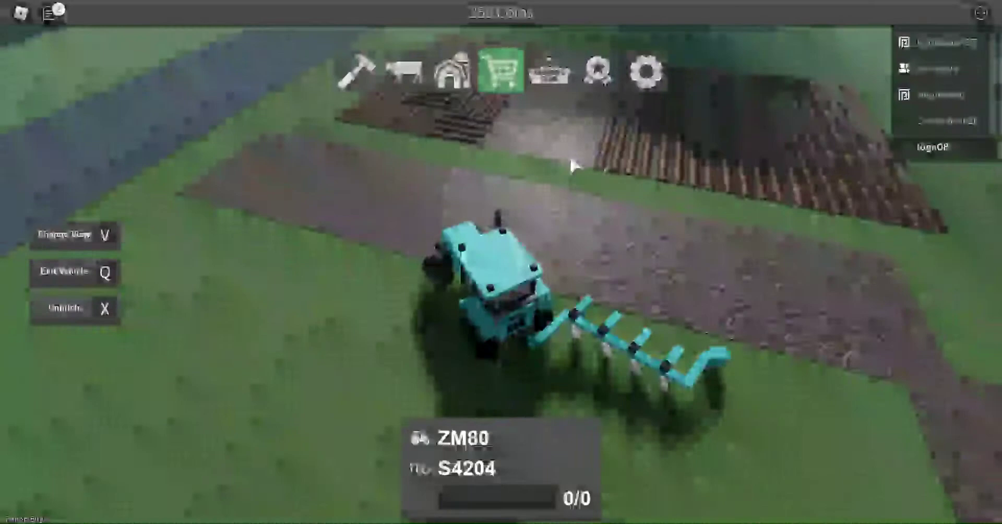
key(w)
key(w)
key(w)
key(w)
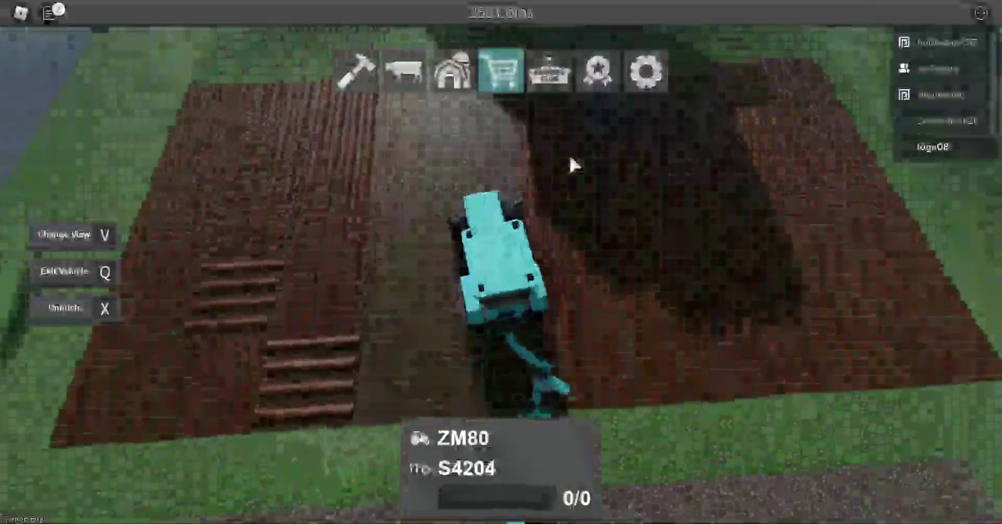
key(w)
key(w)
key(w)
key(w)
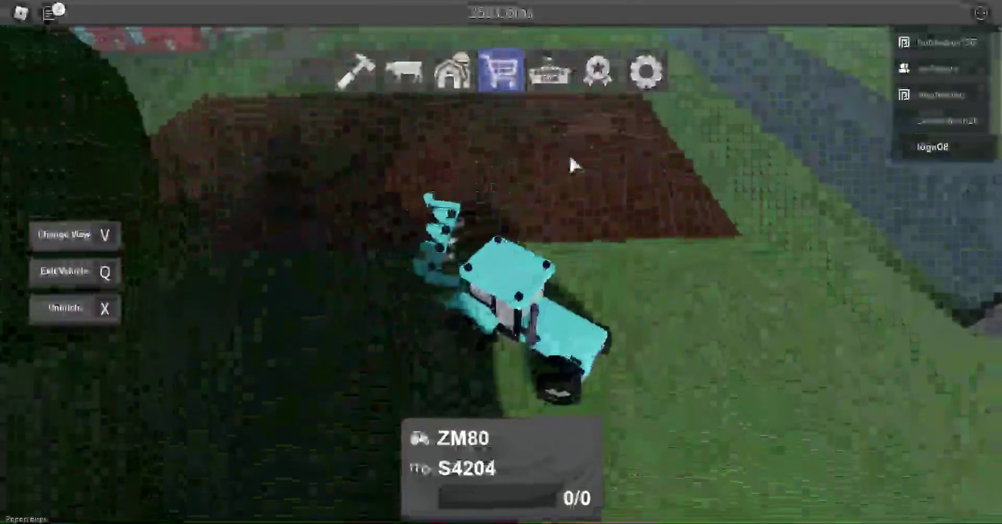
key(w)
key(w)
key(w)
key(w)
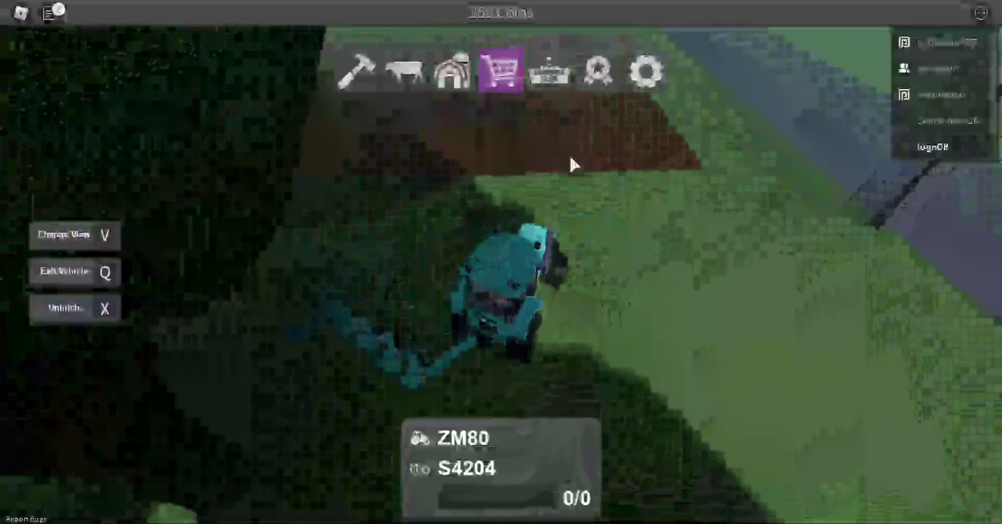
key(w)
key(w)
key(w)
key(w)
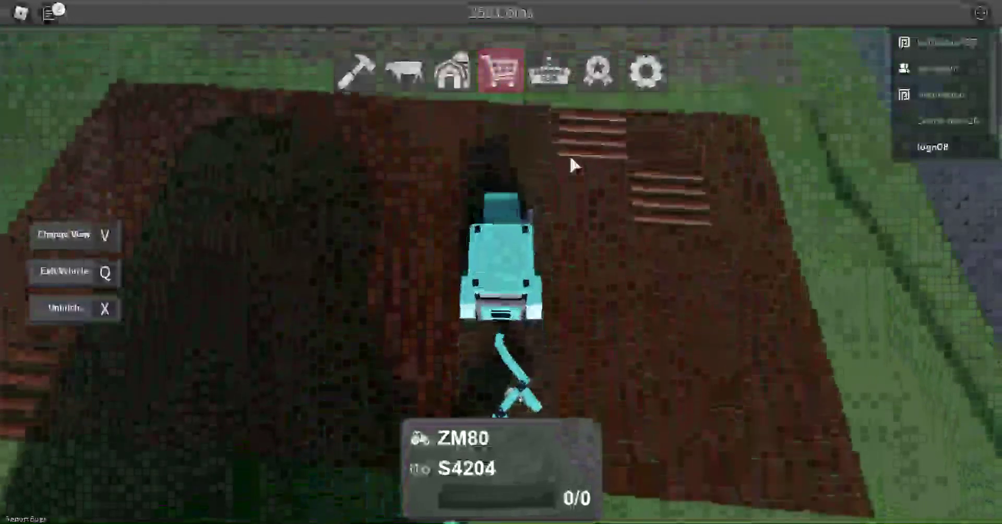
- Steer the tractor and plow off the field toward the red barn
key(d)
key(w)
key(w)
key(w)
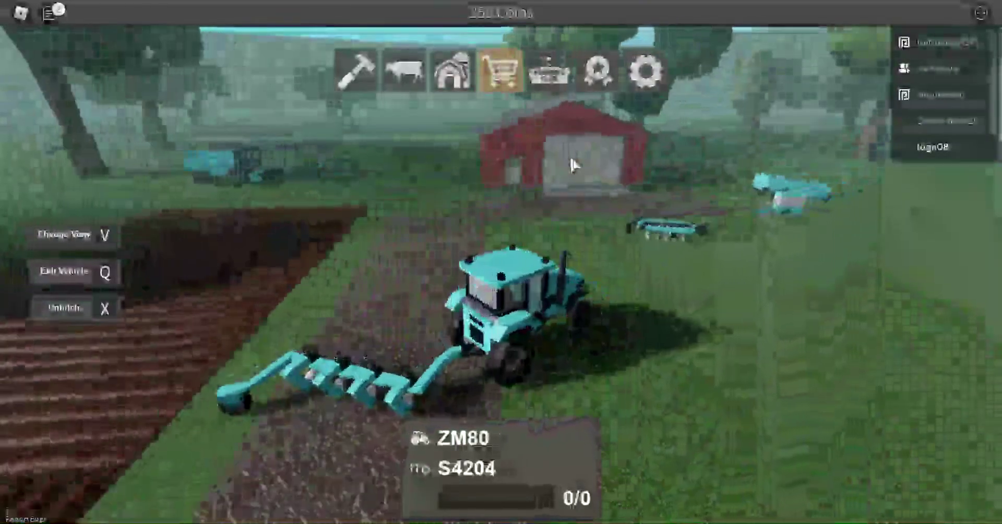
key(w)
key(w)
key(w)
key(a)
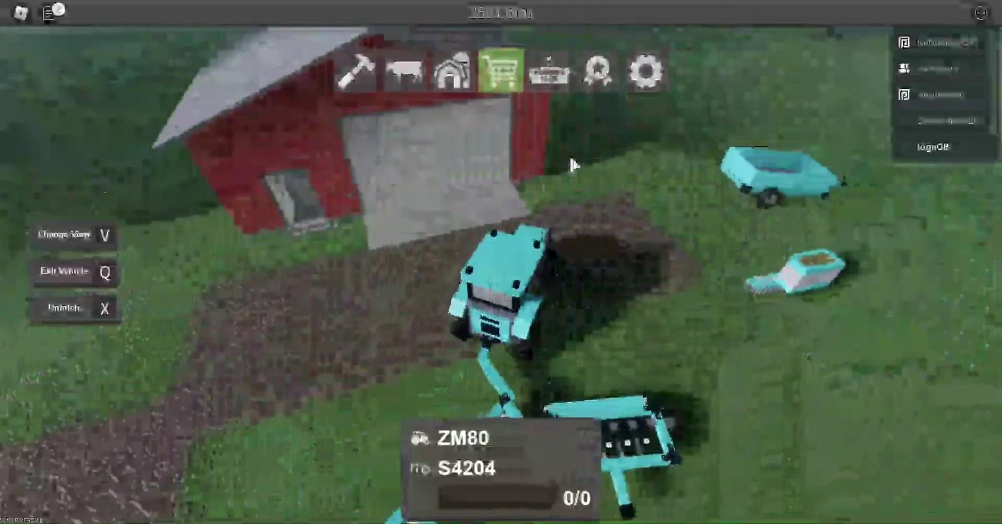
- Unhitch the S4204 plow near the barn and pull away
key(w)
key(w)
key(w)
key(x)
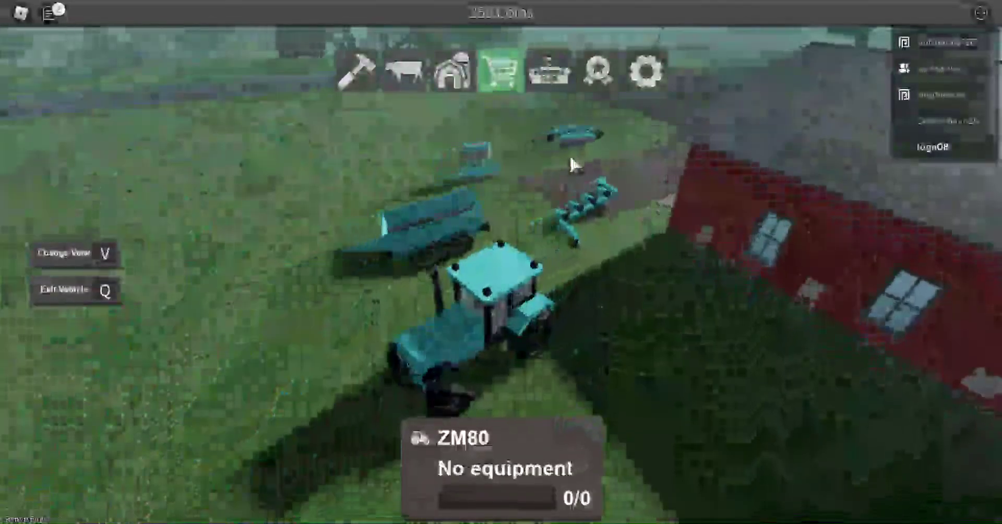
key(w)
key(w)
key(w)
key(w)
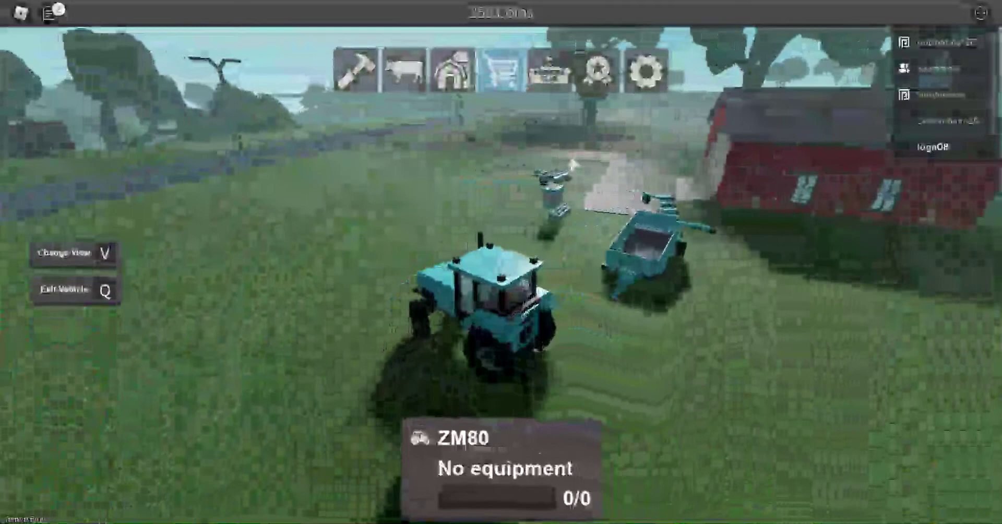
- Back up to the KADL seeder and hitch it, loaded with 50/50 wheat
key(w)
key(w)
key(w)
key(d)
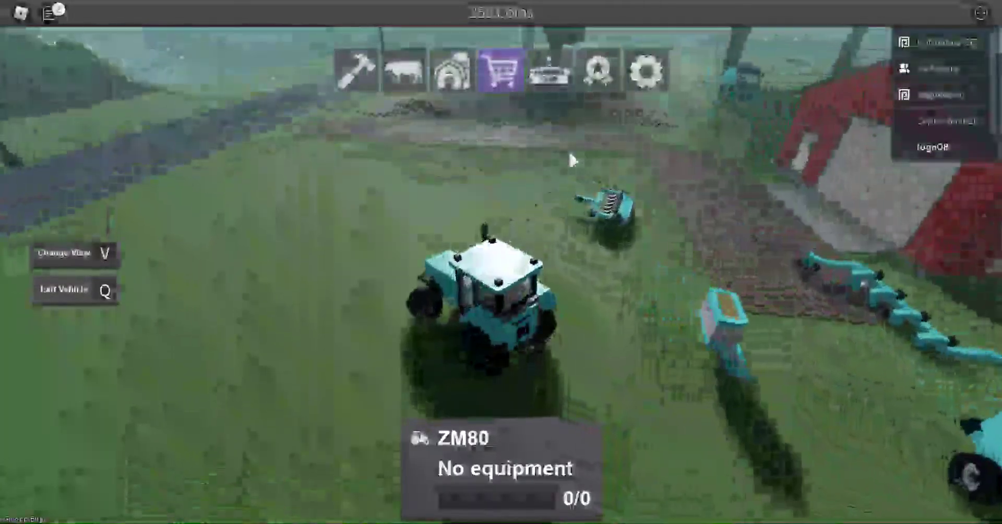
key(w)
key(w)
key(a)
key(w)
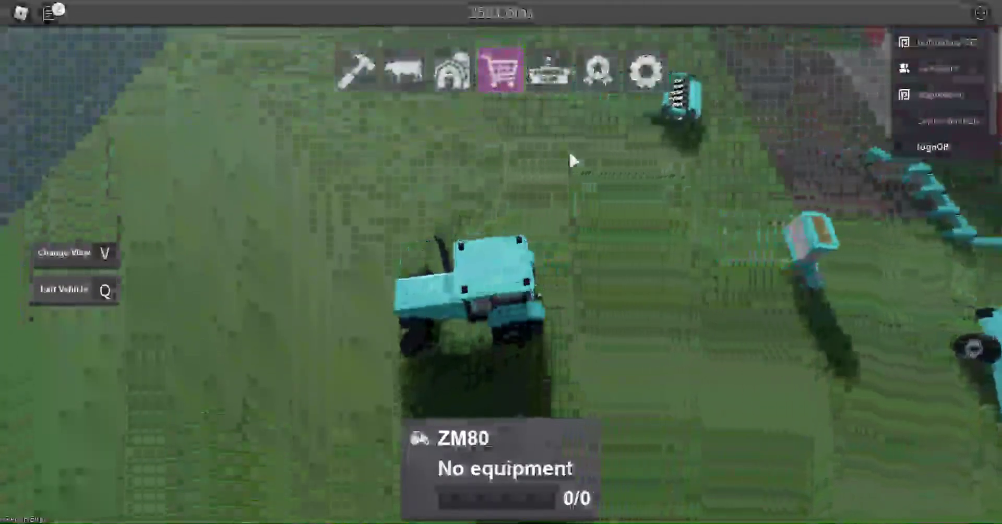
key(a)
key(w)
key(w)
key(w)
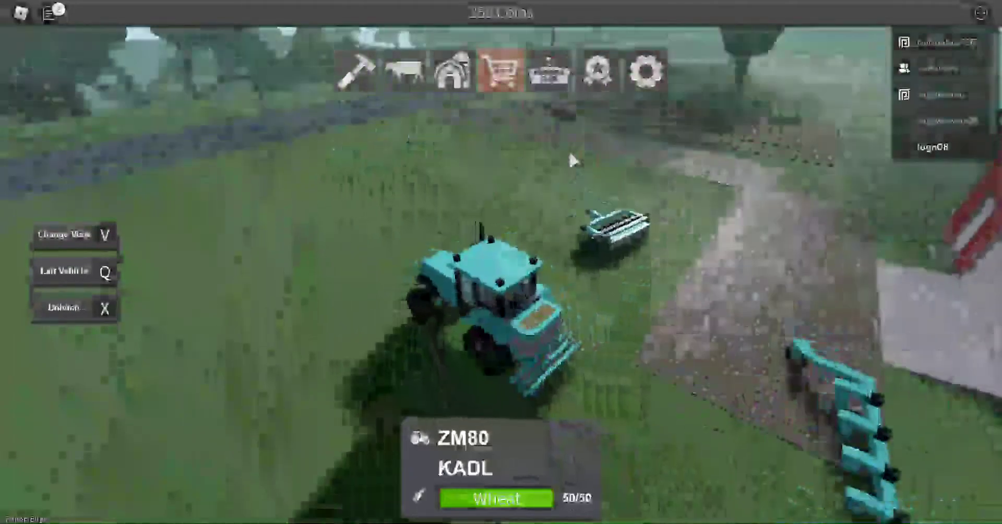
- Drive the KADL seeder onto the plowed field and along its edge
key(w)
key(w)
key(w)
key(a)
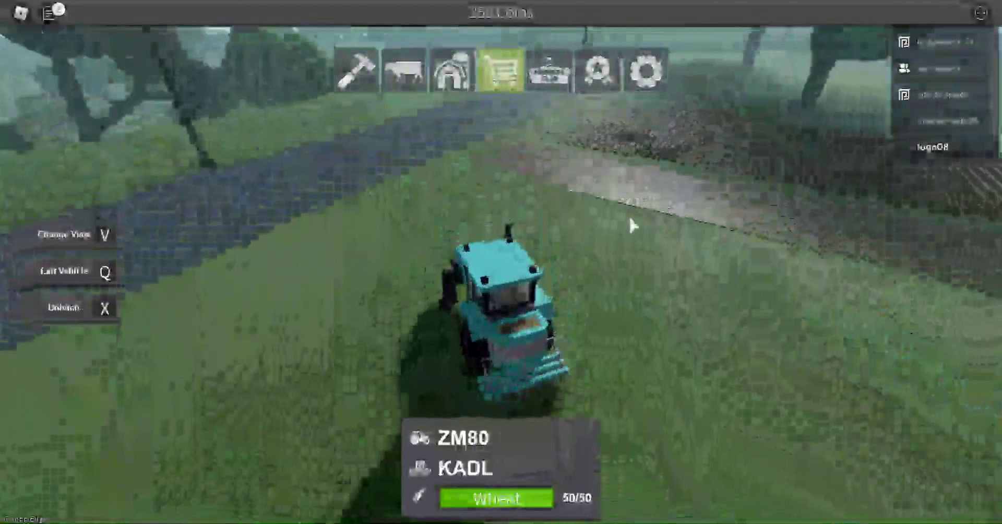
key(w)
key(w)
key(w)
key(w)
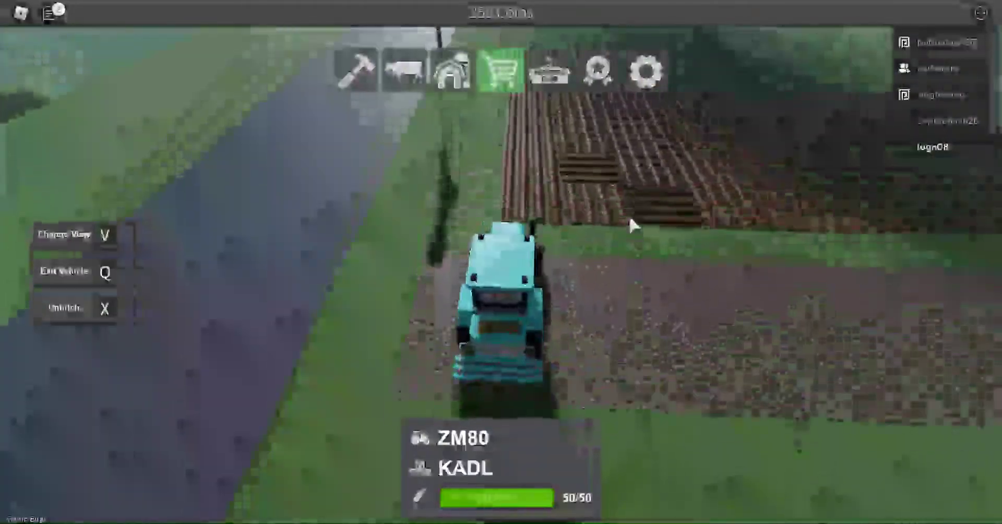
key(w)
key(w)
key(w)
key(w)
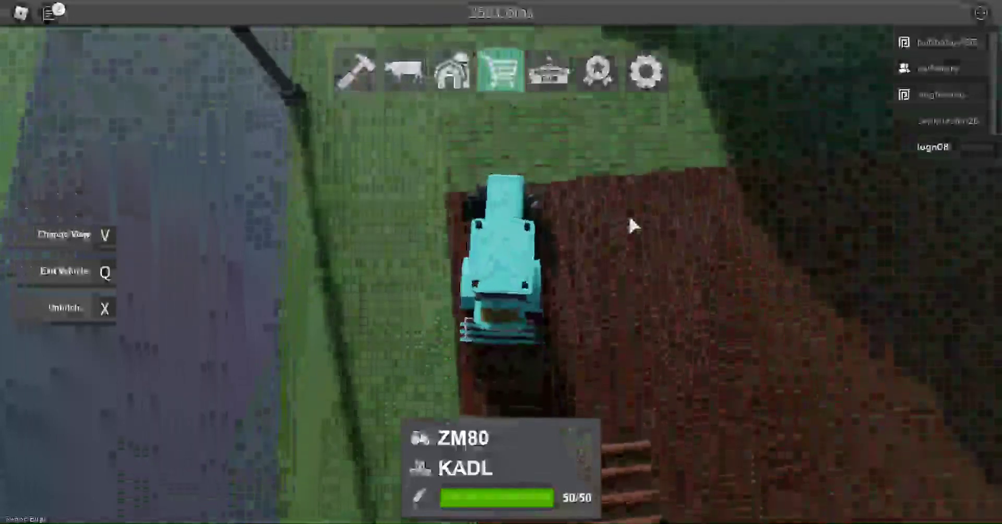
key(d)
key(v)
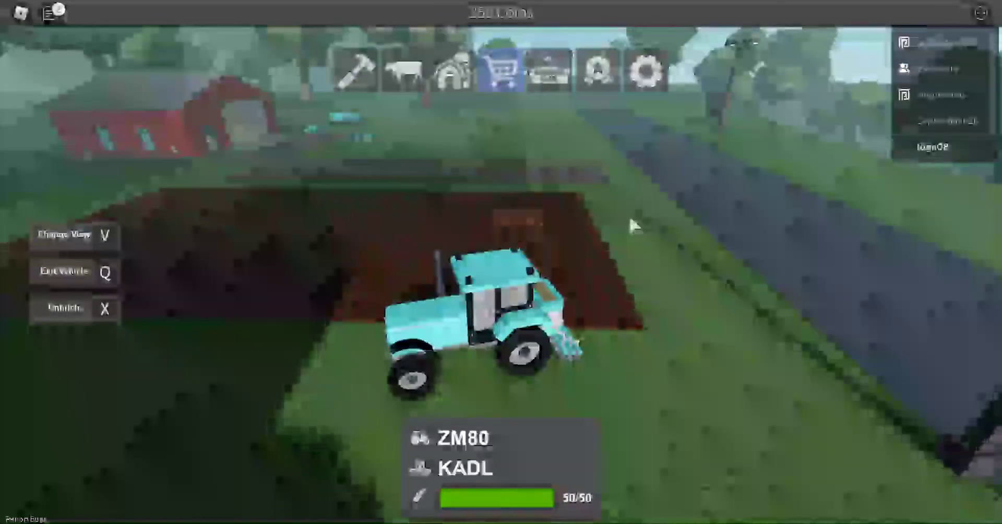
- Unhitch the KADL seeder, view it from above, and hitch it again
key(x)
key(v)
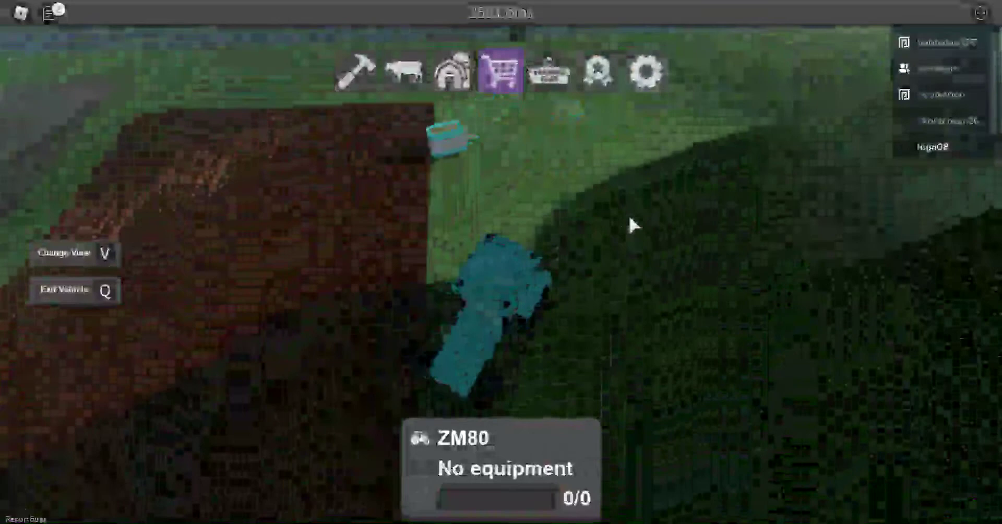
key(x)
key(v)
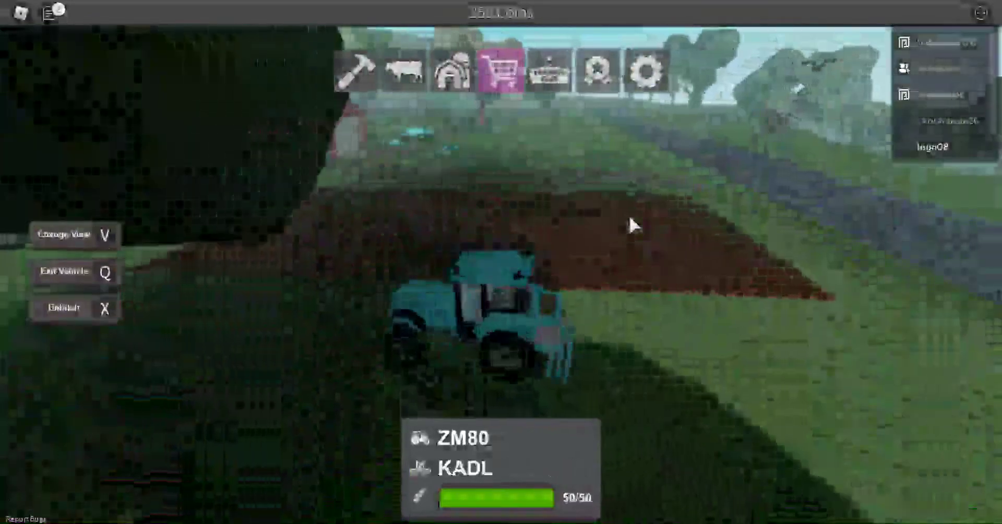
- Drive past the barn and unhitch the KADL seeder by the parked equipment
key(w)
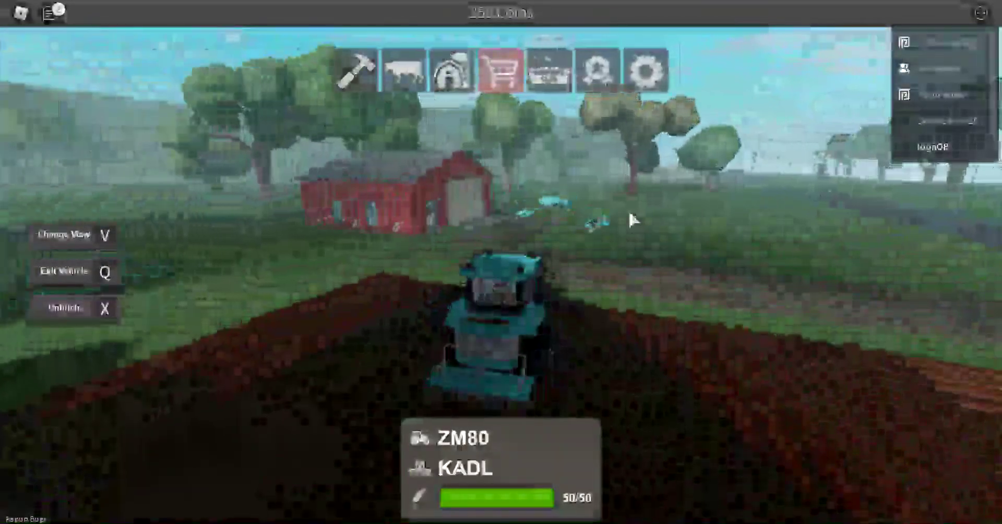
key(w)
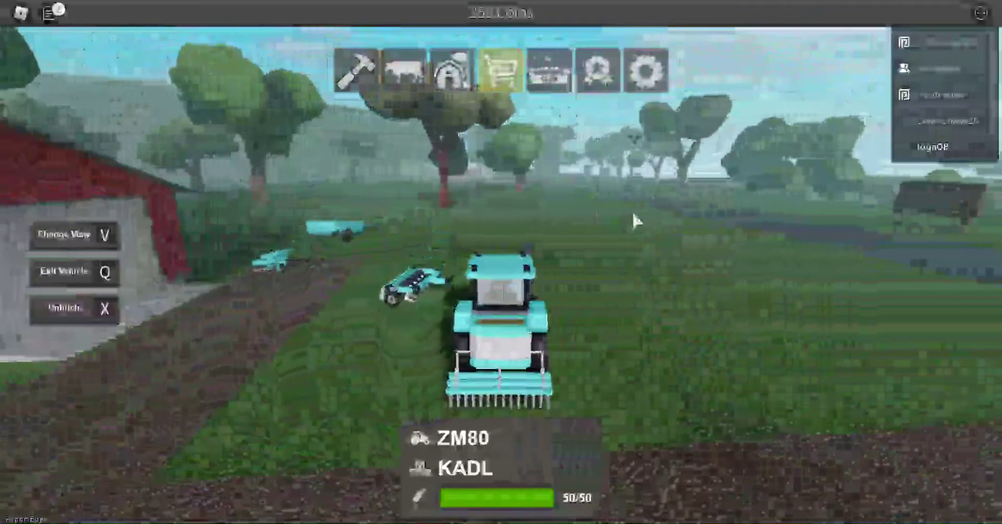
key(v)
key(w)
key(x)
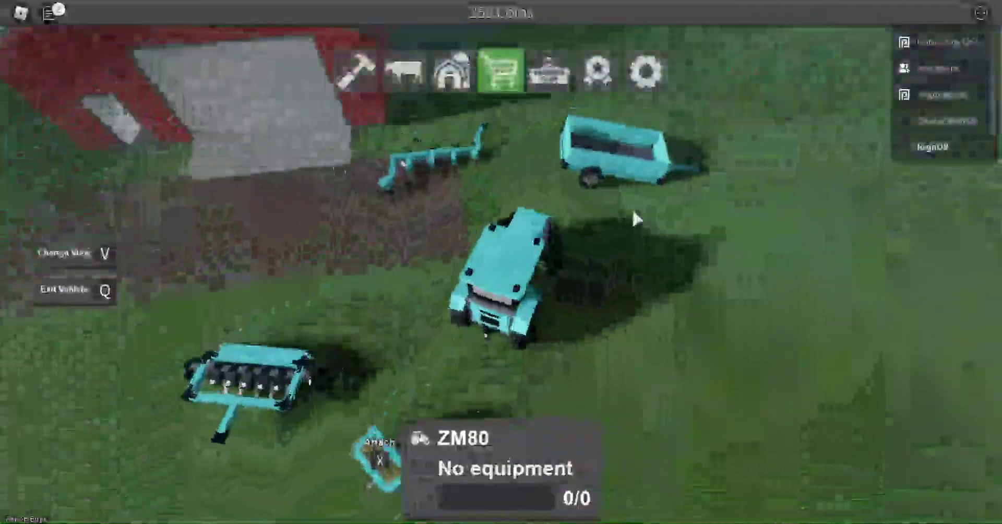
- Turn the empty ZM80 around and reverse it up to the remaining implement
key(w)
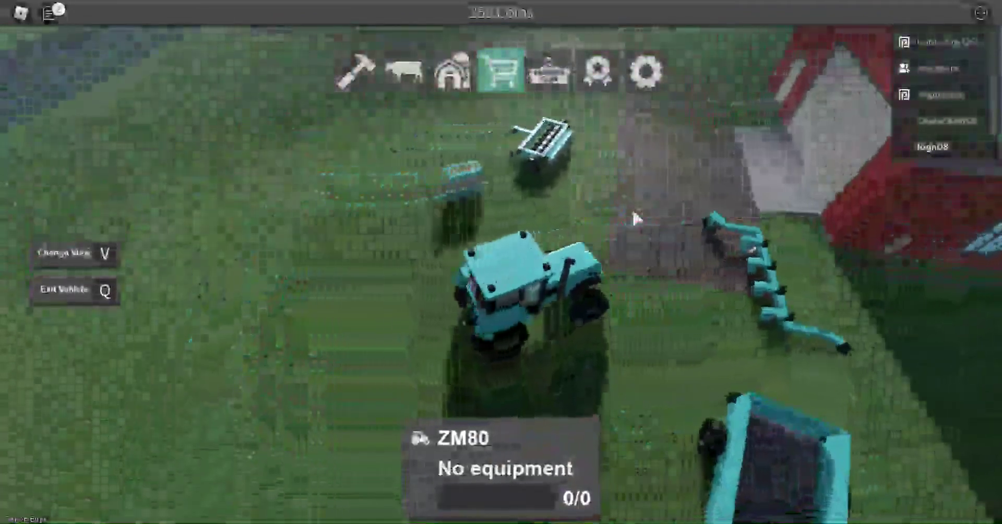
key(w)
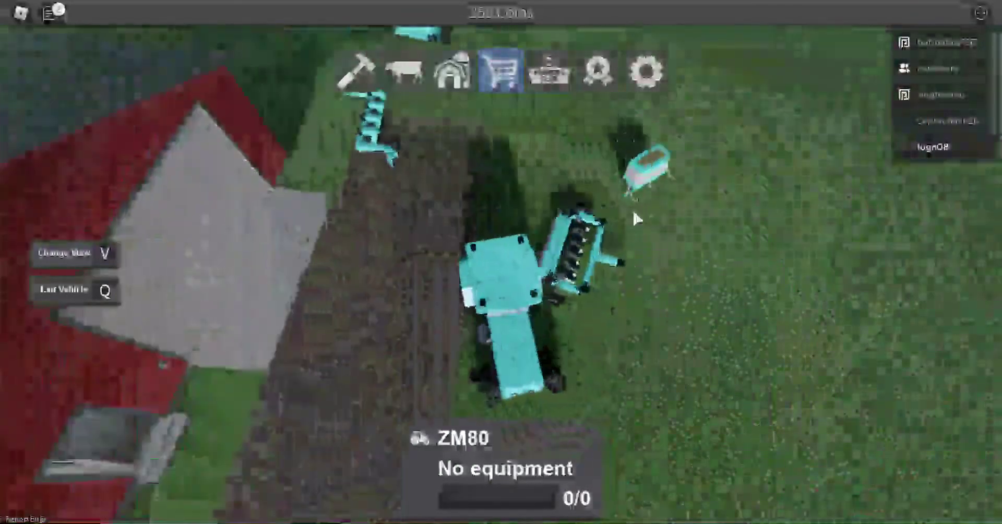
key(w)
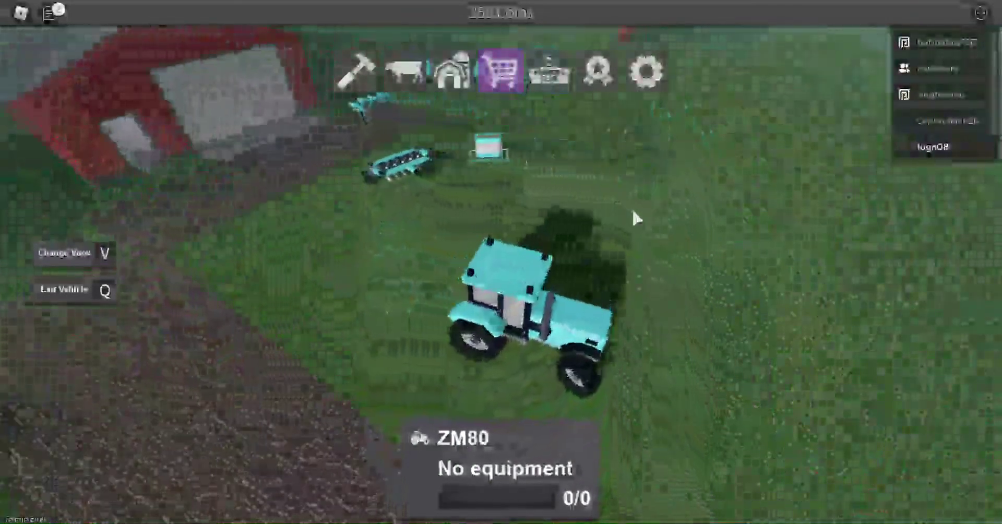
key(w)
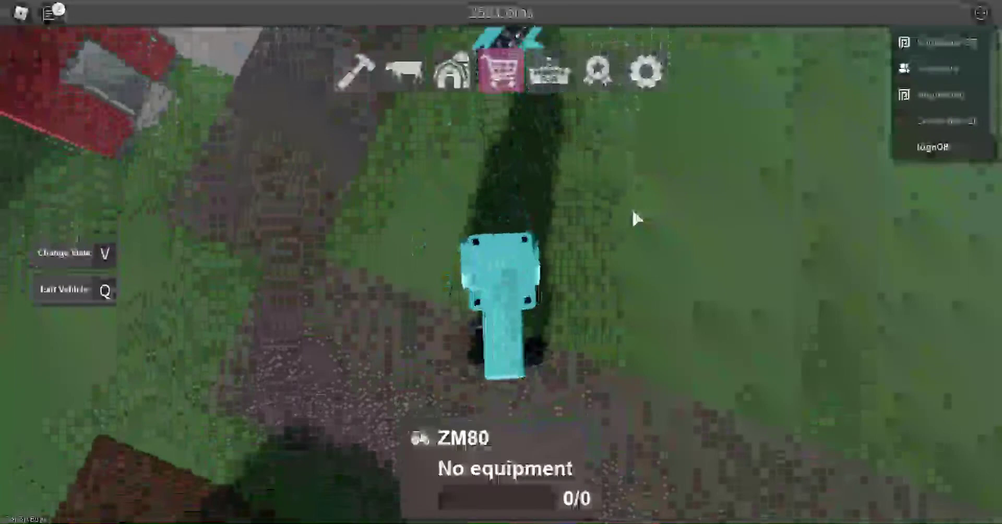
key(w)
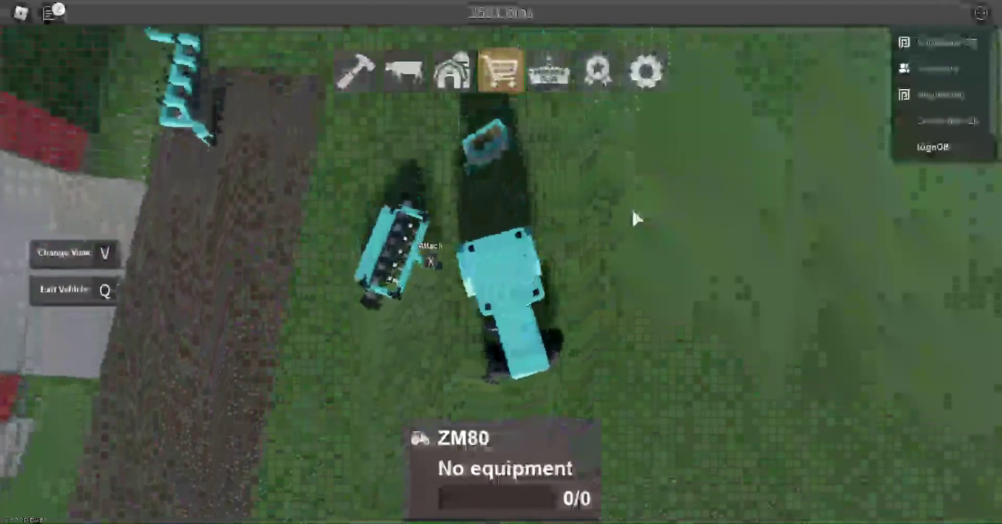
- Hitch the KQF3000 cultivator and work the field across to its far side
key(x)
key(w)
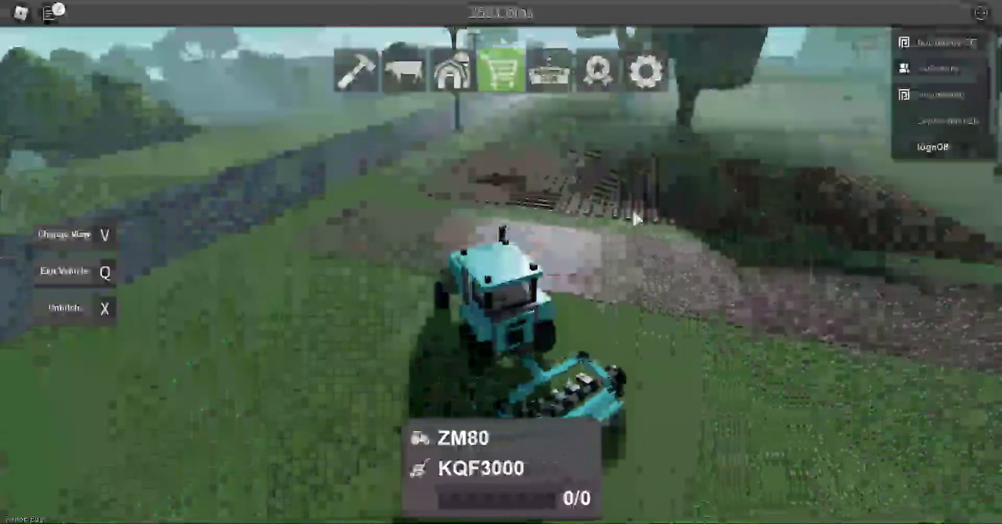
key(w)
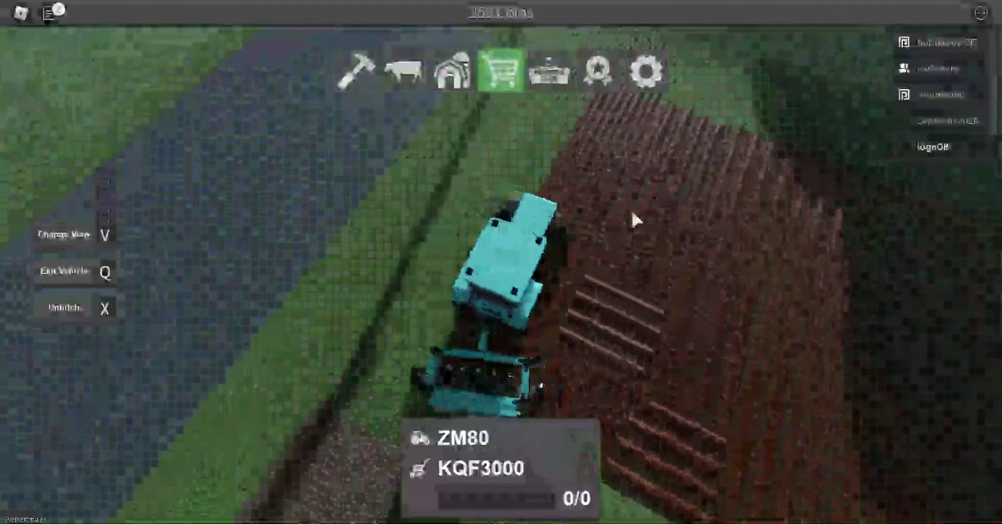
key(w)
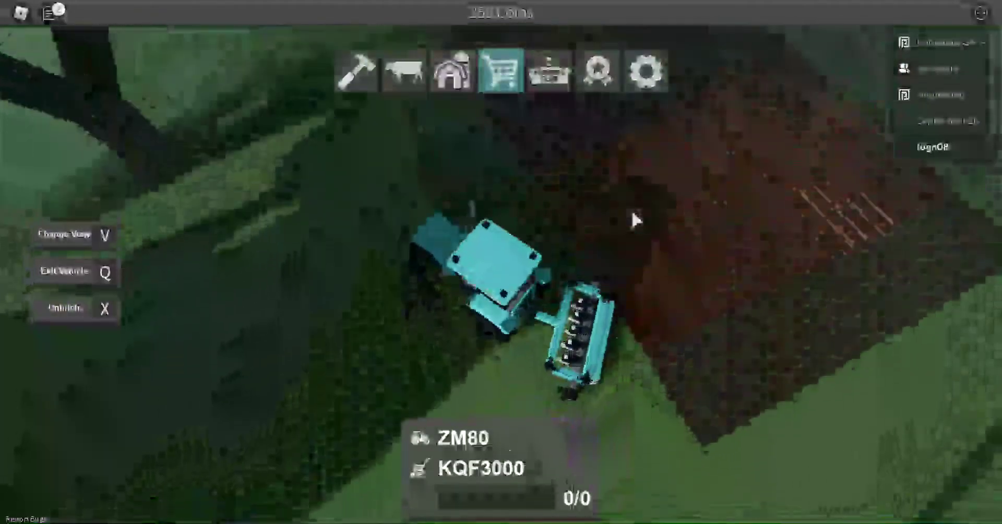
key(w)
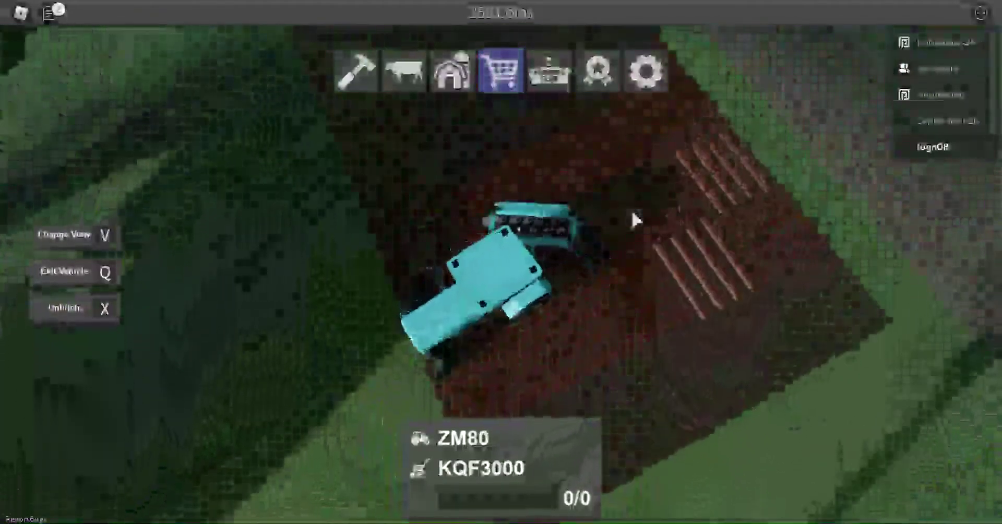
key(w)
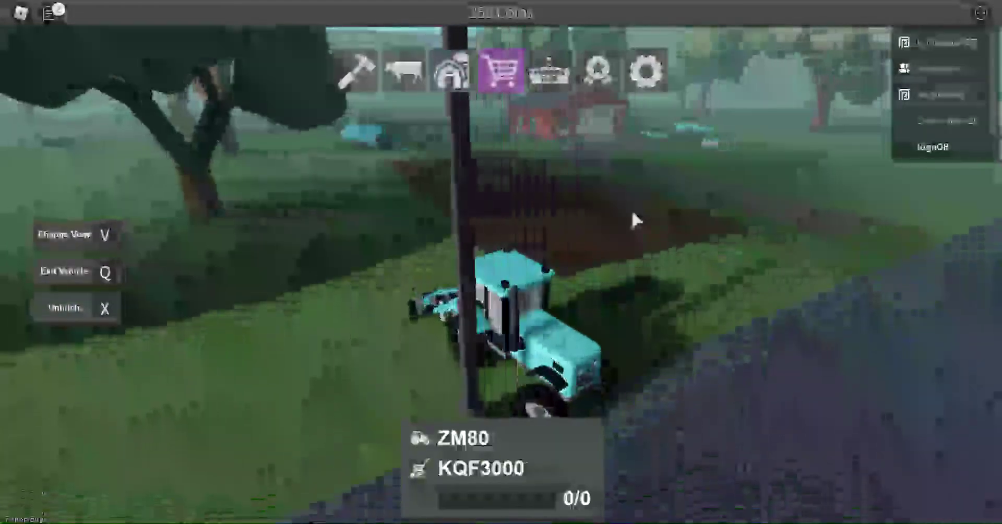
- Cultivate more strips with changed camera views, then head the ZM80 toward the red barn
key(v)
key(w)
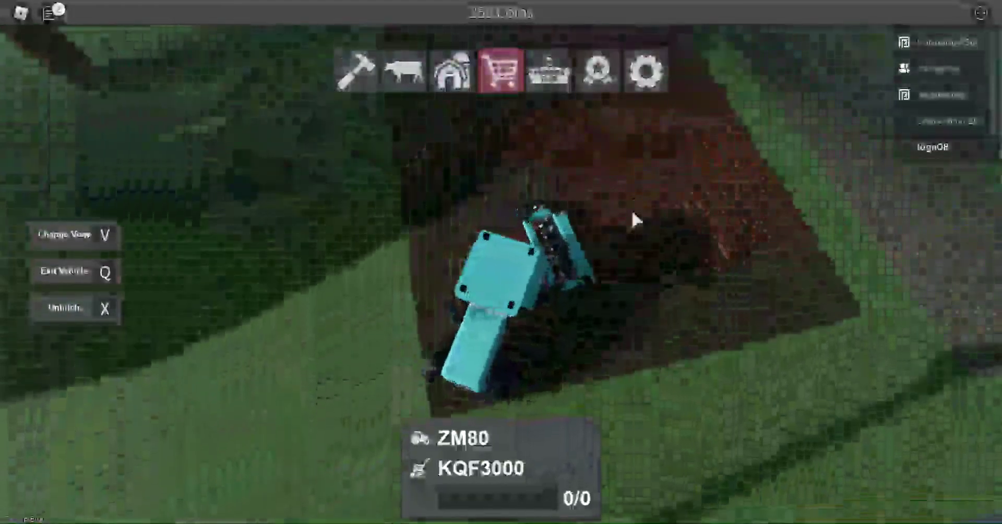
key(w)
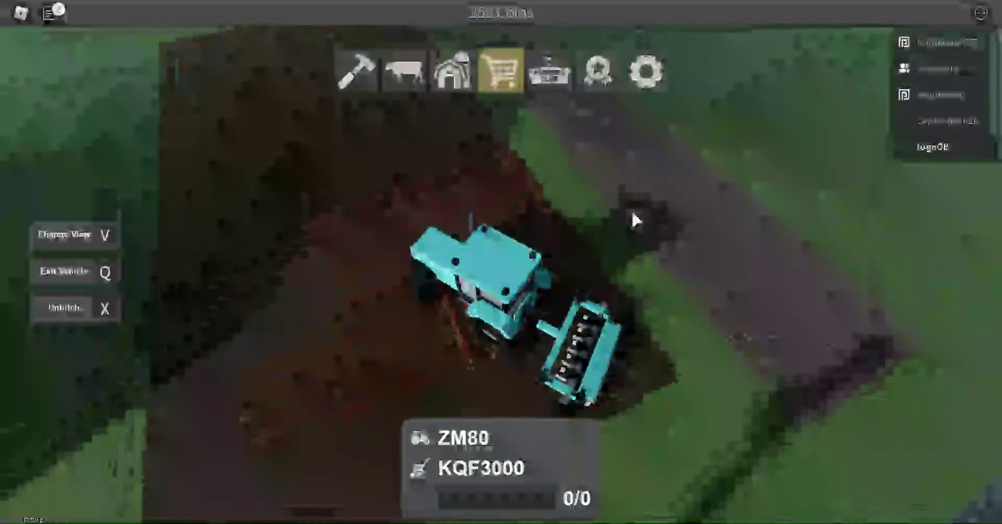
key(w)
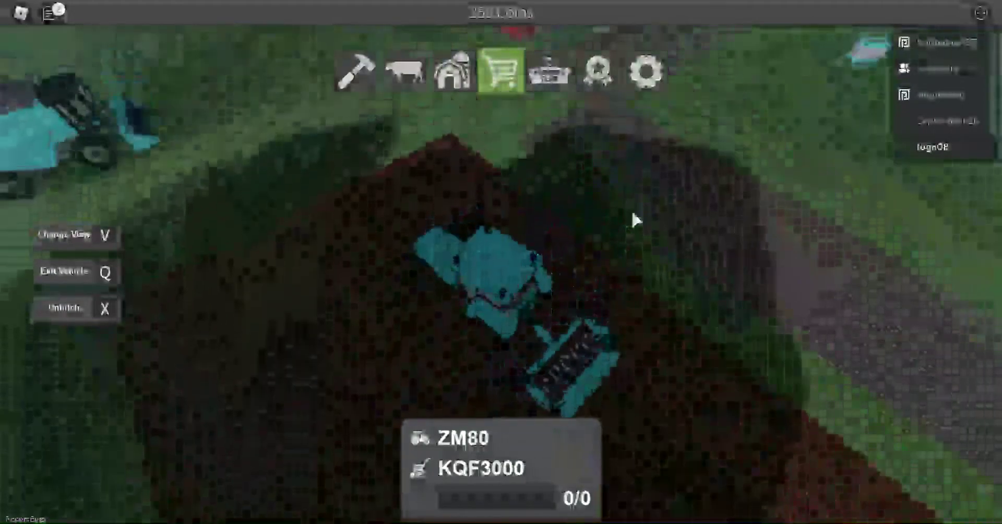
key(v)
key(w)
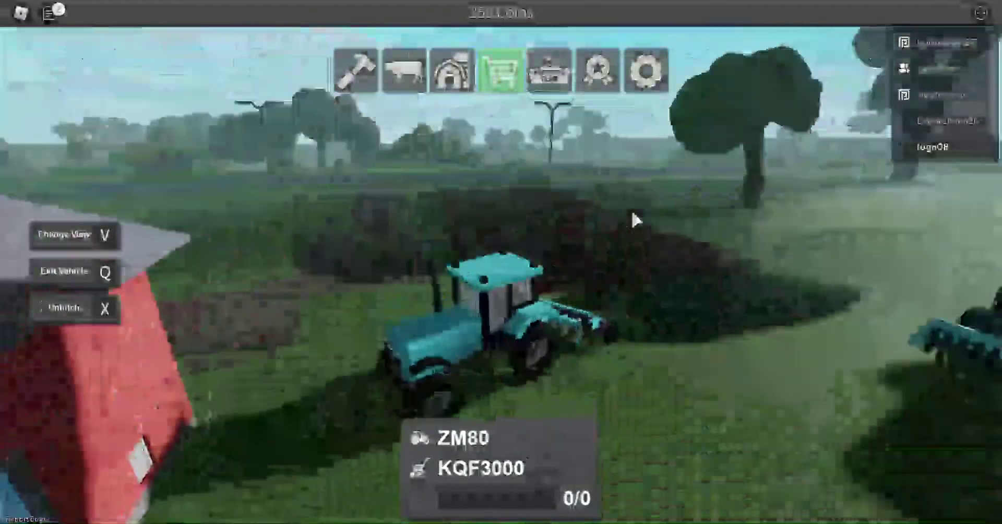
key(w)
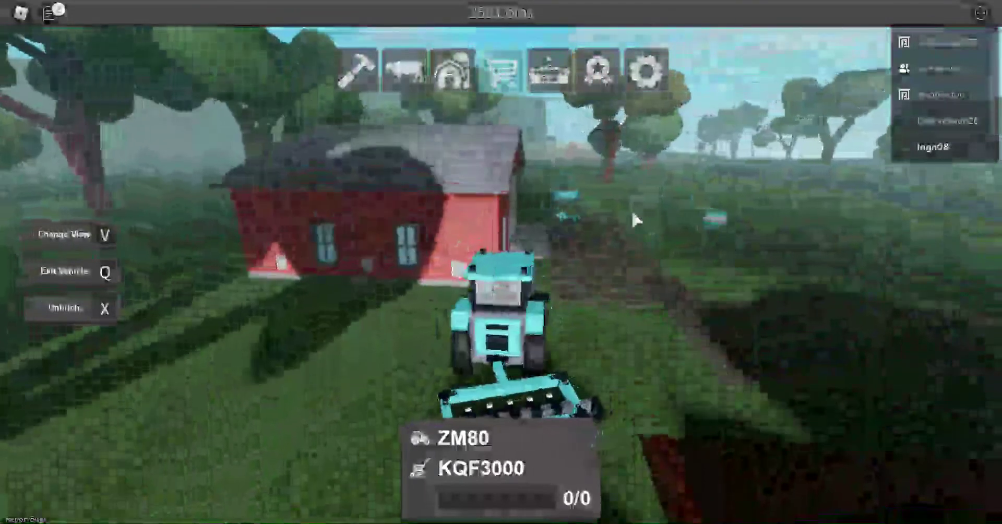
- Switch to a top-down camera while ploughing the remaining field dark
key(v)
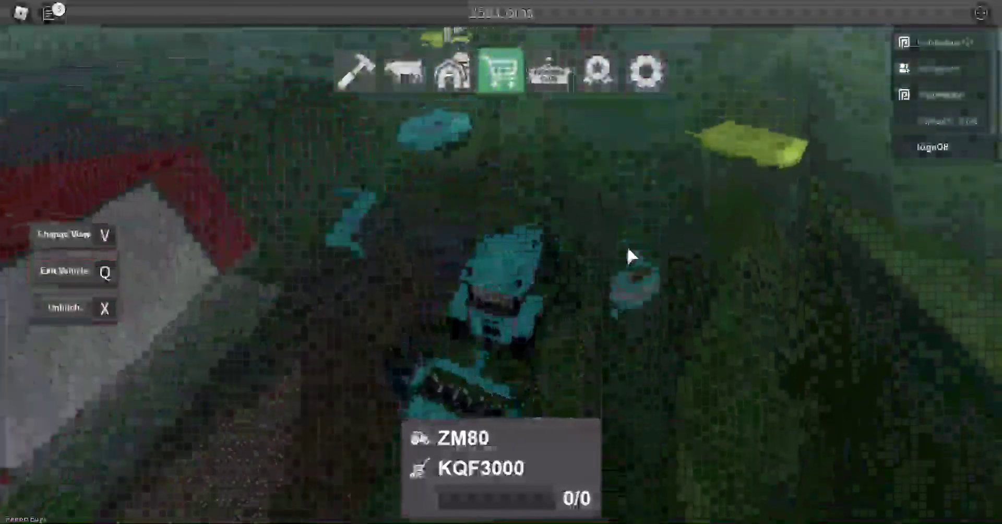
- Unhitch the KQF3000, hitch the 50/50 KADL seeder, and drive toward the yellow tractor
key(x)
key(s)
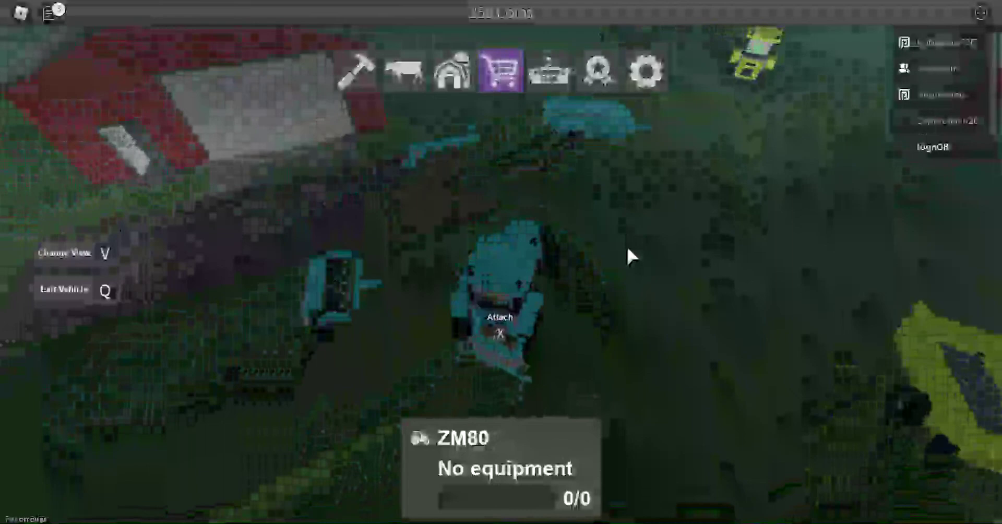
key(w)
key(x)
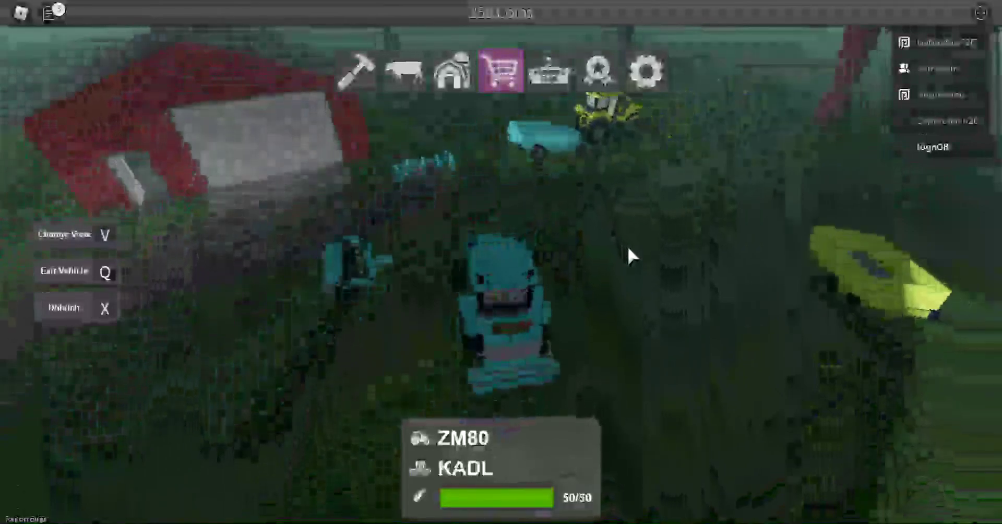
key(w)
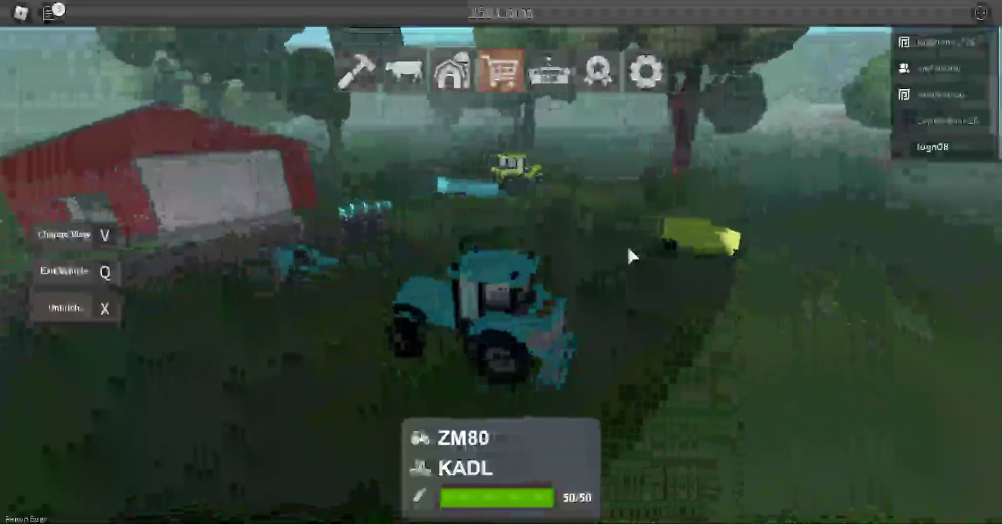
key(w)
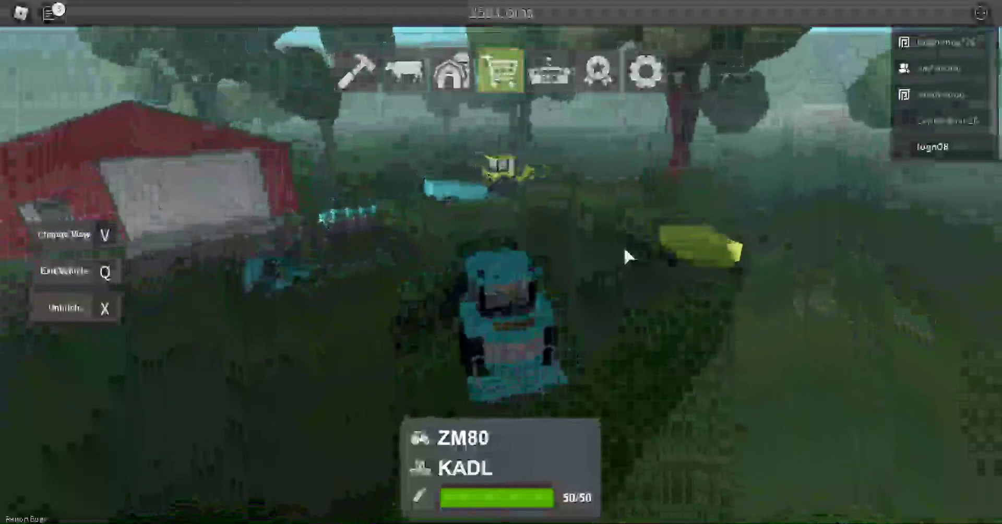
key(w)
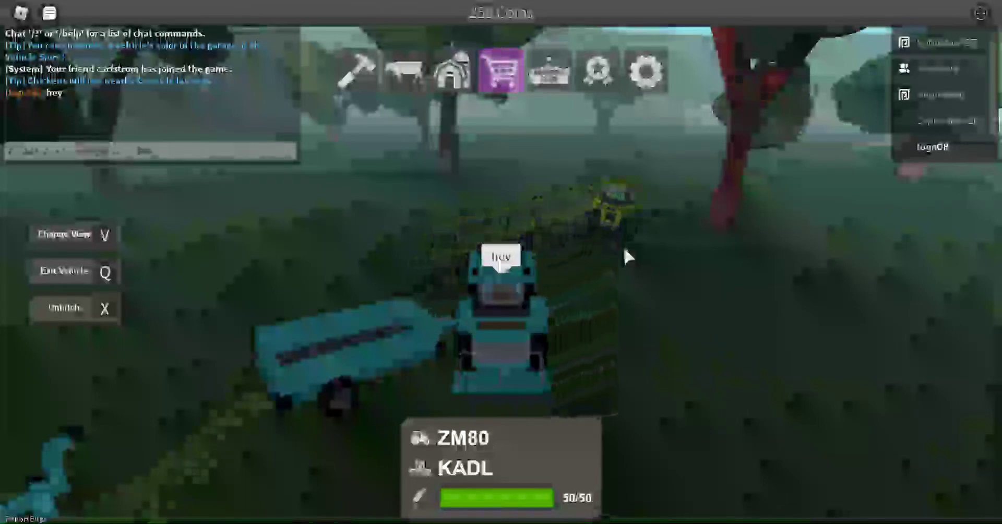
- Send 'how do you do' and a follow-up 'you like my …' chat message while driving
key(Return)
key(w)
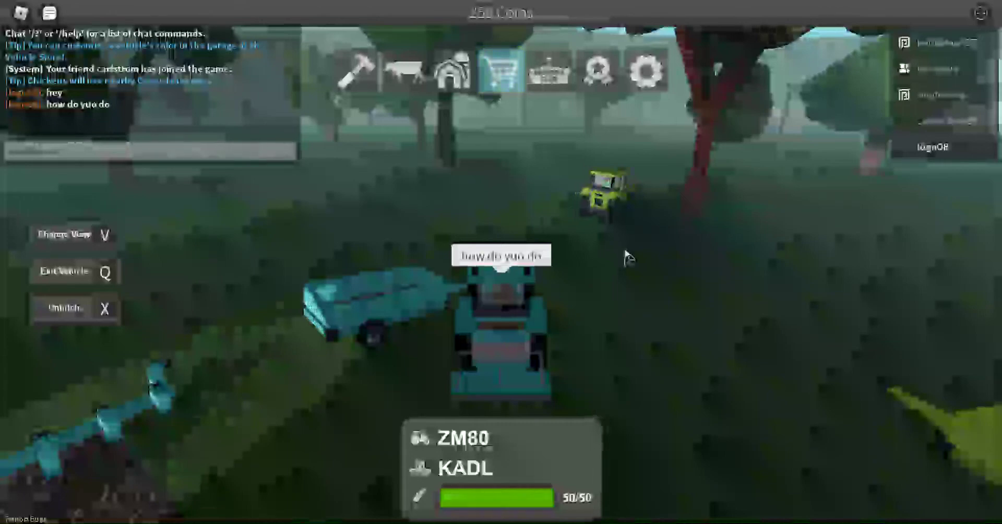
text(you like my #####)
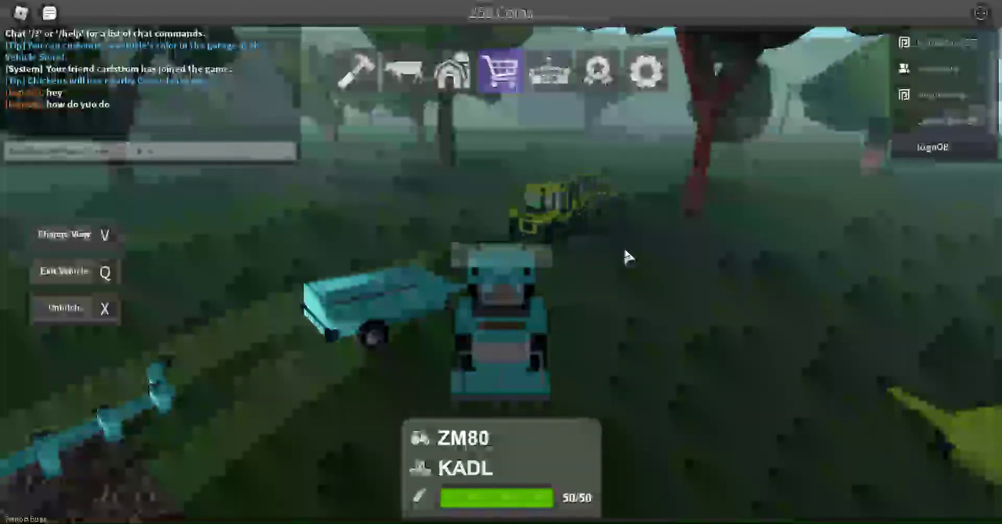
key(Return)
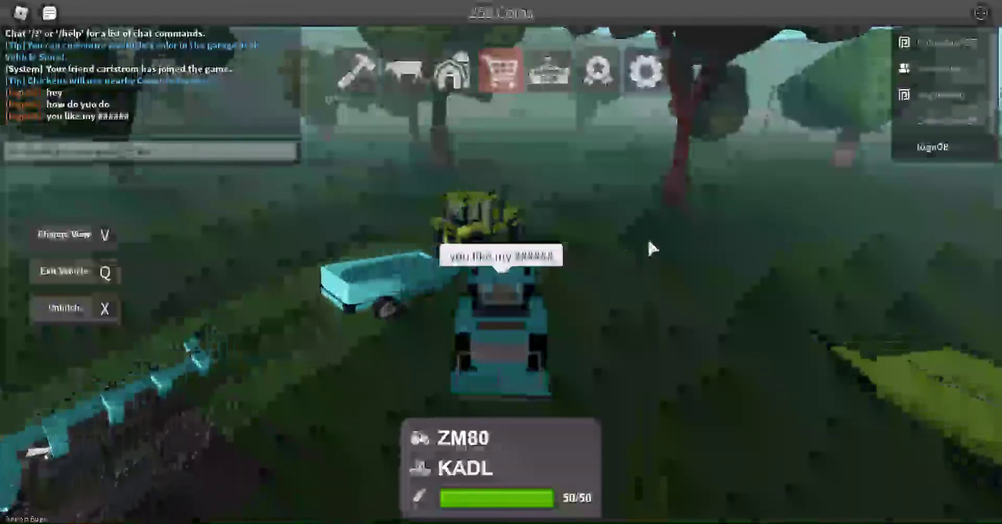
right_click(622, 245)
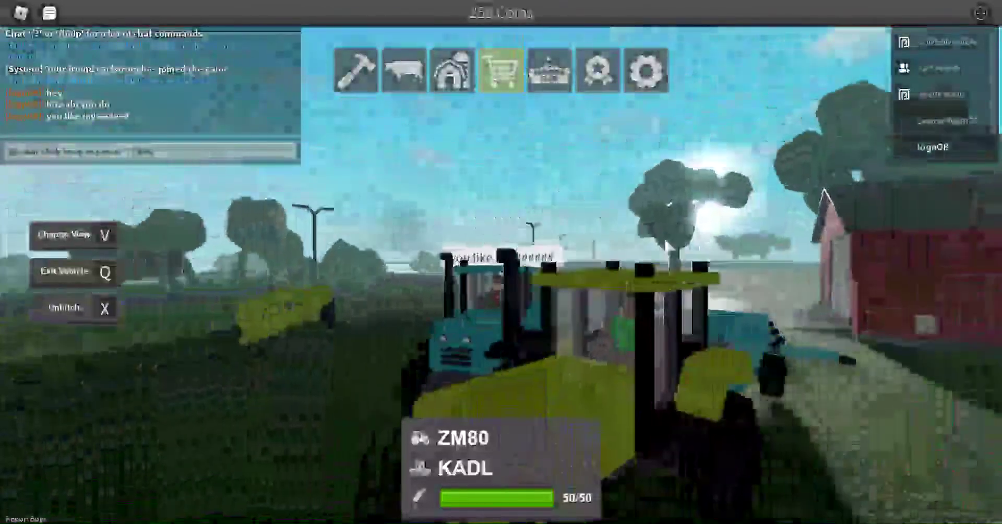
mouse_move(548, 212)
mouse_down()
mouse_move(666, 247)
mouse_move(468, 304)
mouse_up()
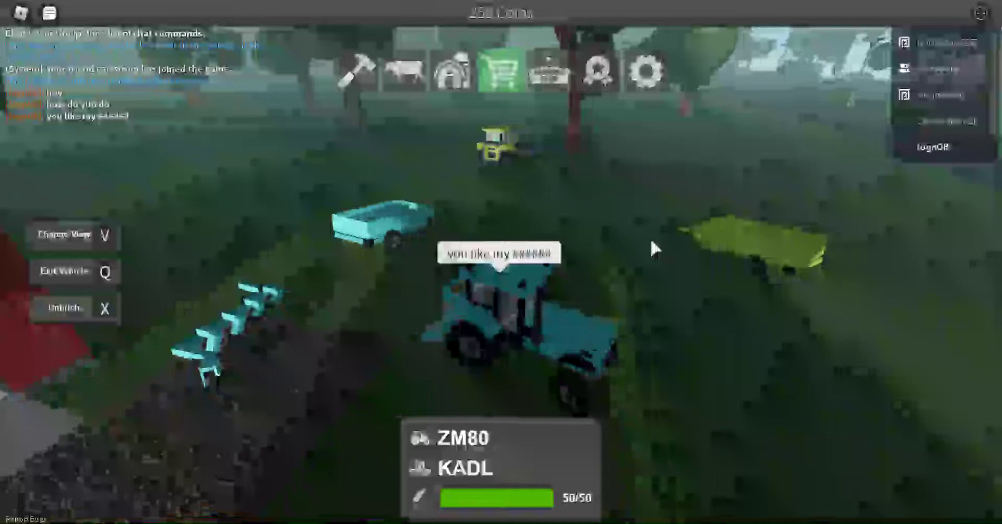
- Sow the first rows of the dark ploughed field with the KADL seeder
key(w)
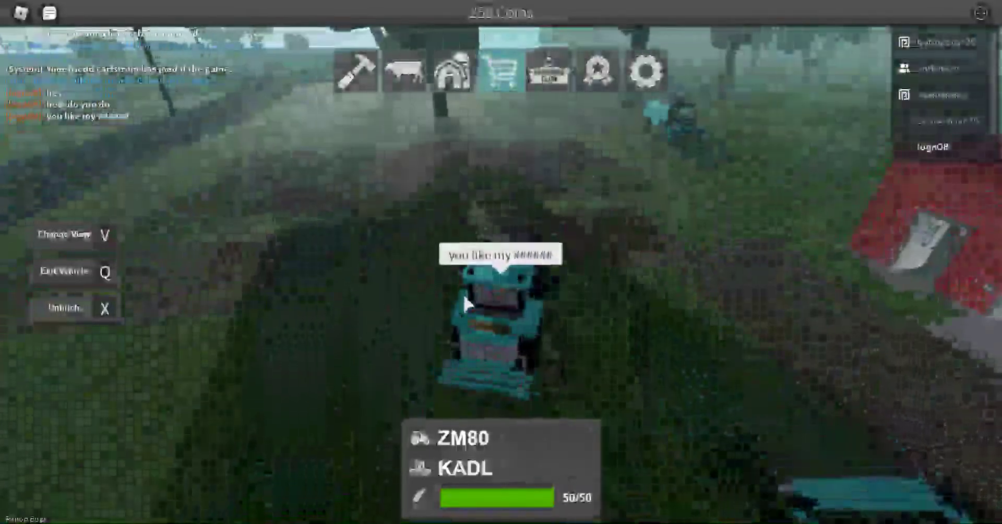
key(w)
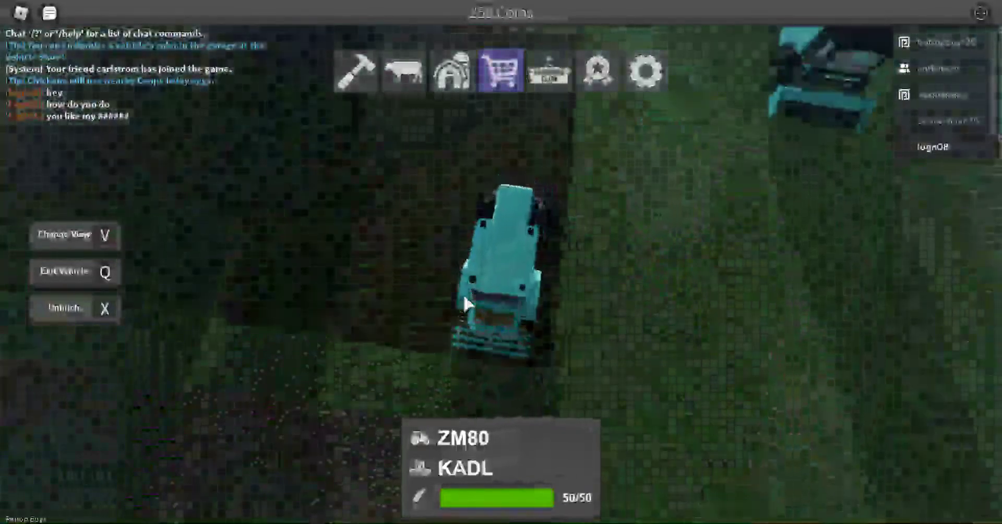
key(w)
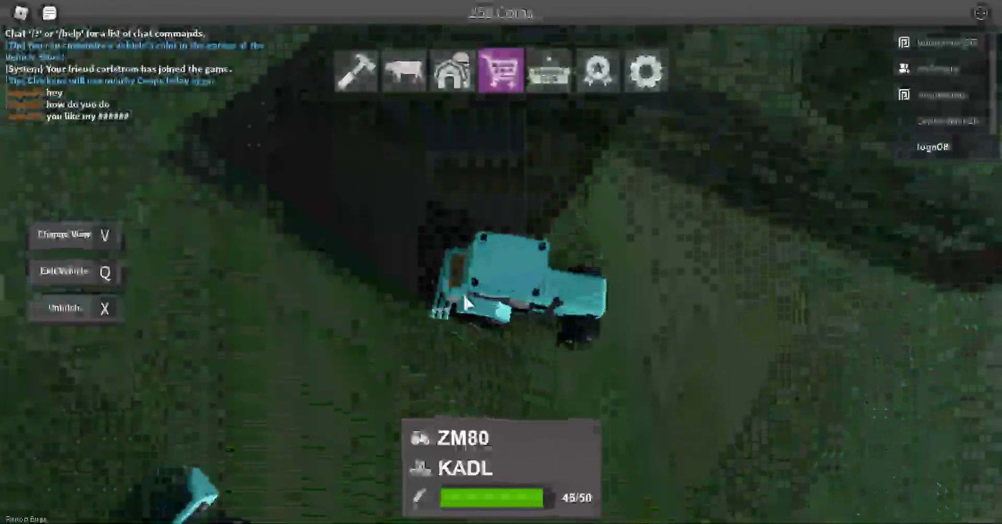
key(w)
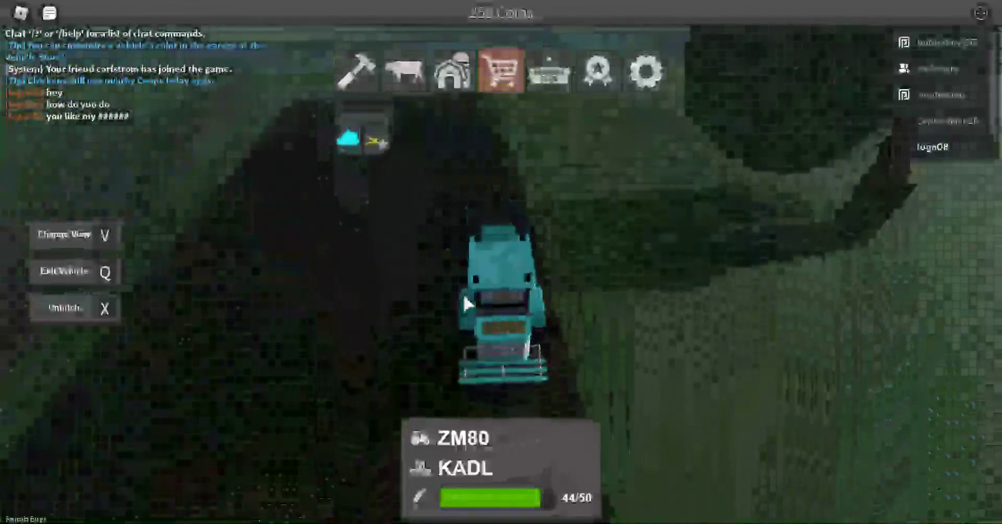
key(w)
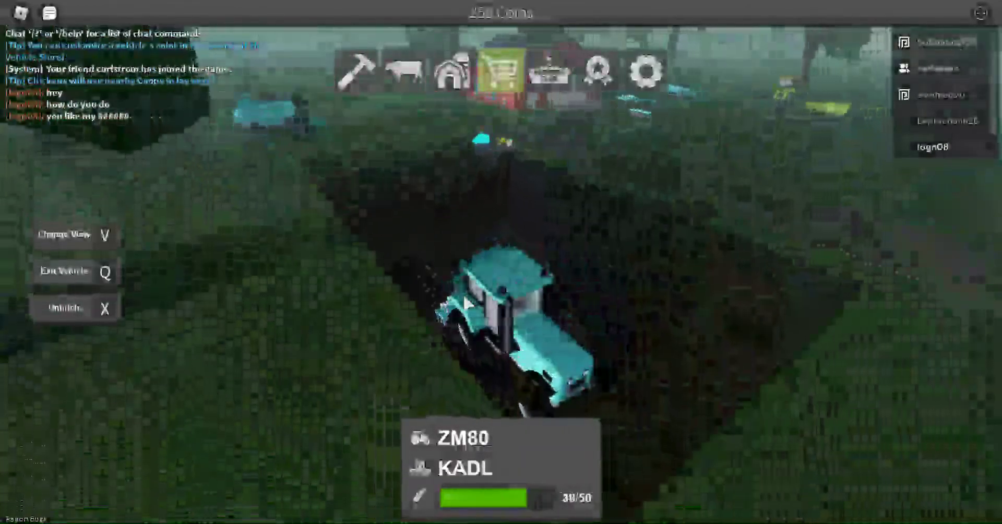
key(w)
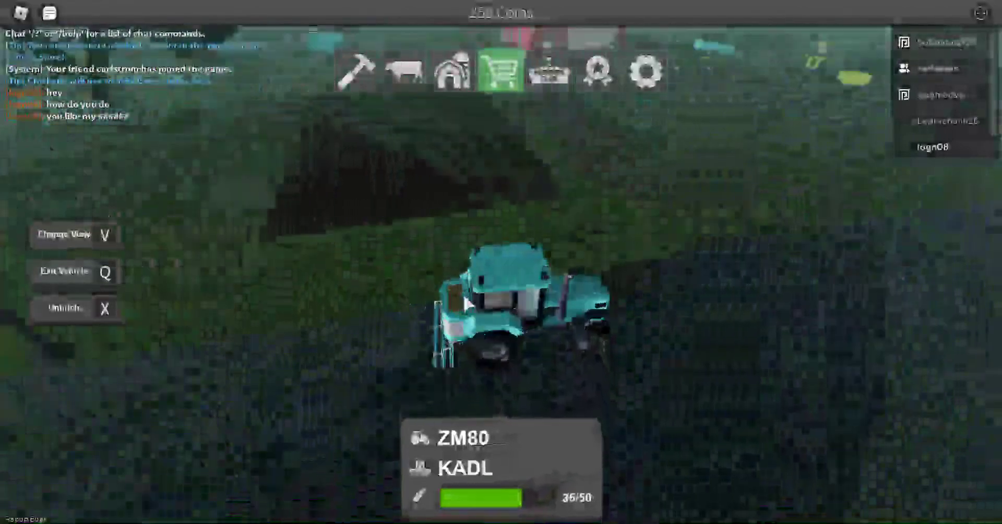
key(w)
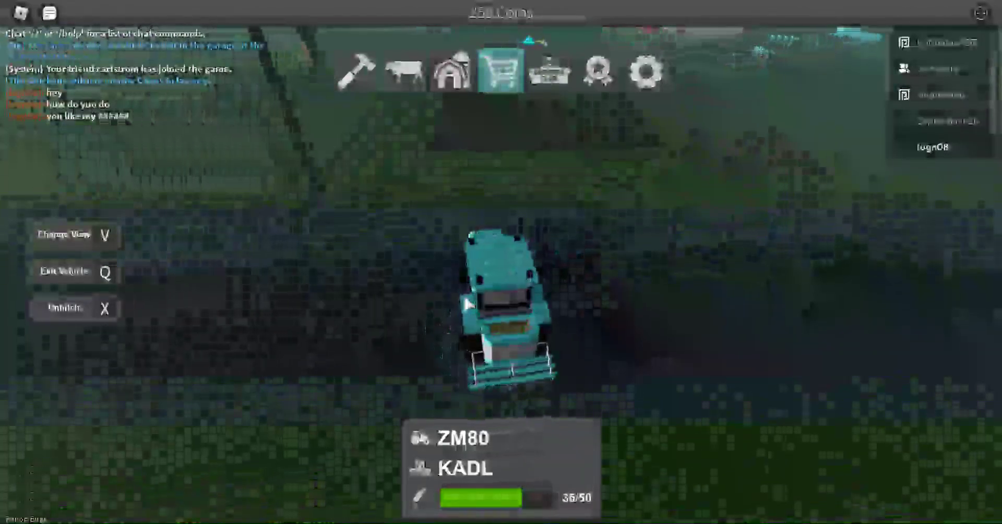
key(w)
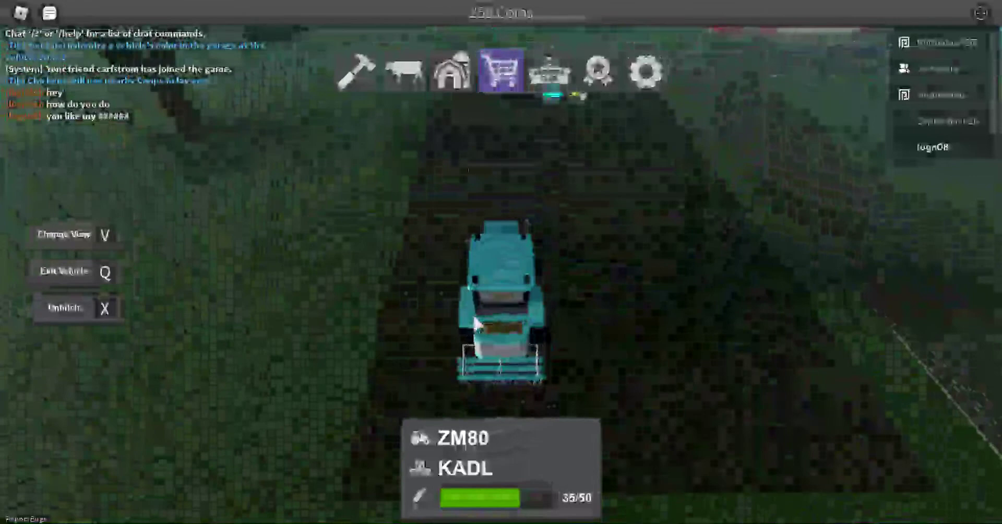
key(w)
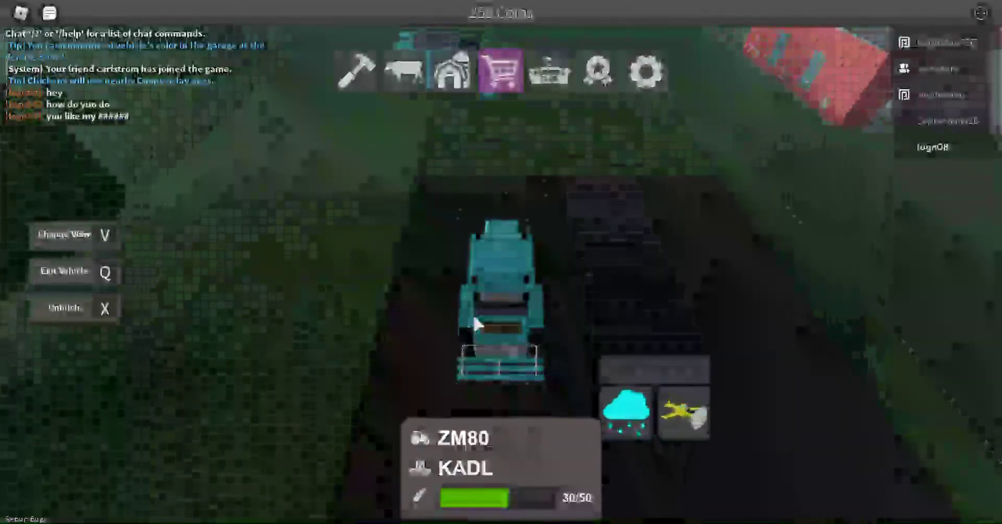
key(w)
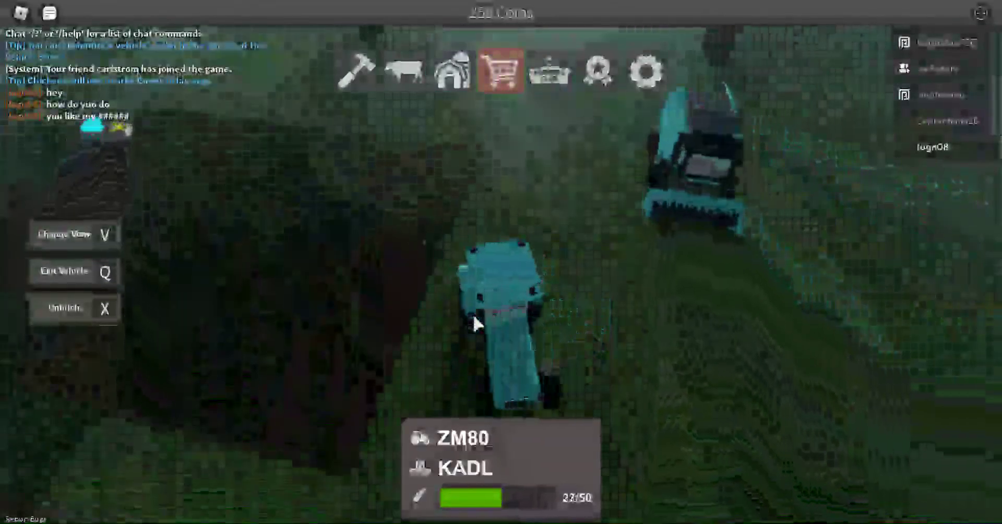
key(w)
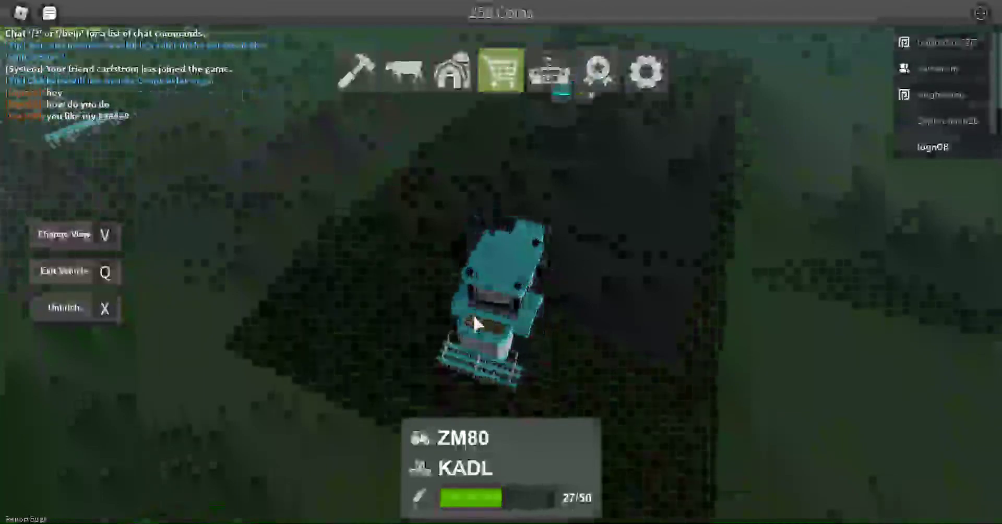
key(w)
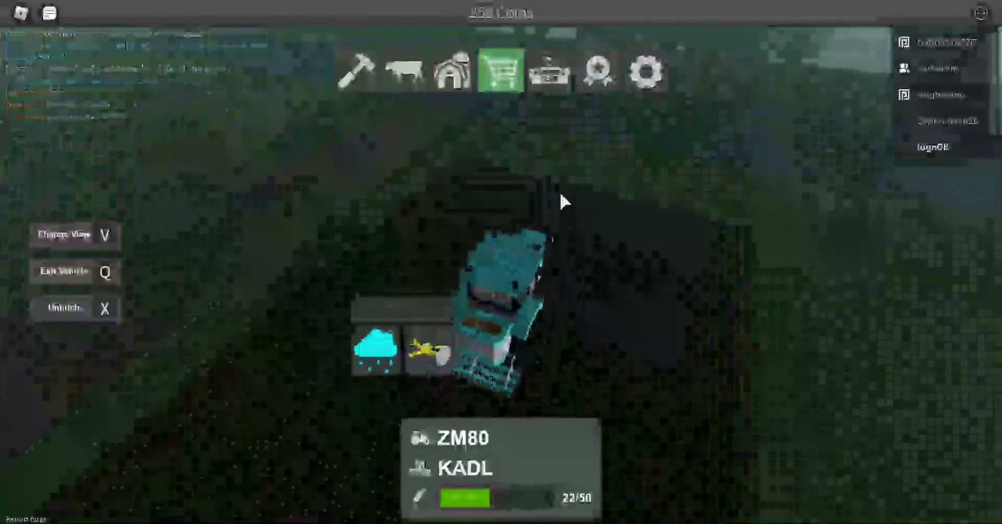
- Sow the remaining strips until the KADL reads 0/50, then head toward the red barn
key(w)
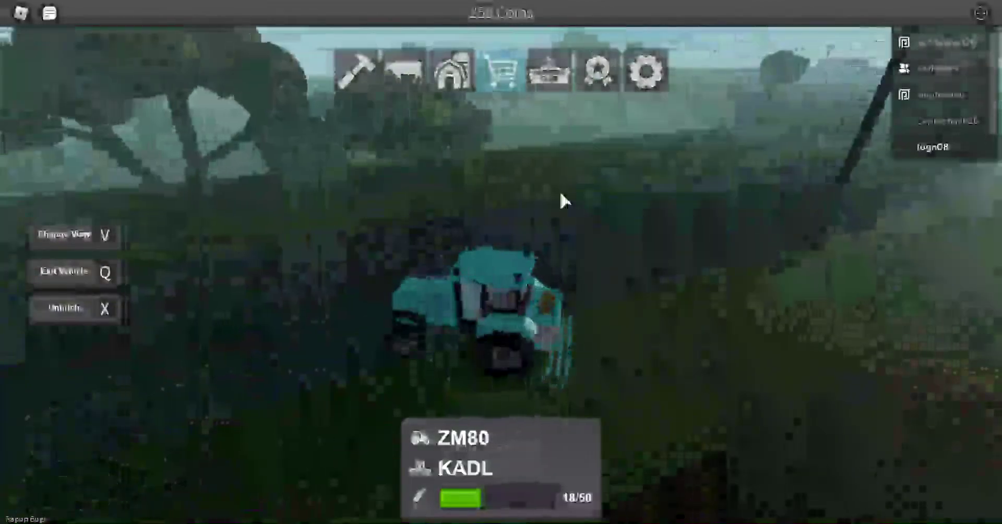
key(w)
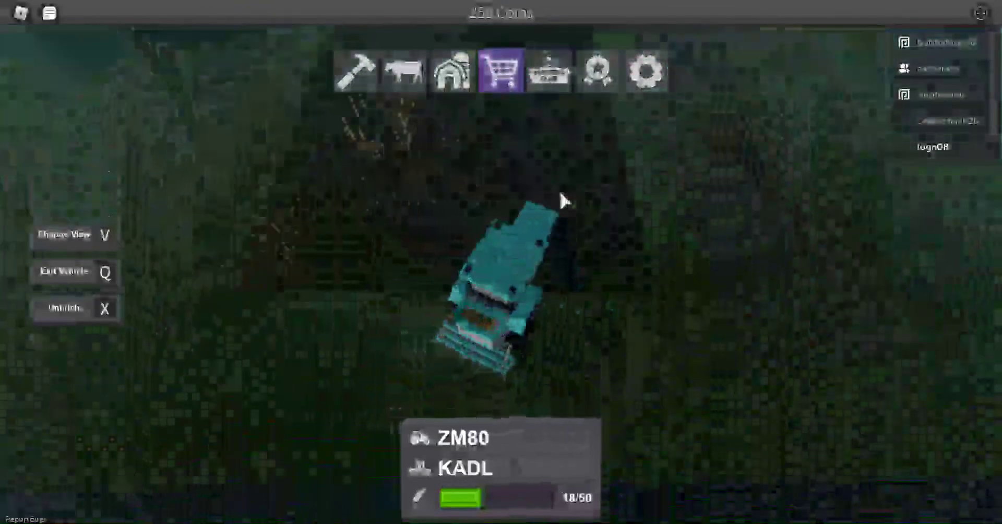
key(w)
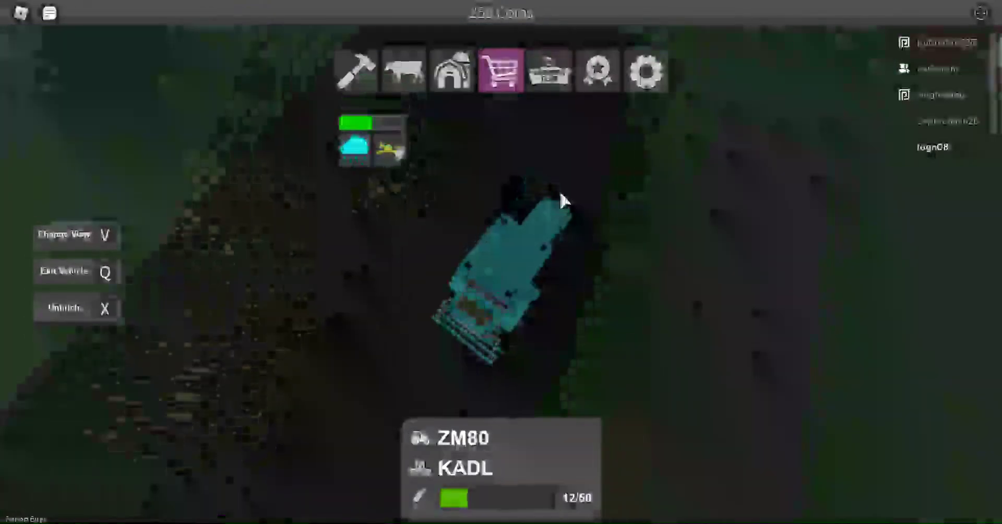
key(w)
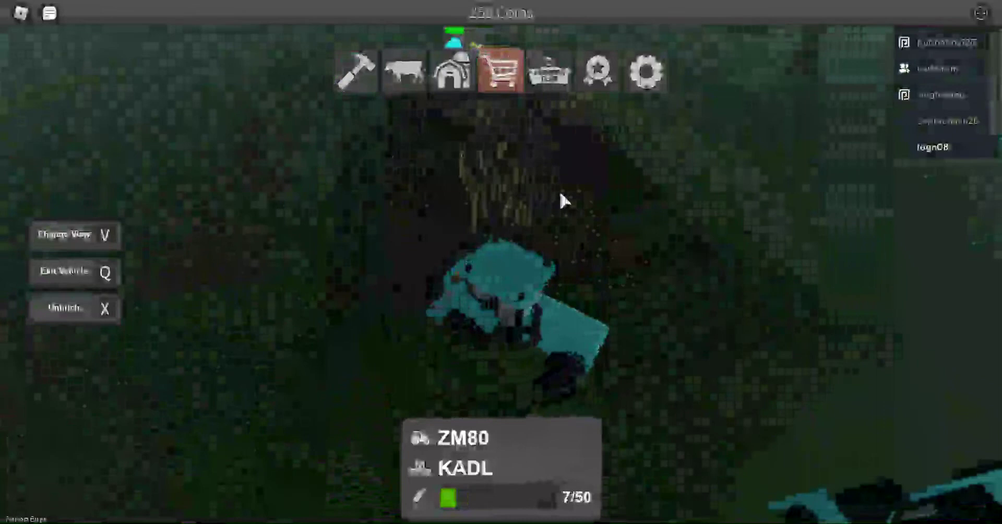
key(w)
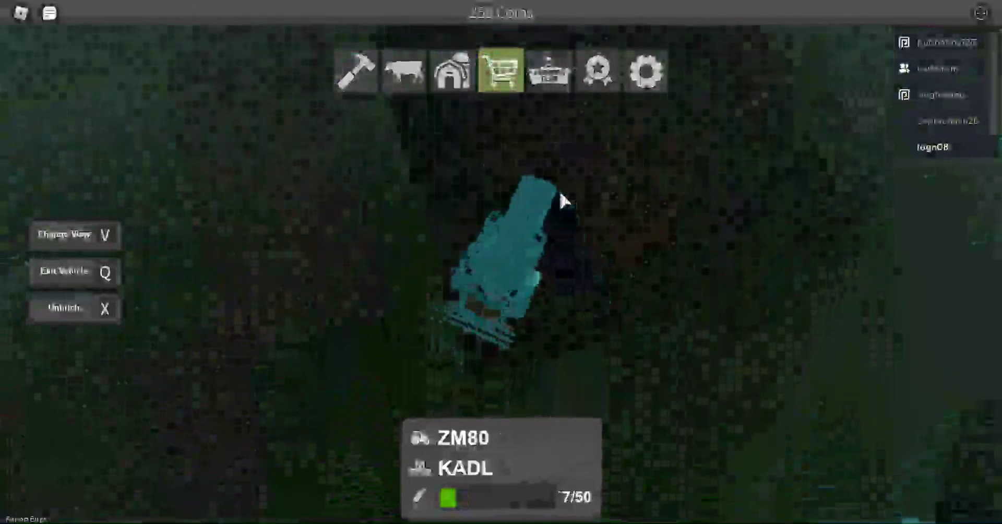
key(w)
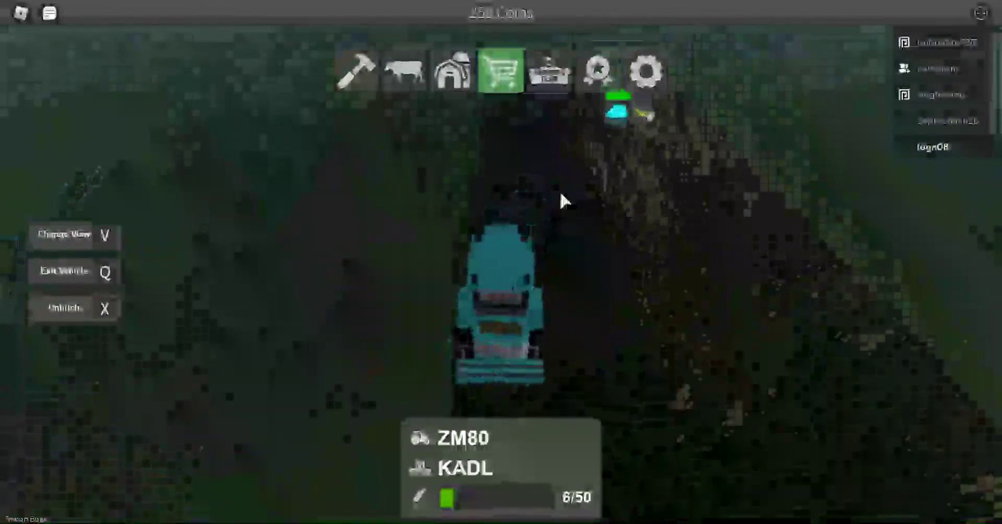
key(w)
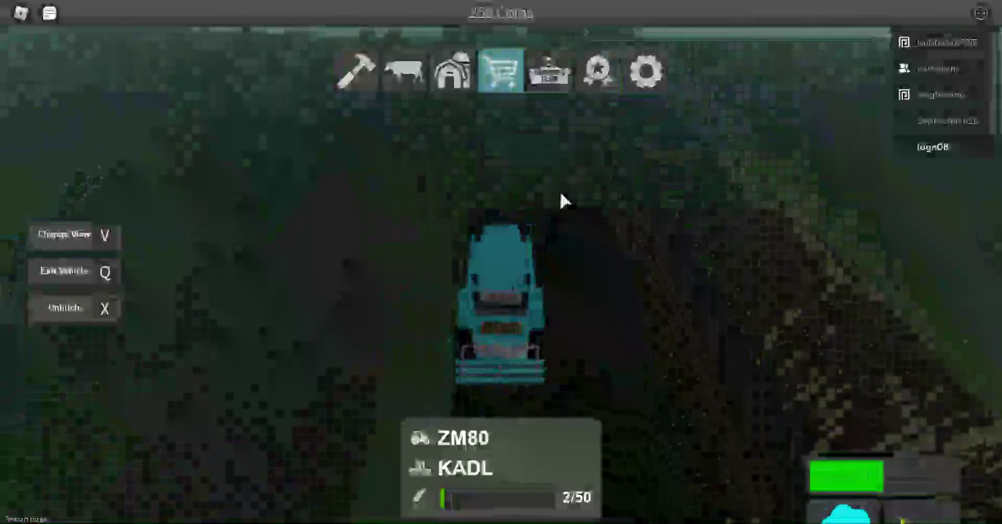
key(w)
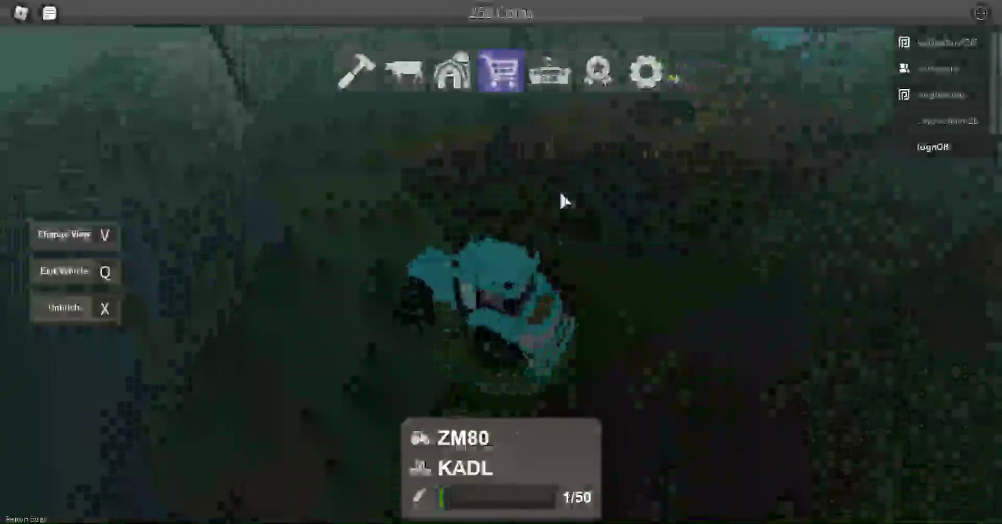
key(w)
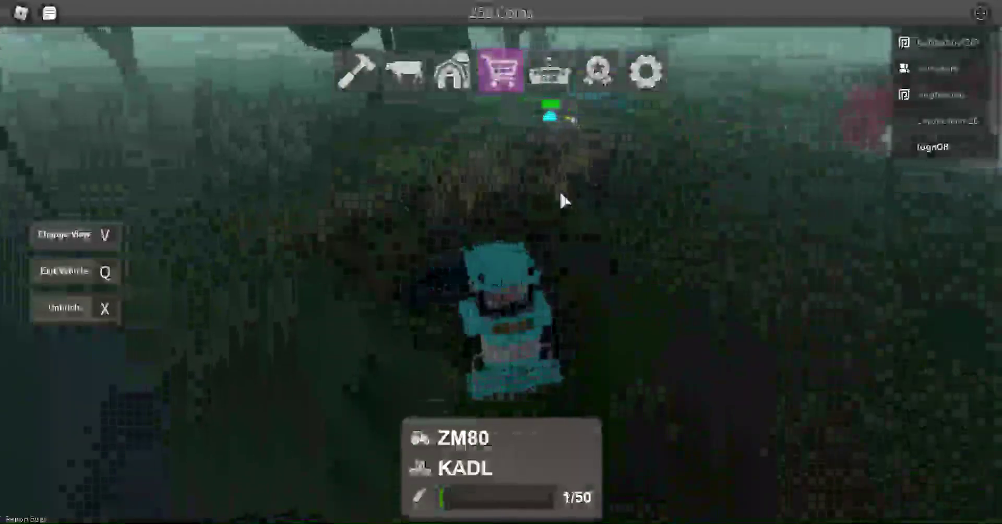
key(w)
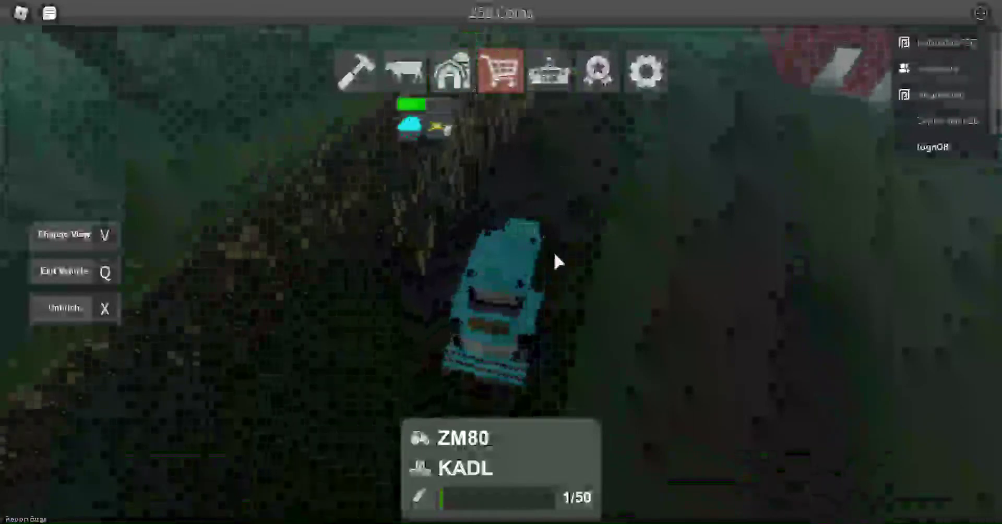
key(w)
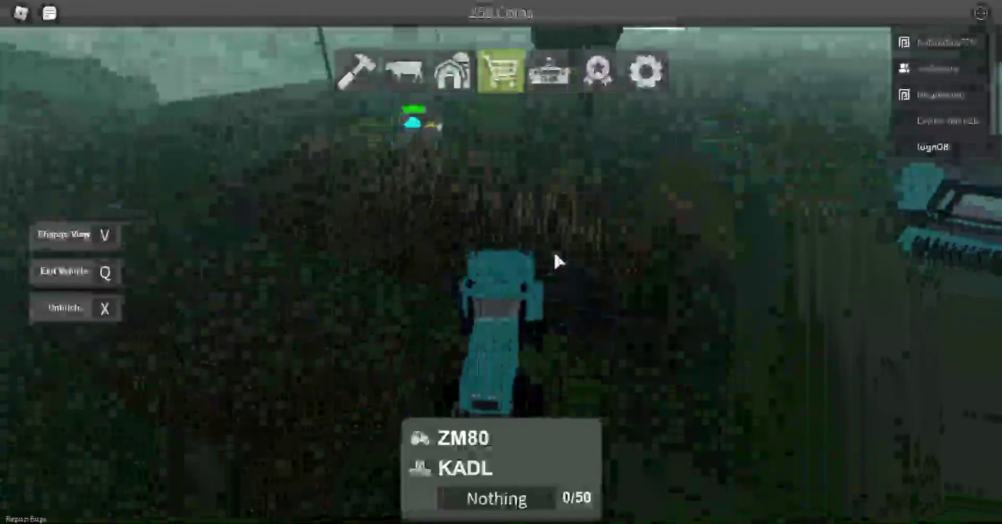
key(w)
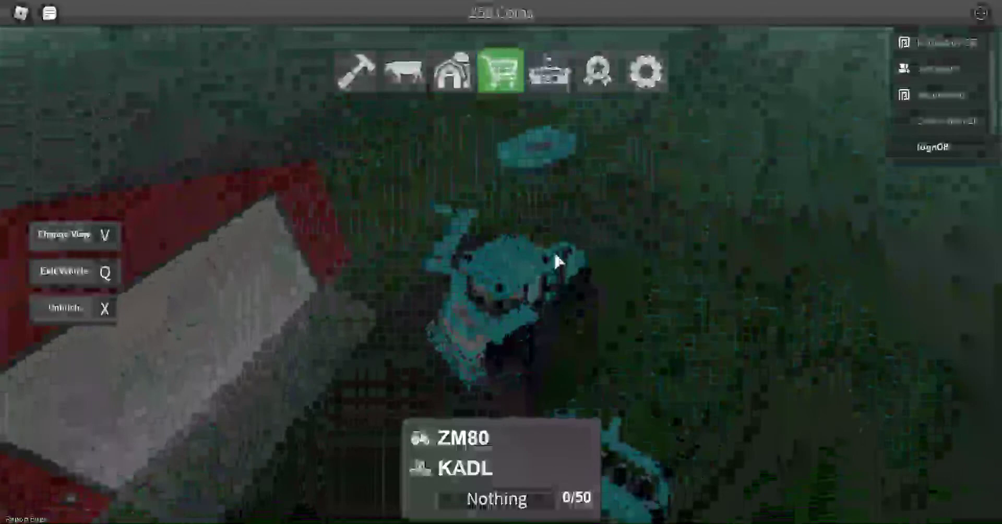
- Unhitch the KADL seeder and drive the empty ZM80 across the farm toward the barn
key(x)
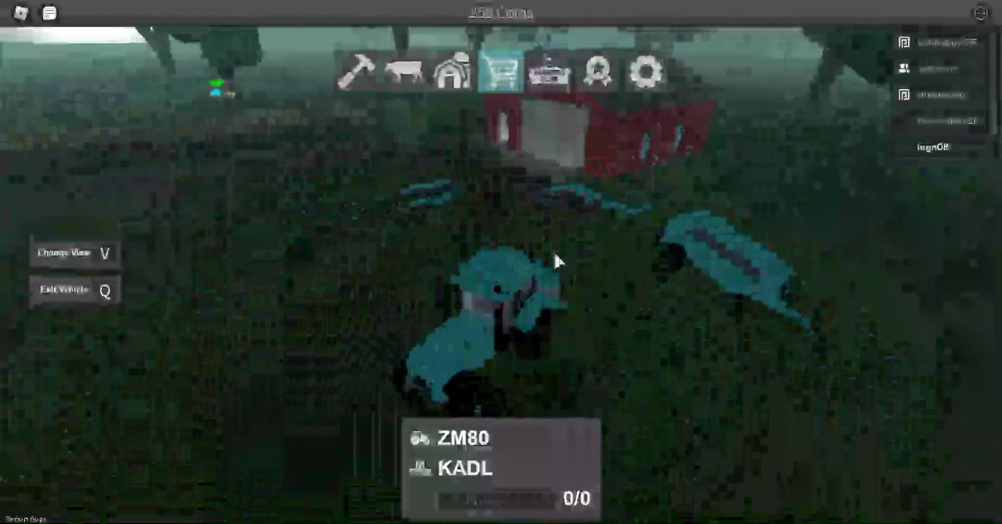
key(w)
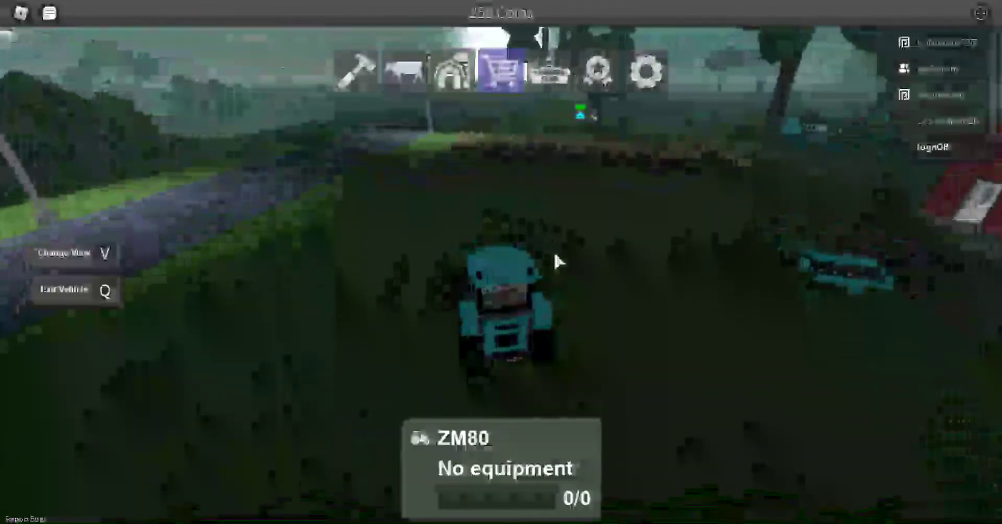
key(w)
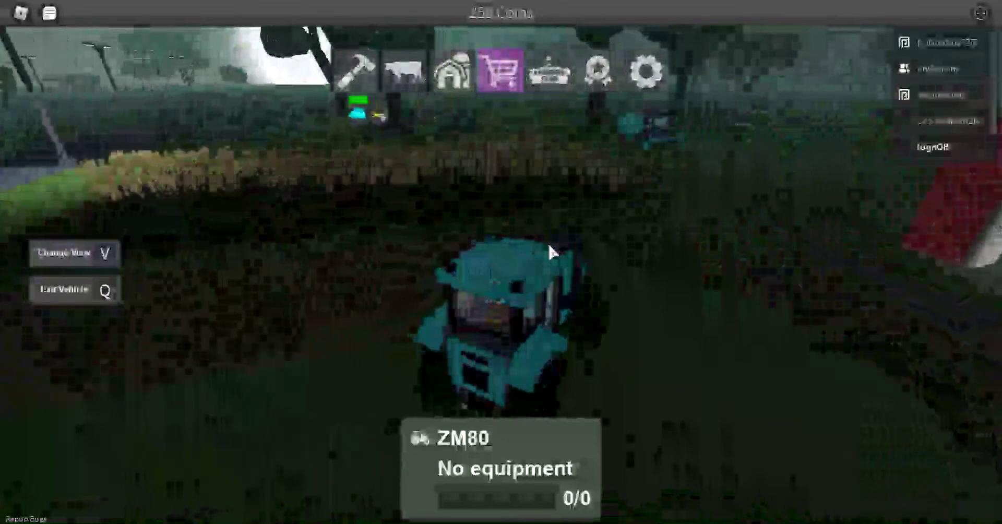
key(w)
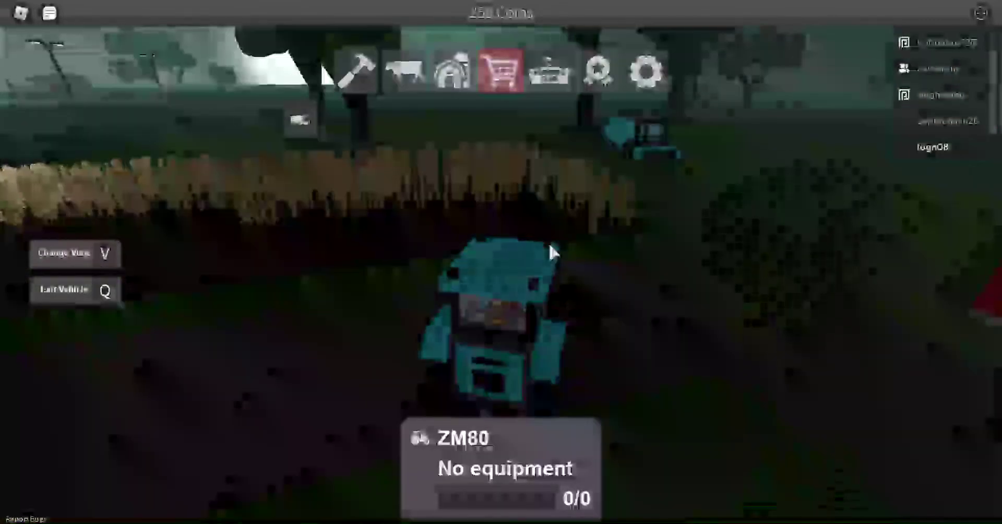
key(w)
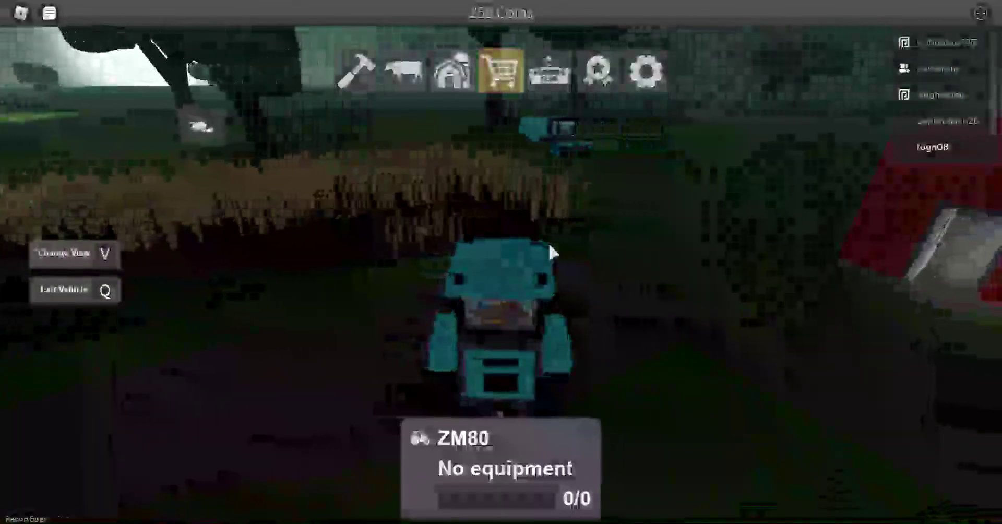
key(w)
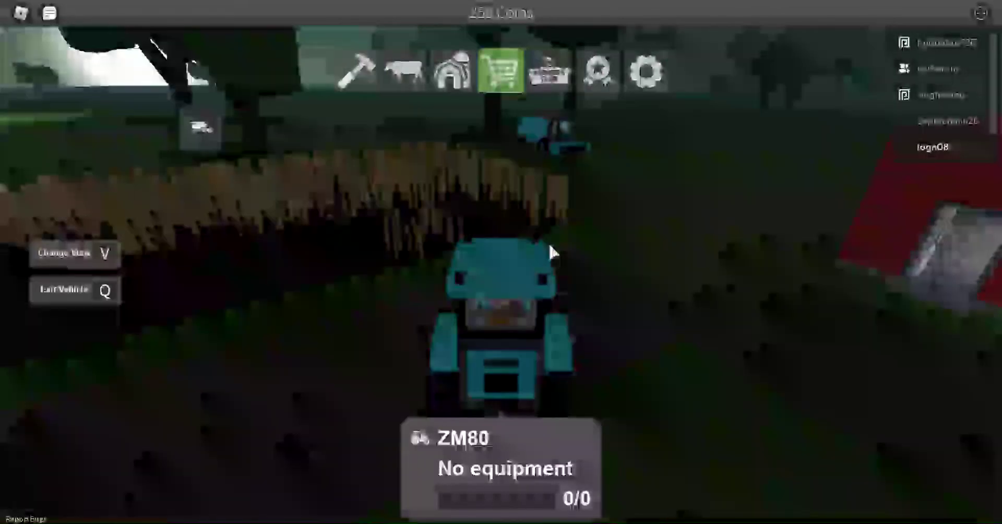
key(w)
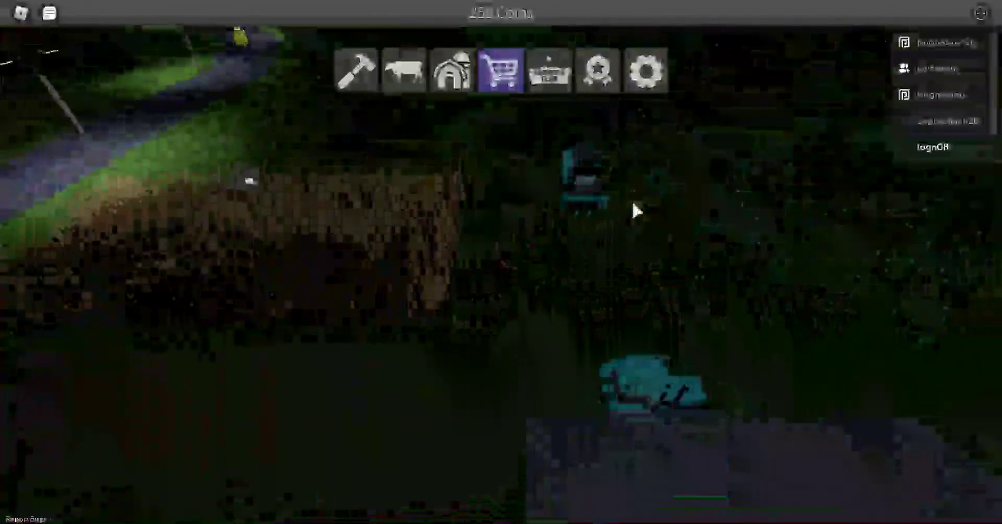
- Board the SRC6 harvester, turn on its headlights, and drive into the wheat to collect 1/50
key(w)
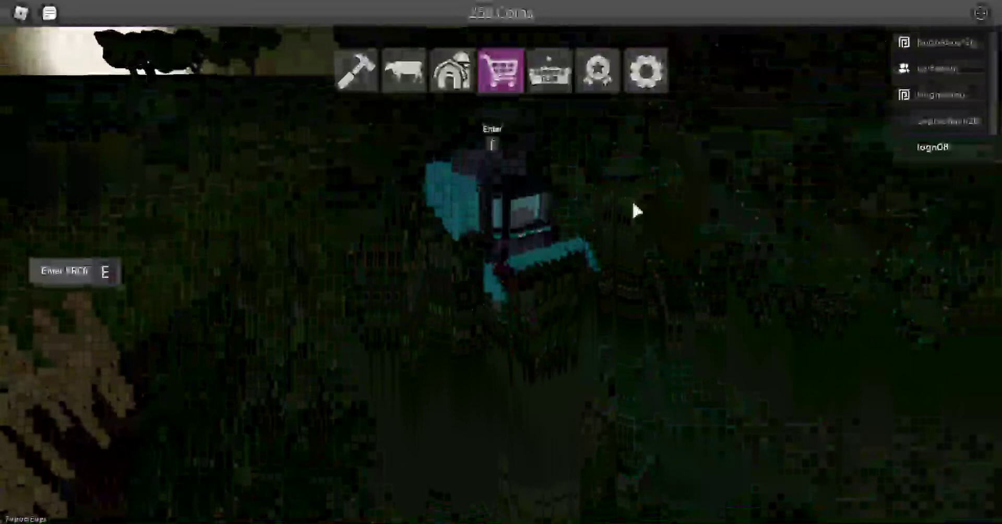
key(e)
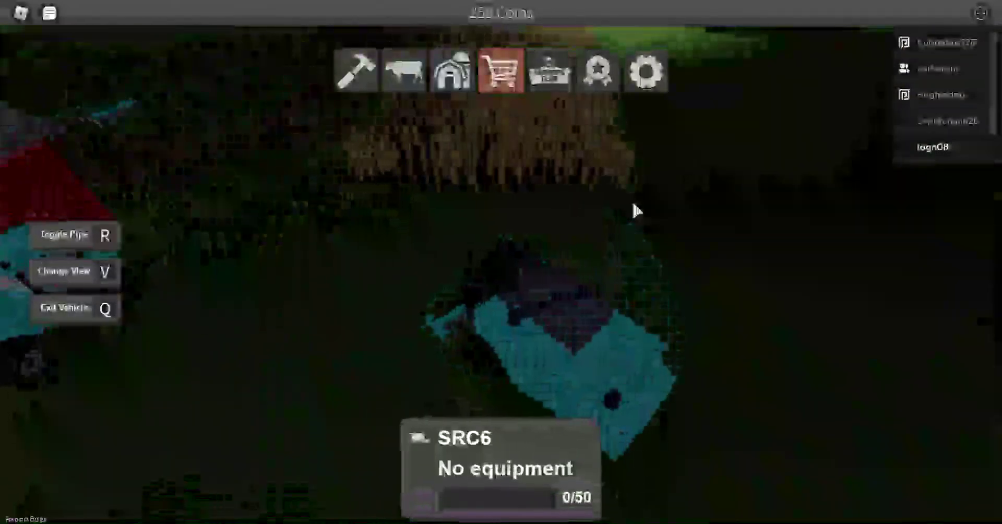
key(w)
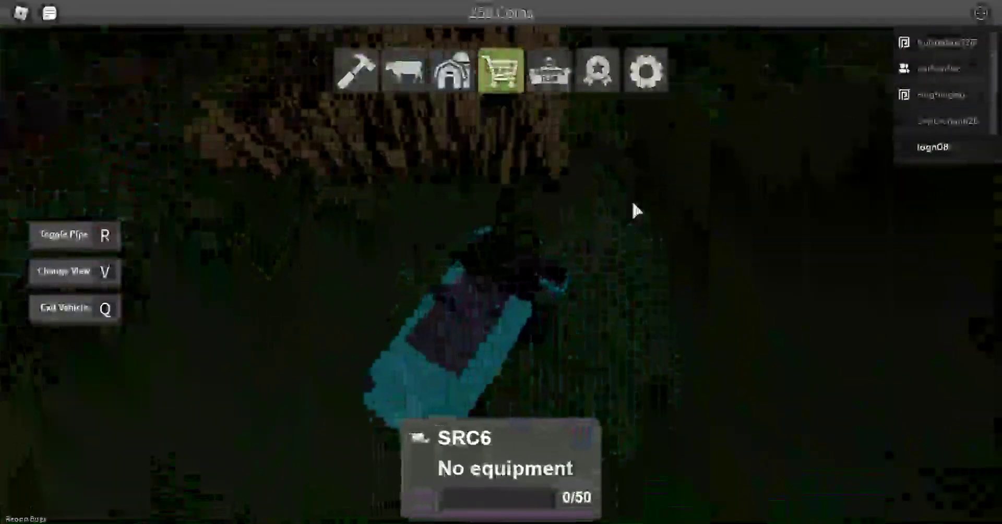
key(w)
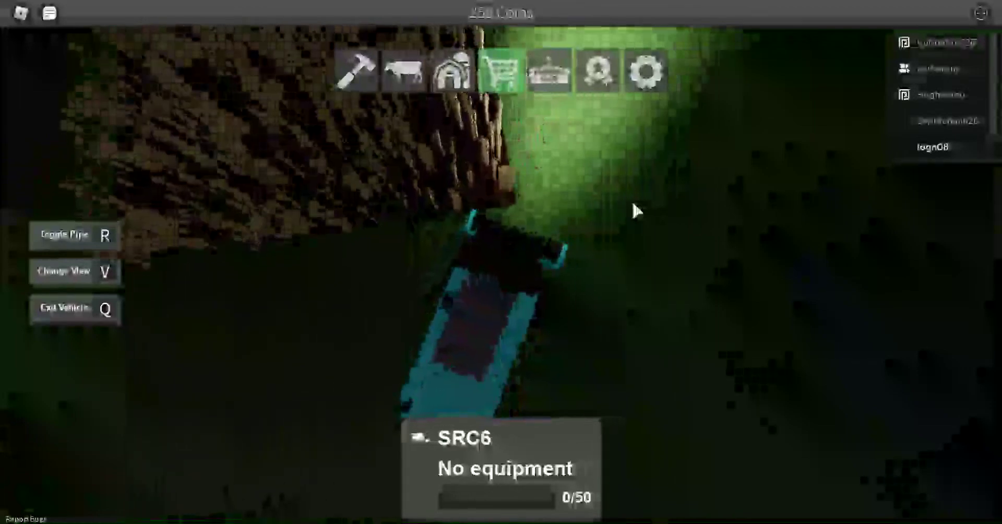
key(w)
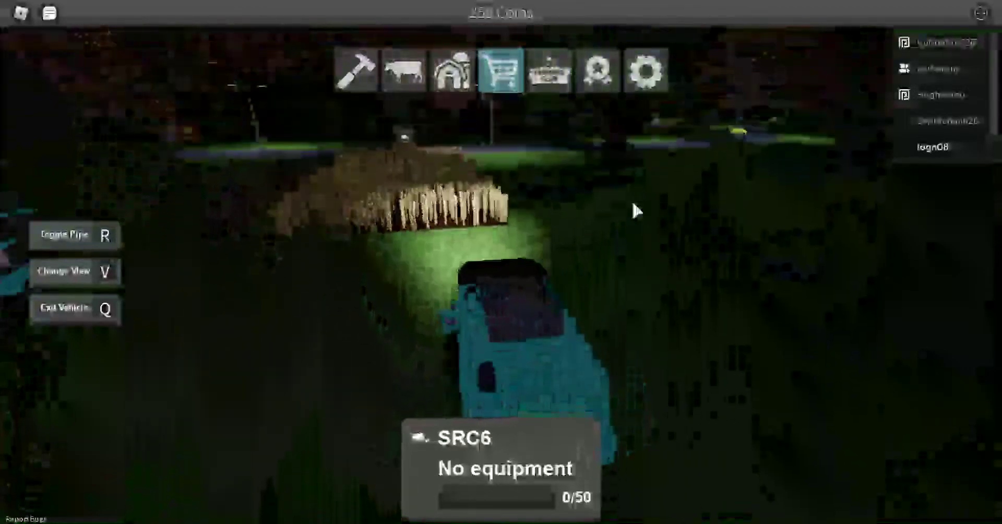
key(w)
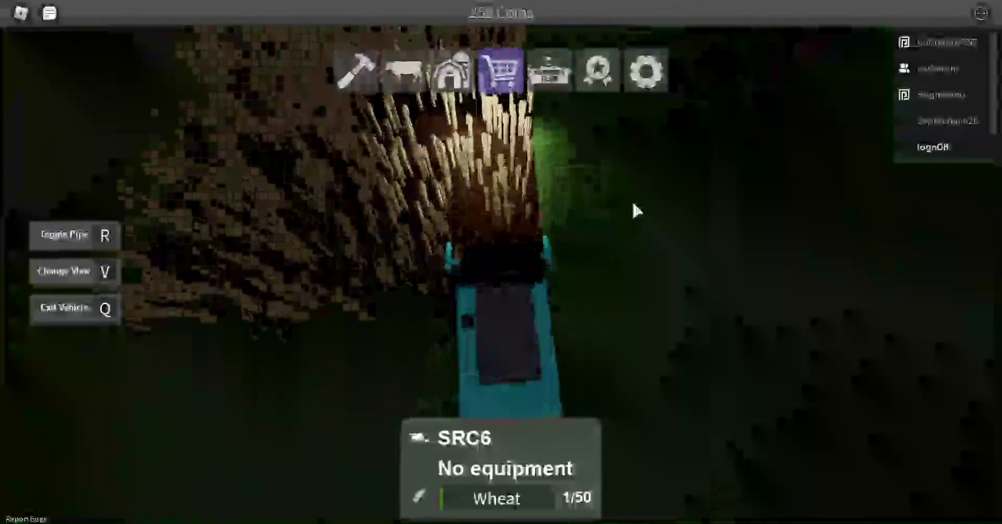
- Harvest the first wheat strips, looping out onto the road and back in
key(w)
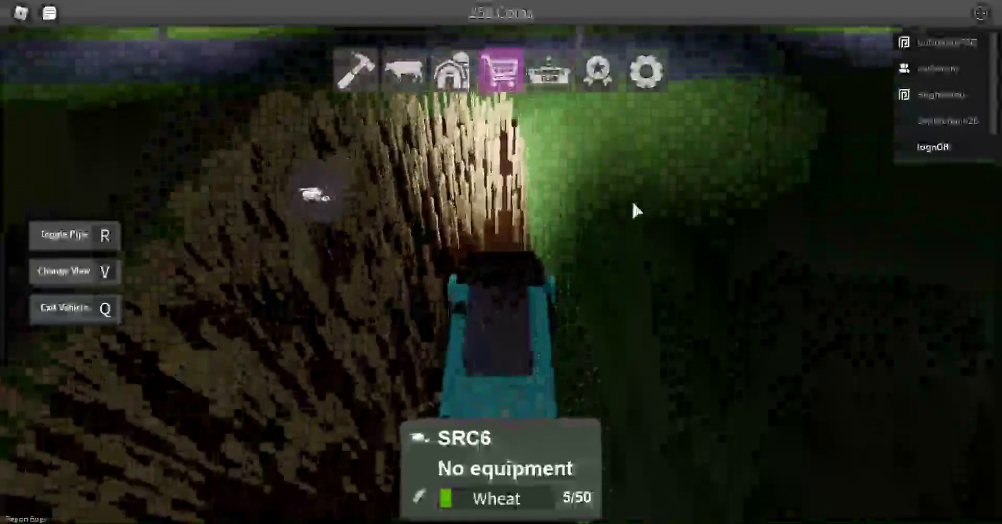
key(w)
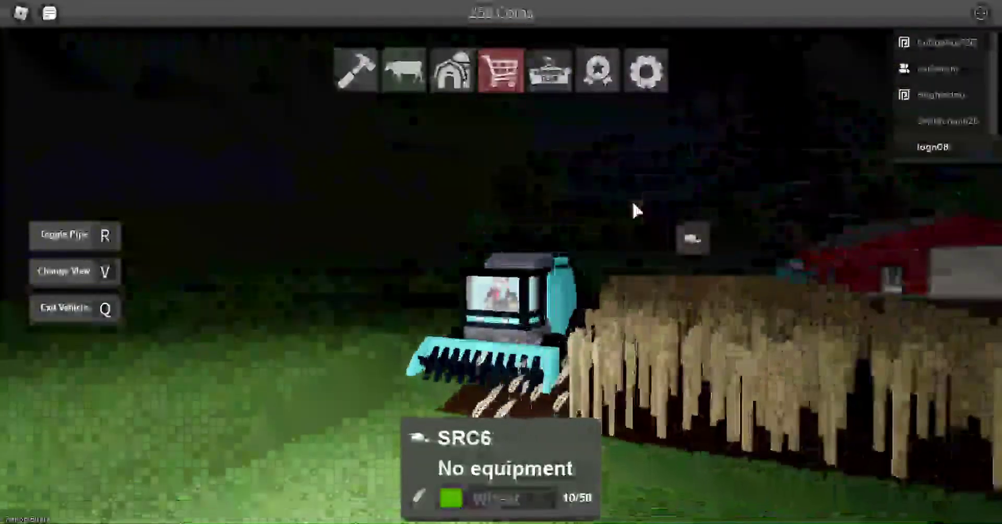
key(w)
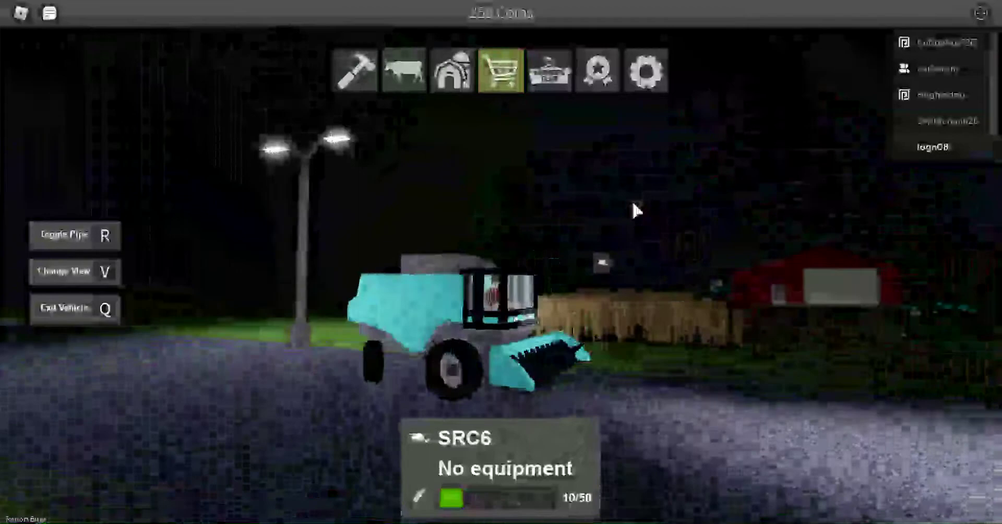
key(w)
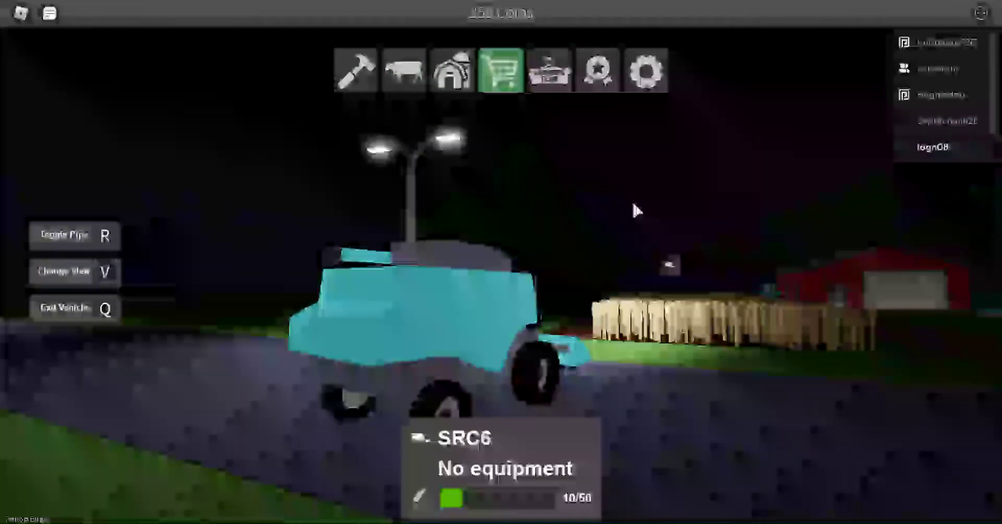
key(w)
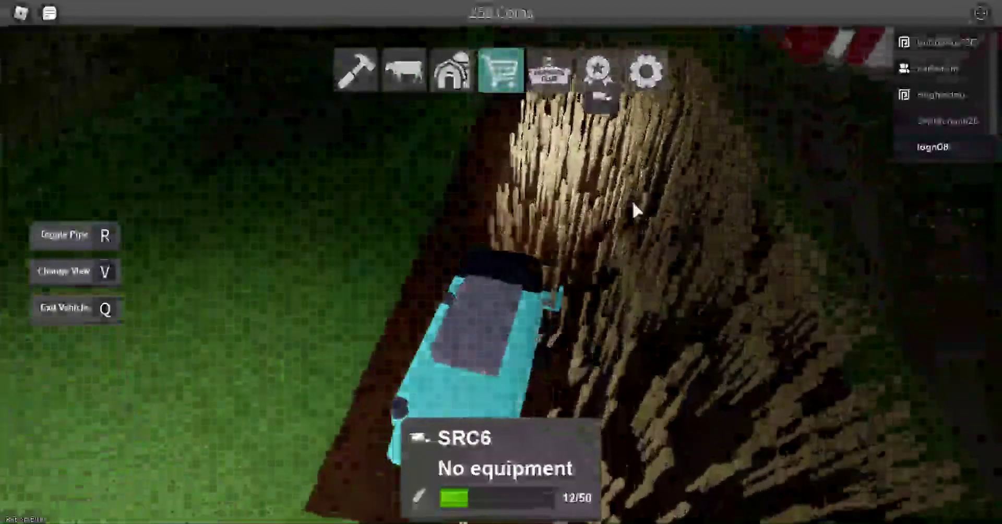
key(w)
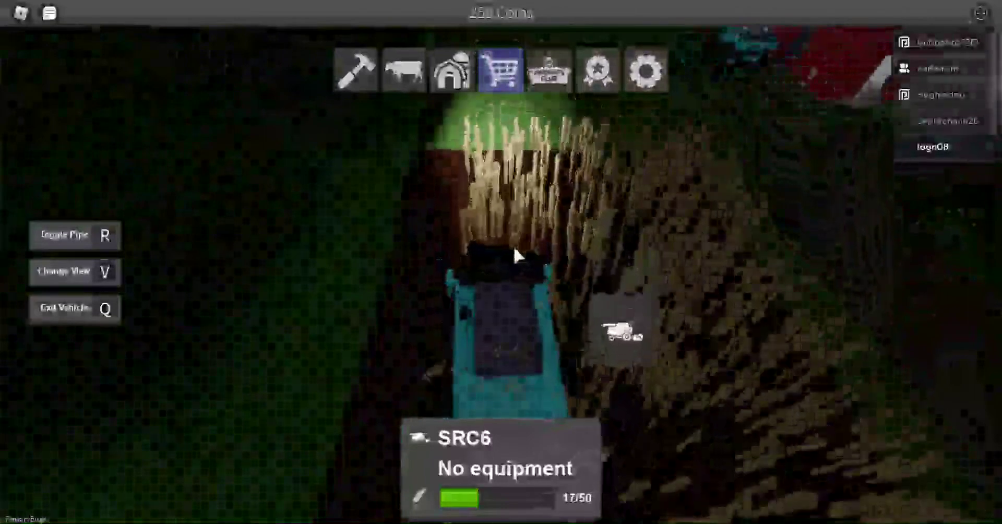
key(w)
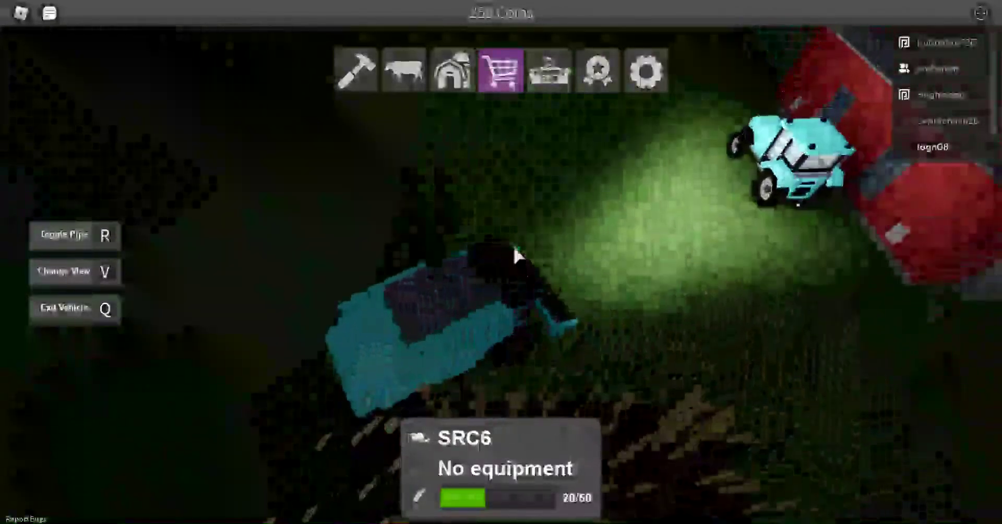
key(w)
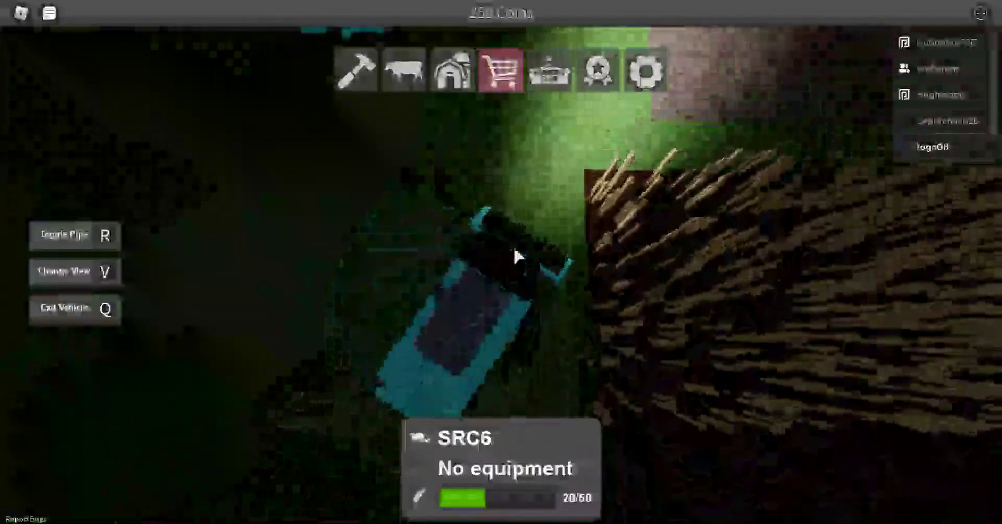
key(w)
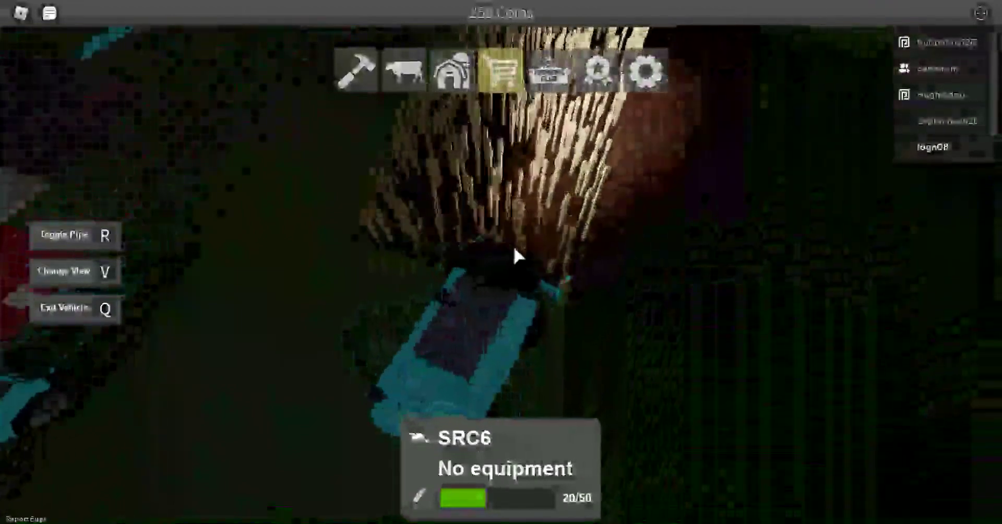
key(w)
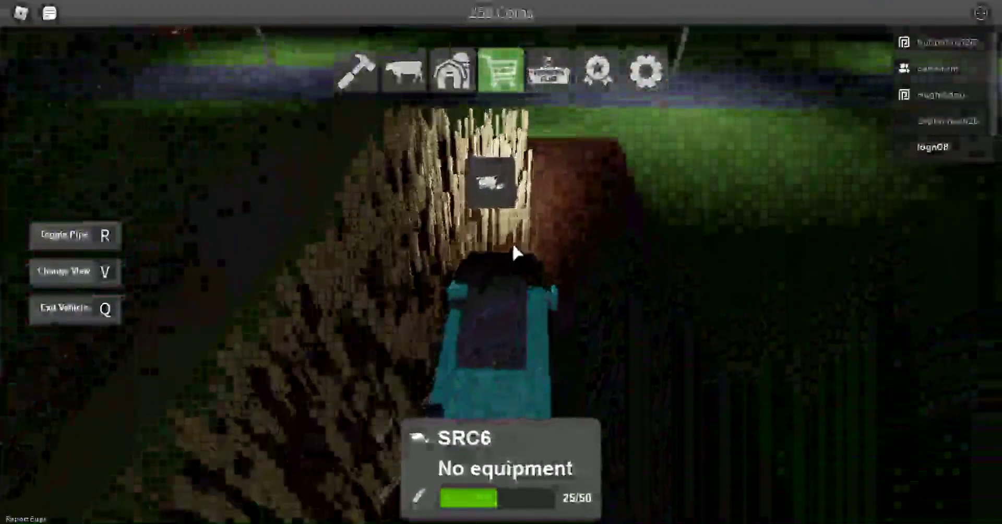
- Harvest the remaining wheat rows until the SRC6 tank reads 50/50
key(w)
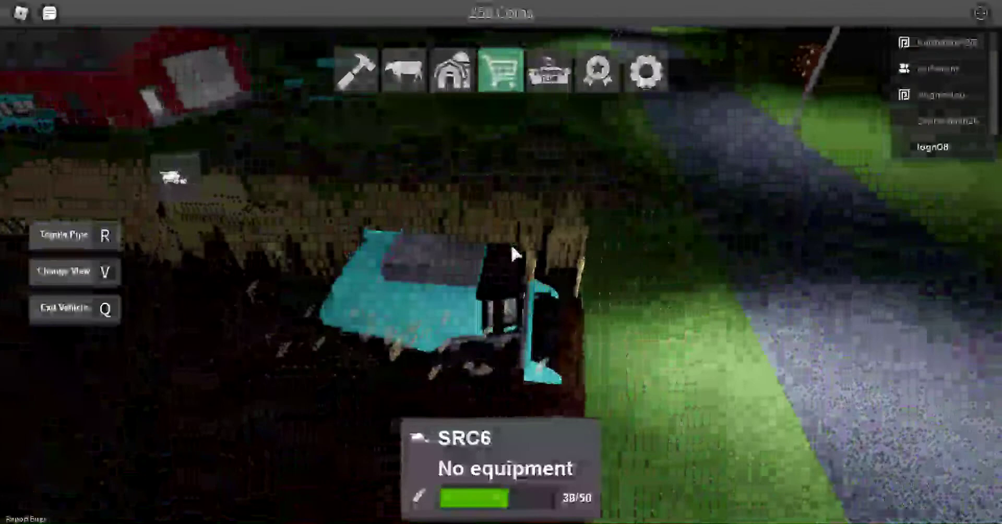
key(w)
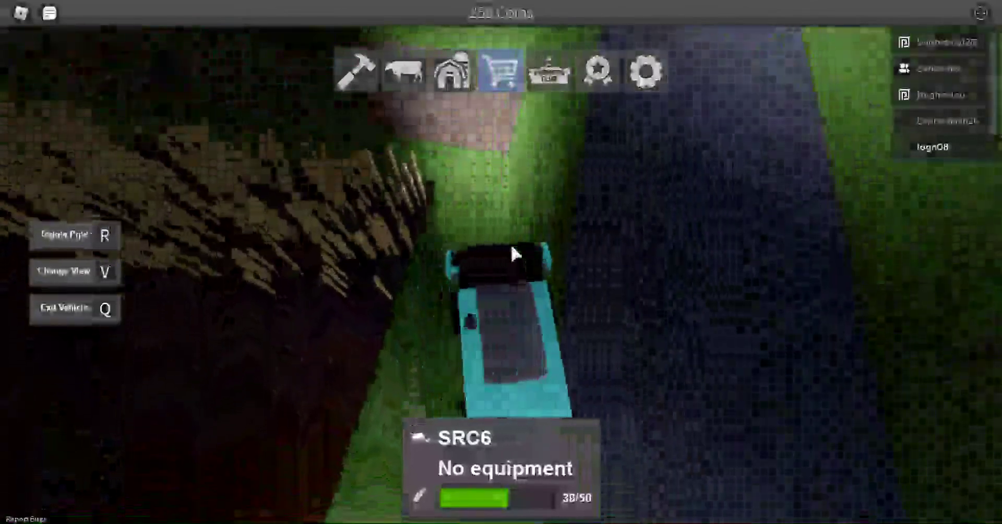
key(w)
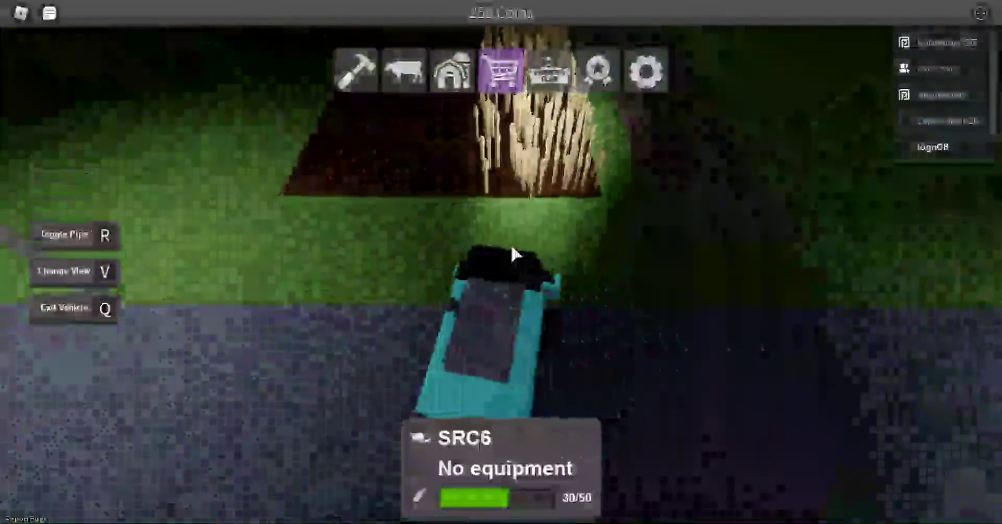
key(w)
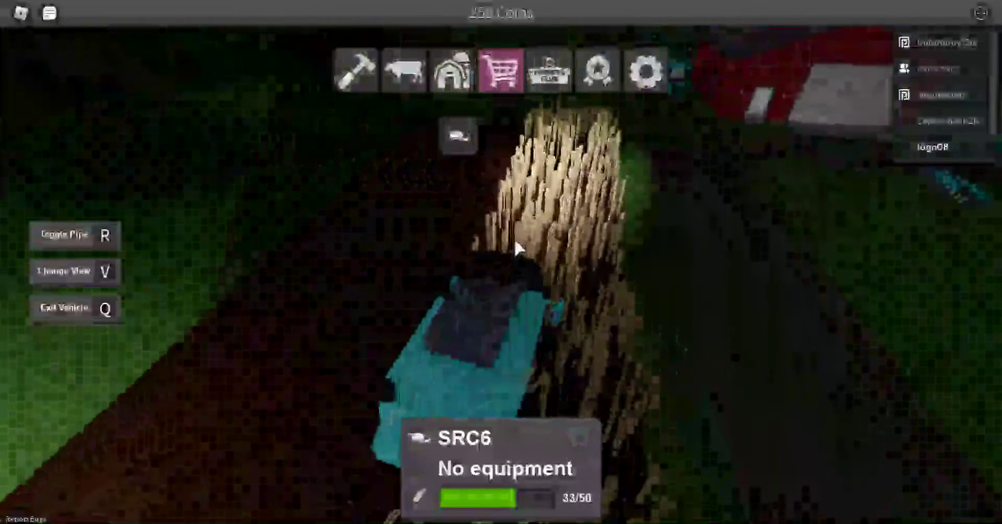
key(w)
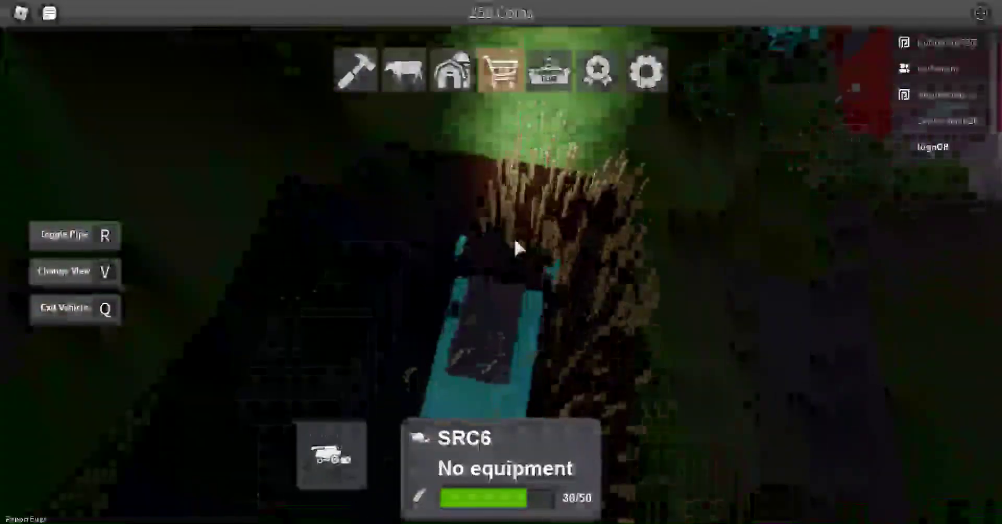
key(w)
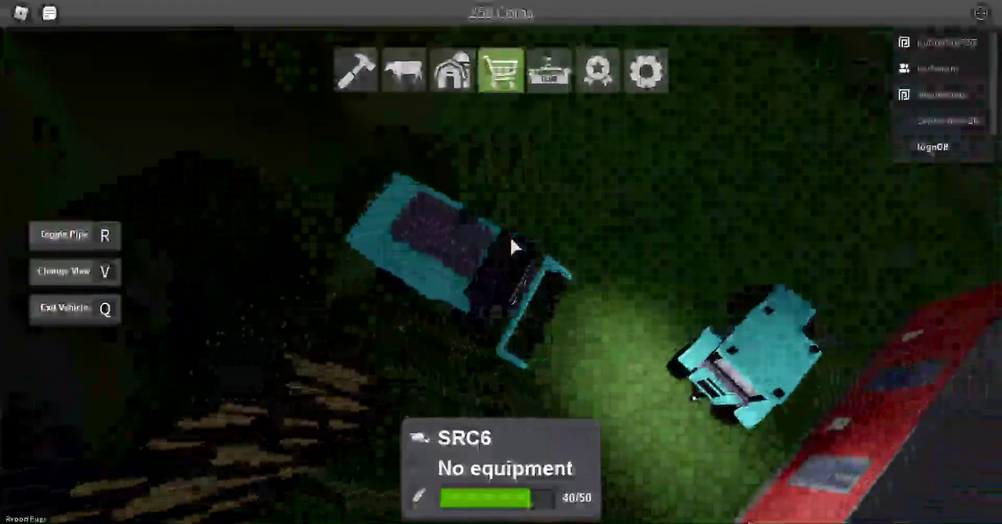
key(w)
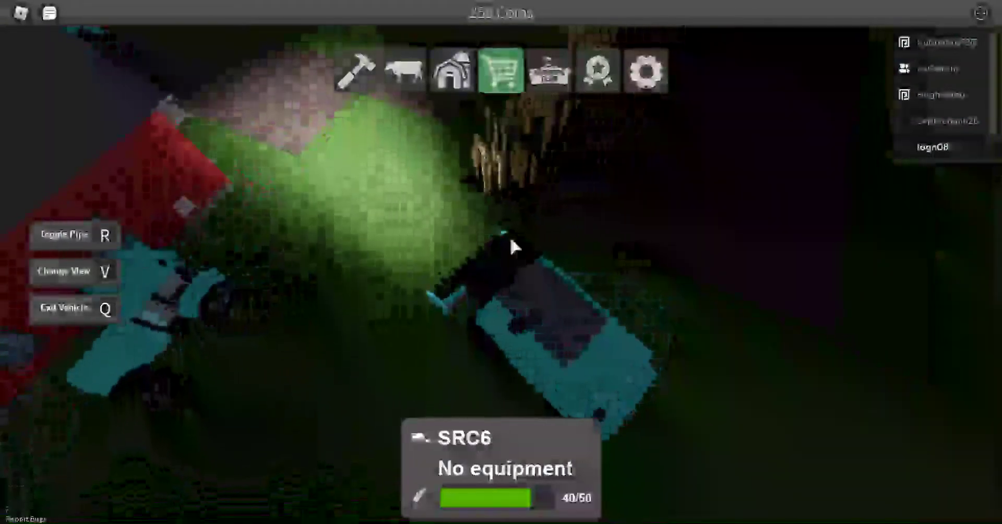
key(w)
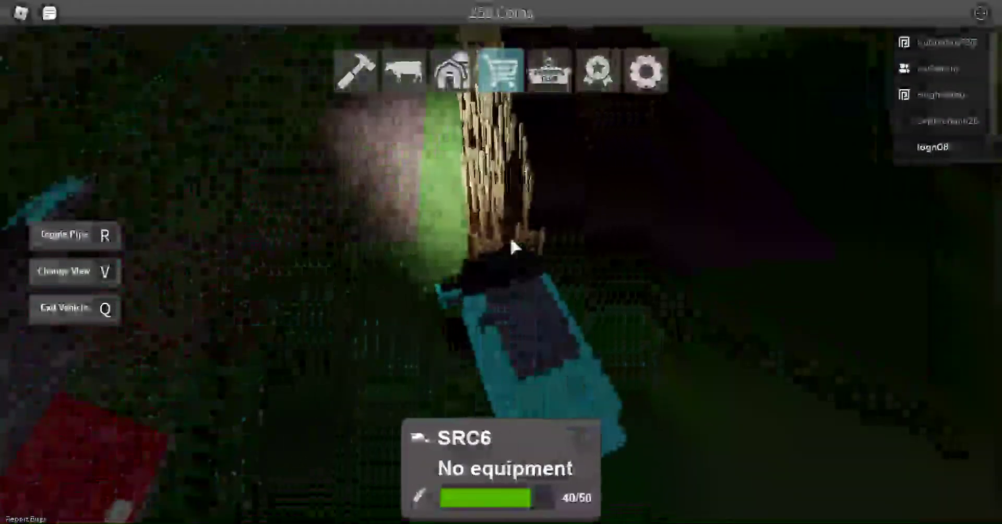
key(w)
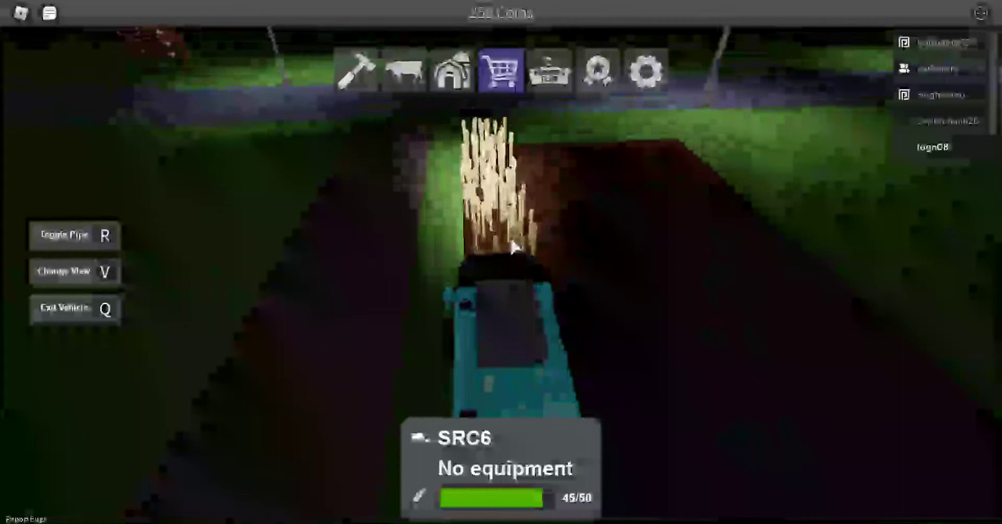
key(w)
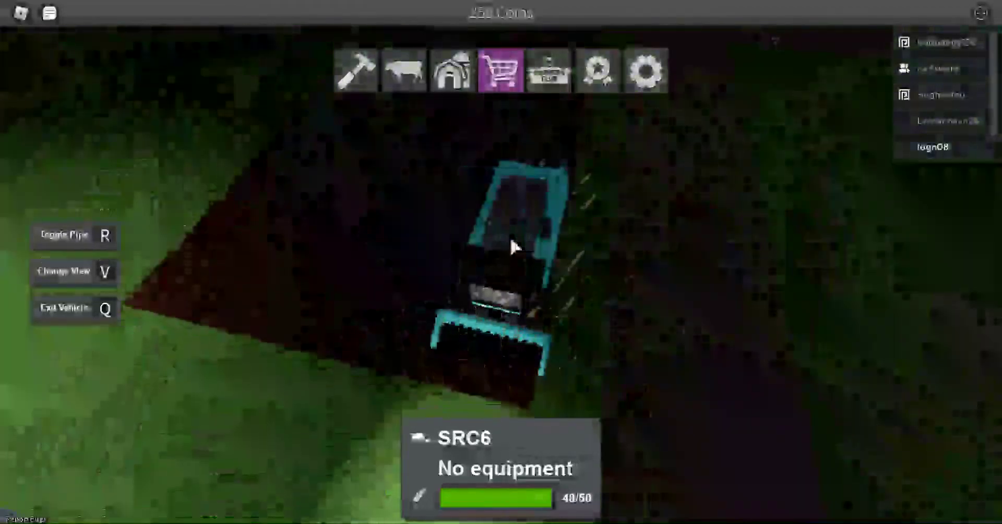
key(w)
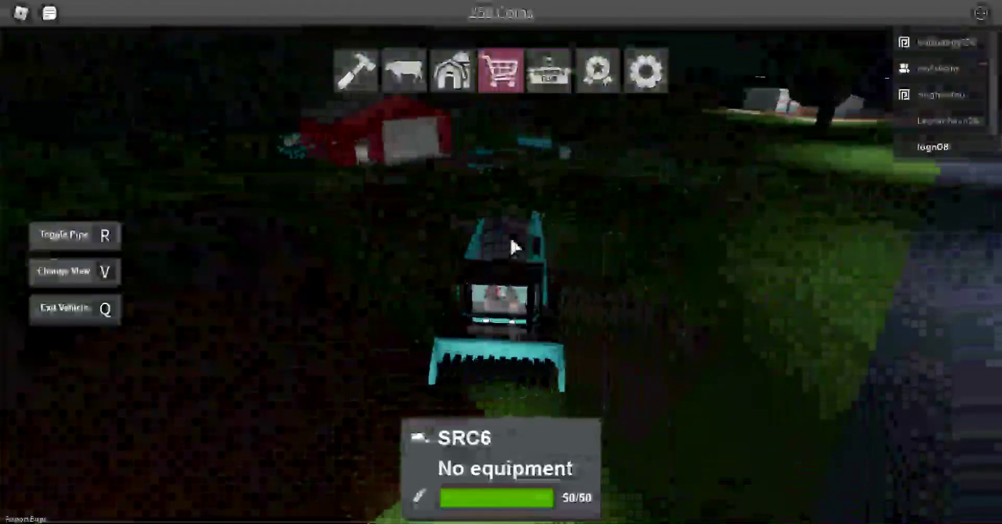
- Unload the full SRC6 at the barn hopper to 0/50 and step out beside the red barn
key(w)
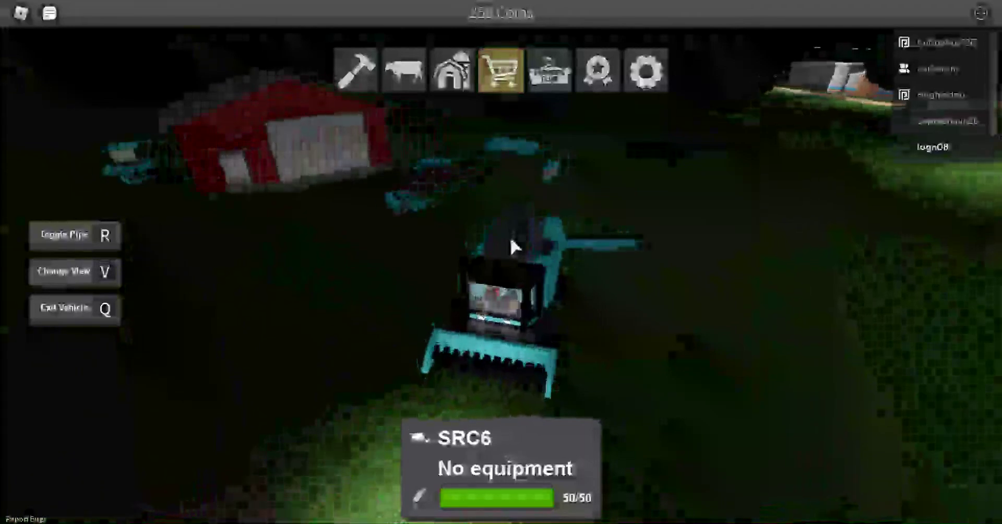
key(w)
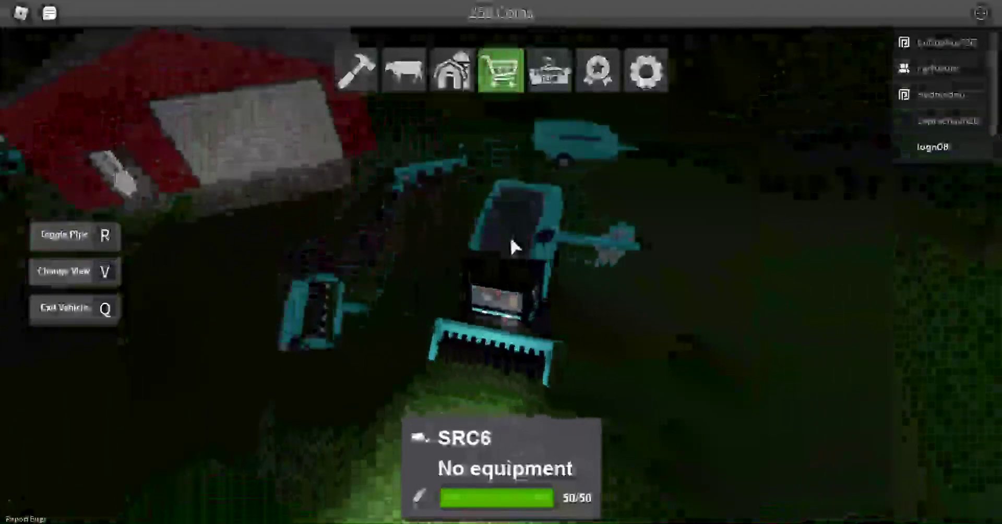
key(w)
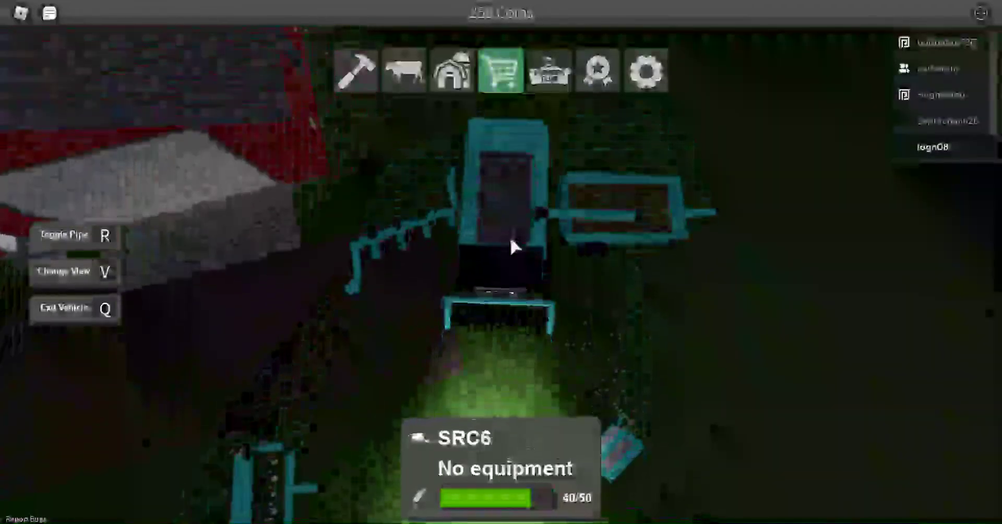
key(v)
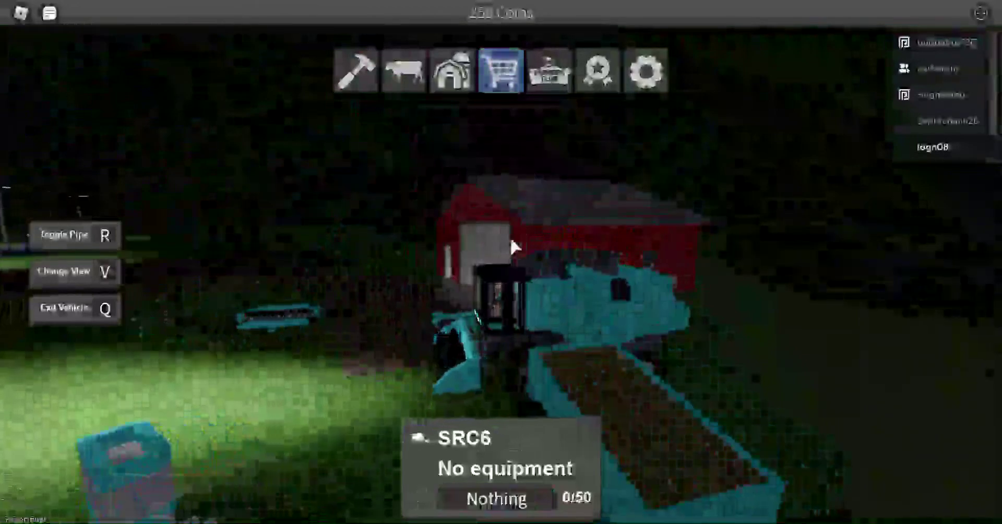
key(w)
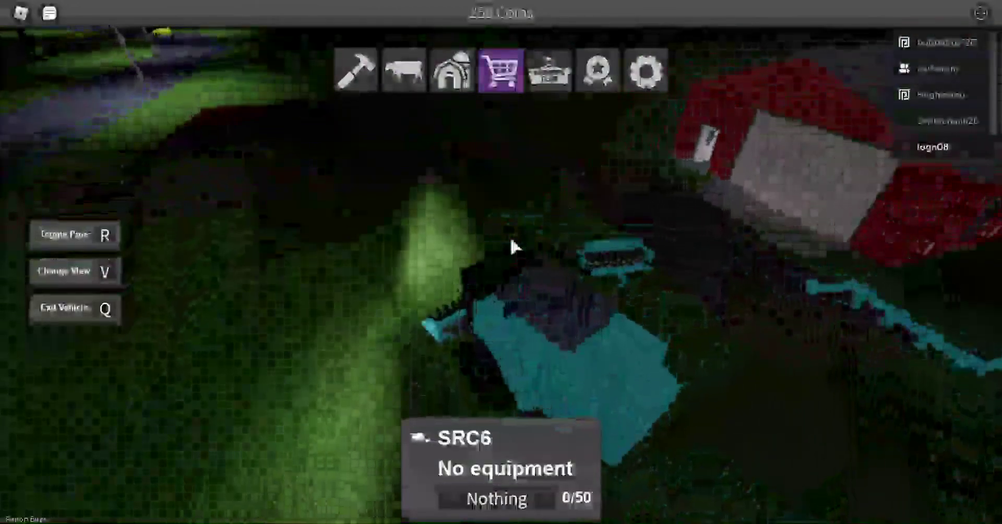
key(q)
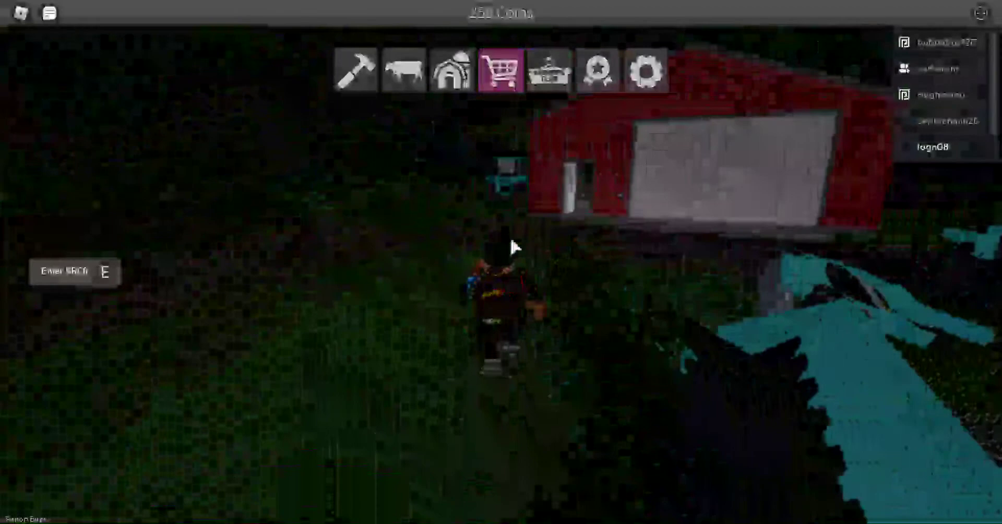
- Walk to the ZM80, board it, and reverse to hitch the 50/50 wheat trailer
key(w)
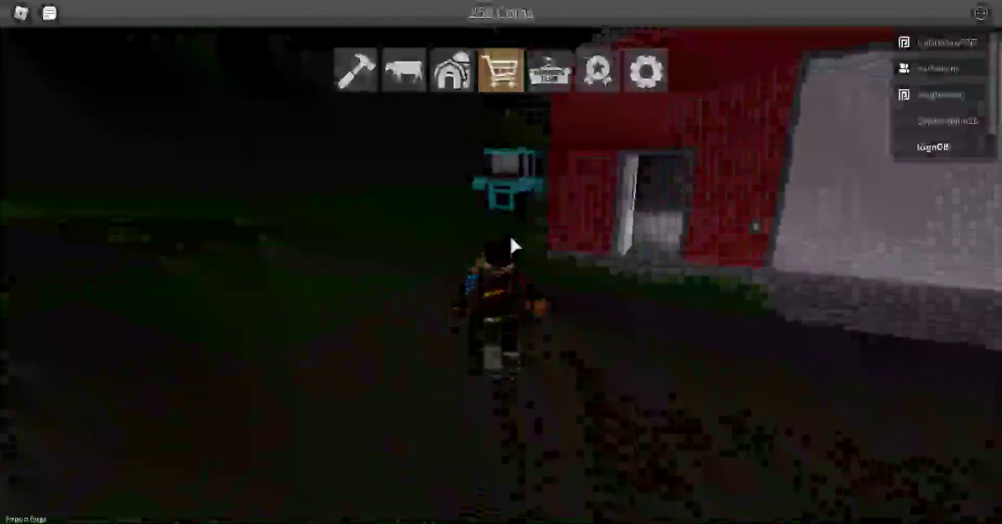
key(w)
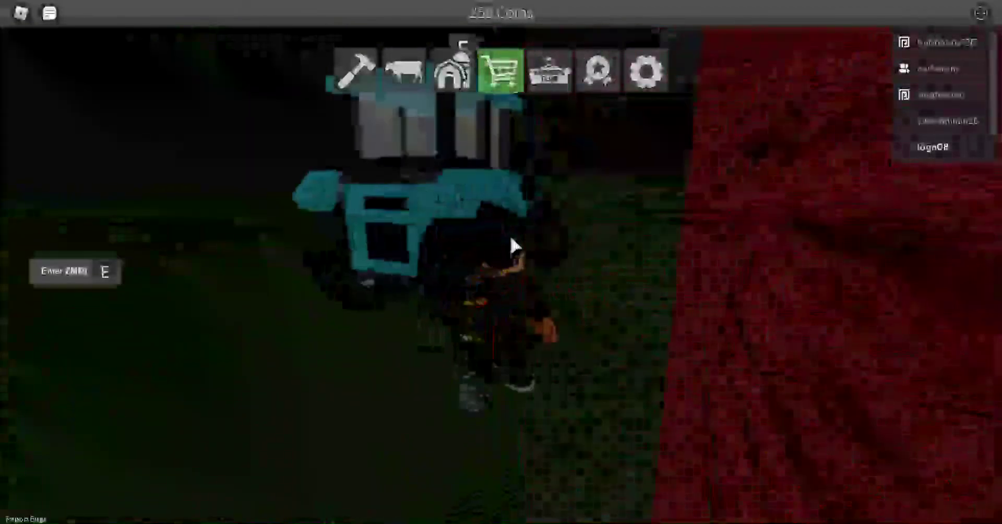
key(e)
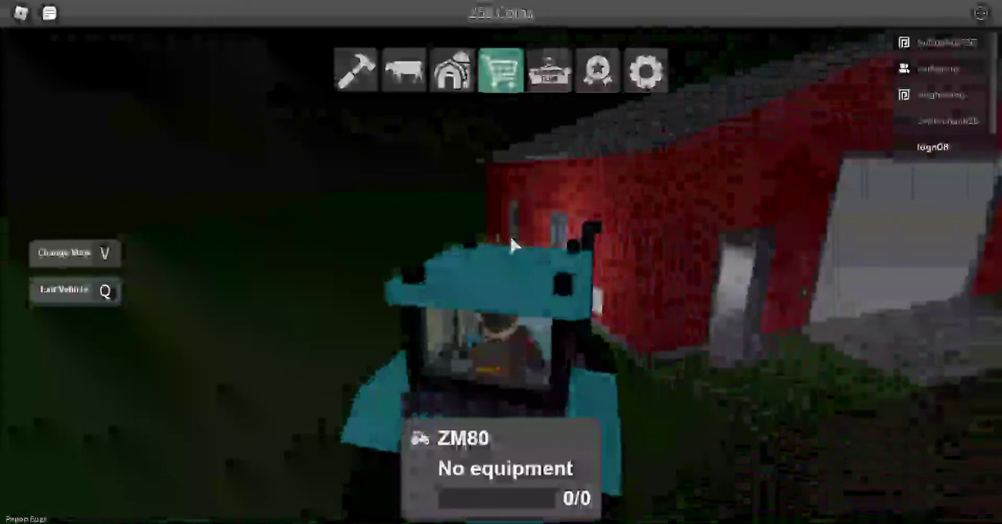
key(w)
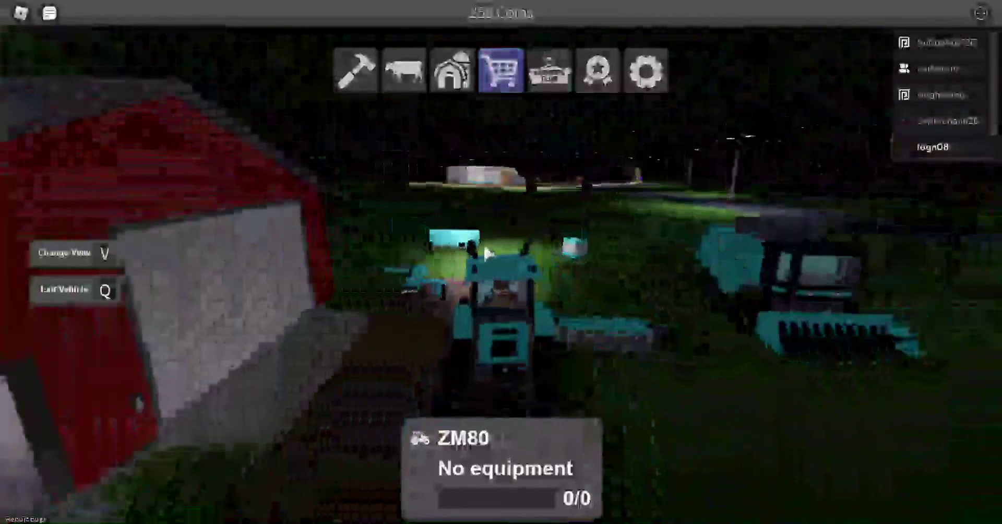
drag(510, 243, 582, 207)
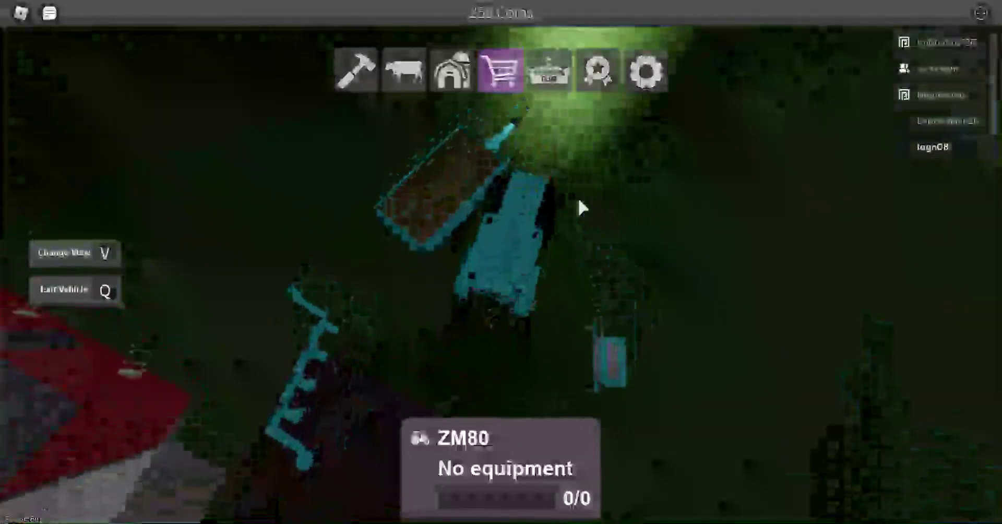
key(w)
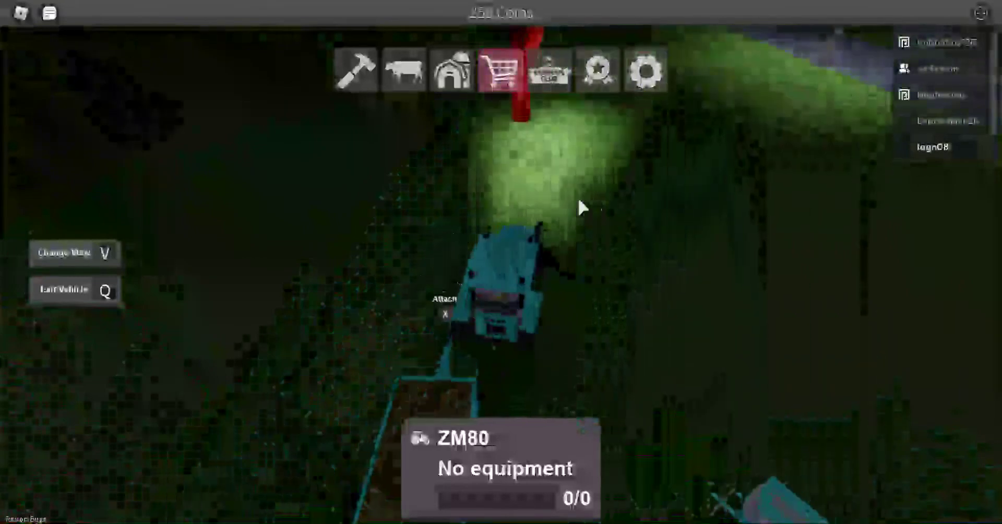
key(x)
- Drive the tractor and full trailer along the road past the yellow tractor and road sign
key(w)
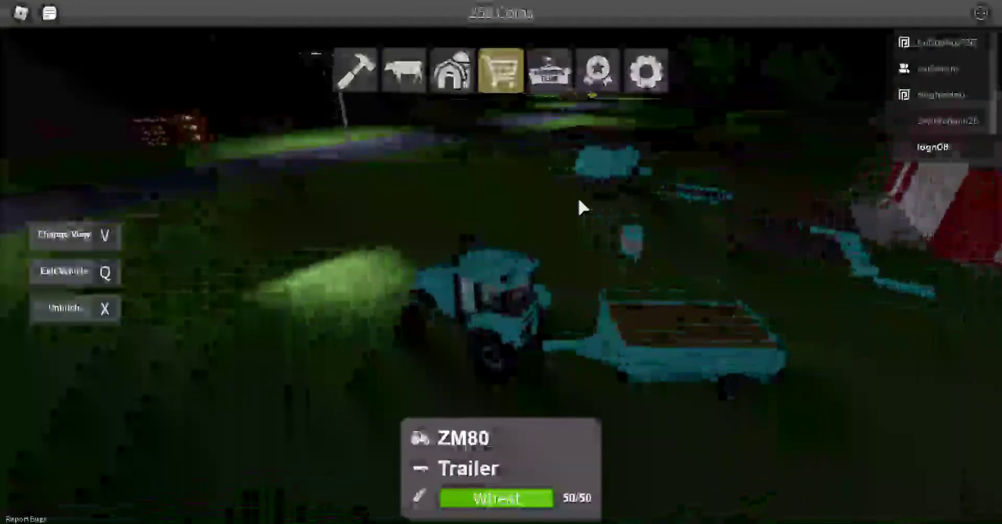
key(w)
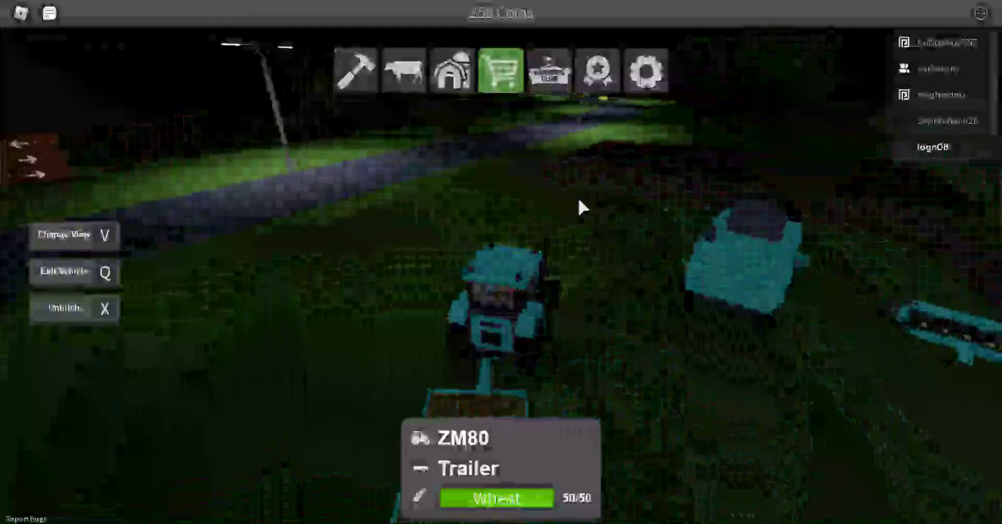
key(w)
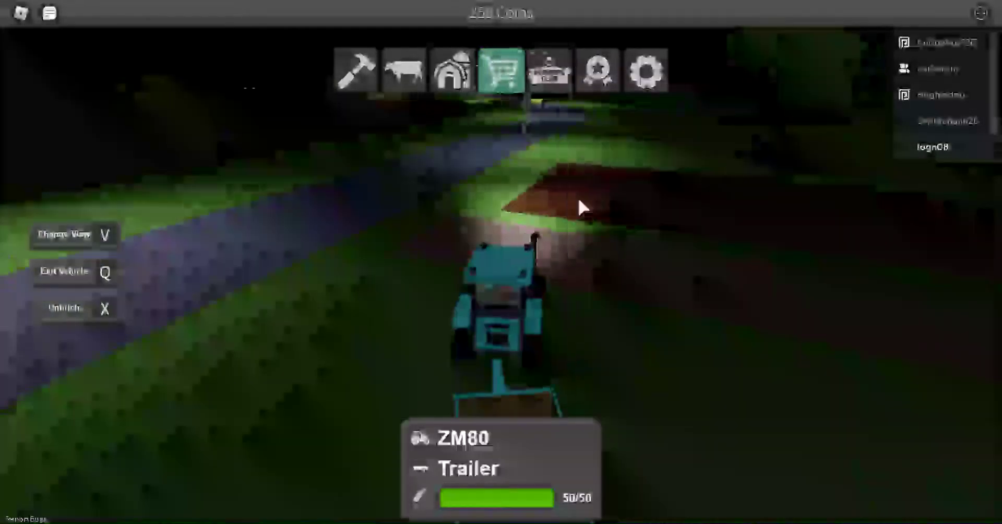
key(w)
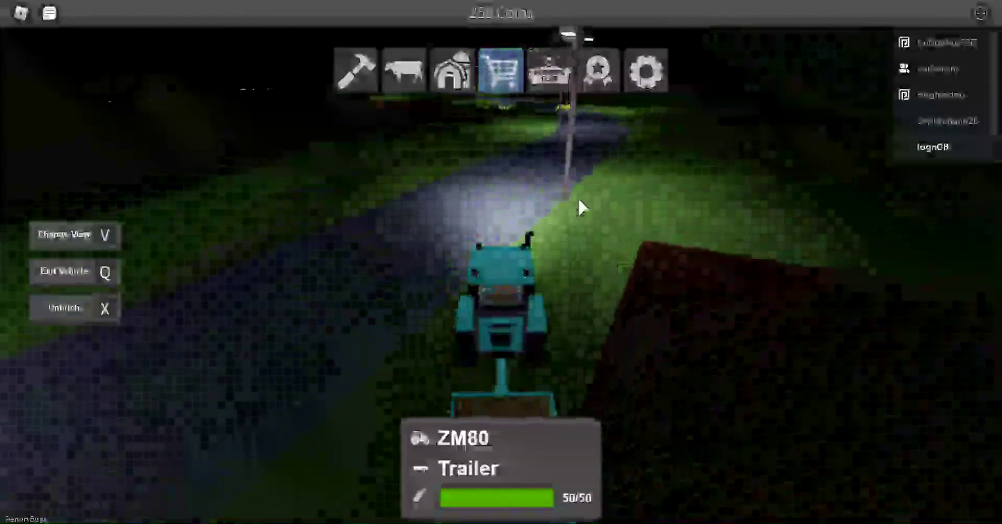
key(w)
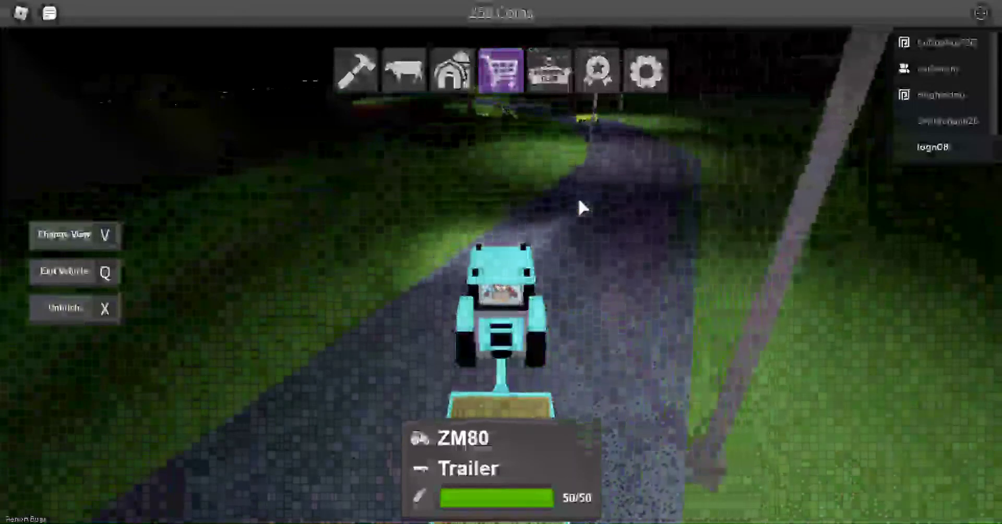
key(w)
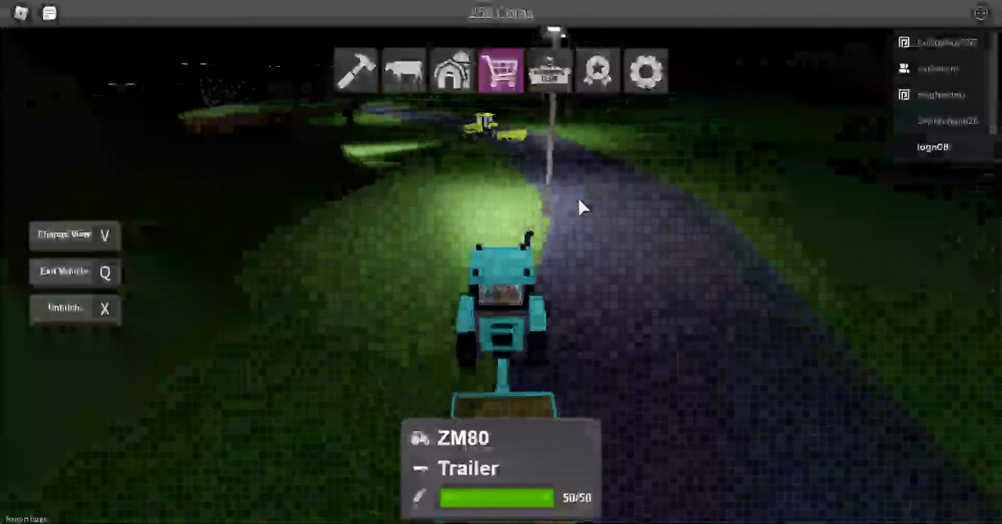
key(w)
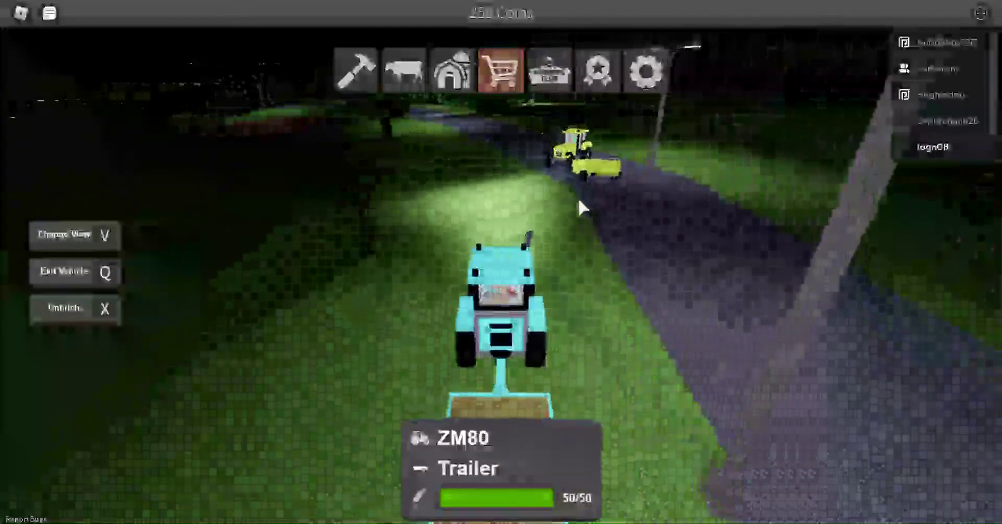
key(w)
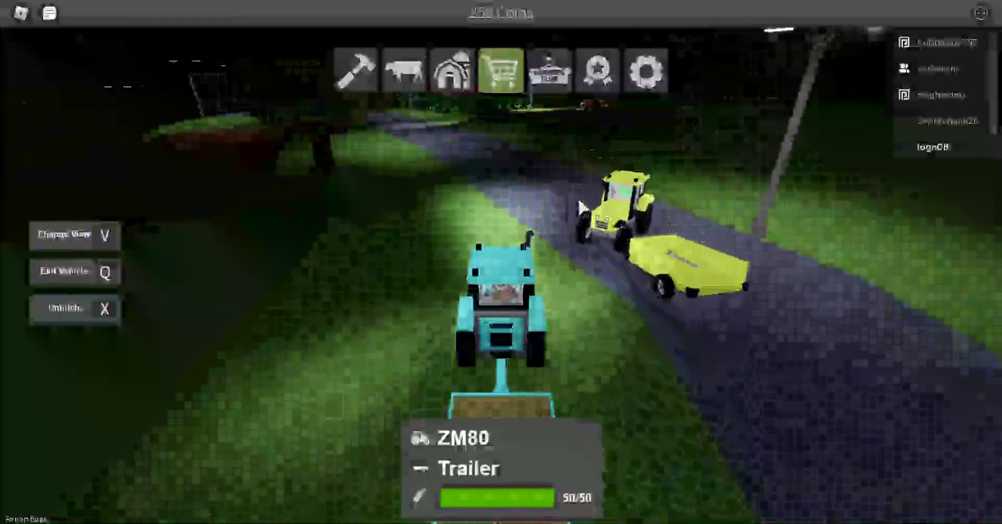
key(w)
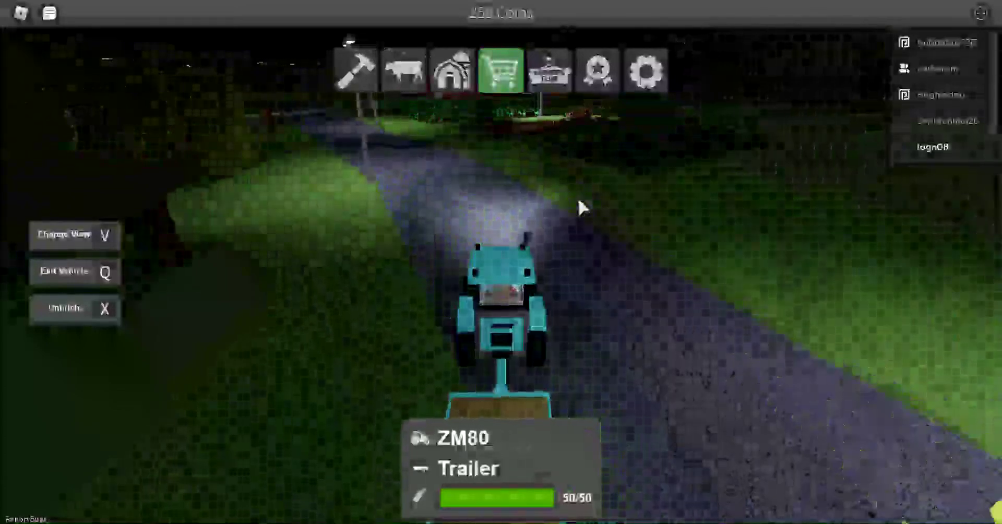
key(w)
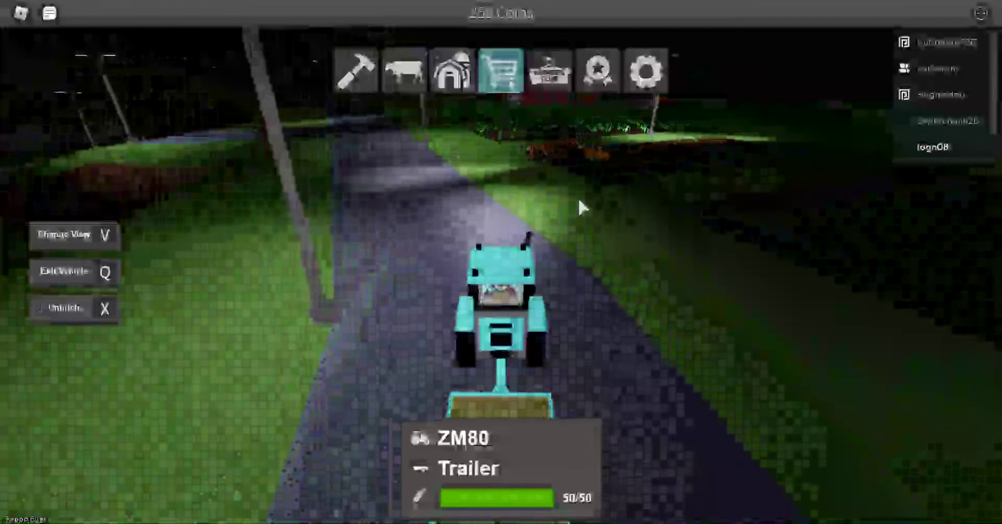
key(w)
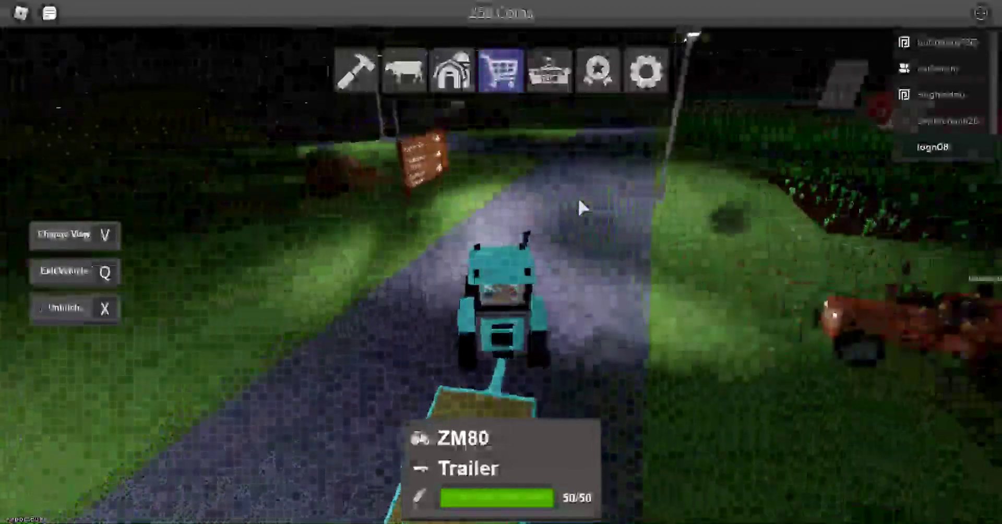
key(w)
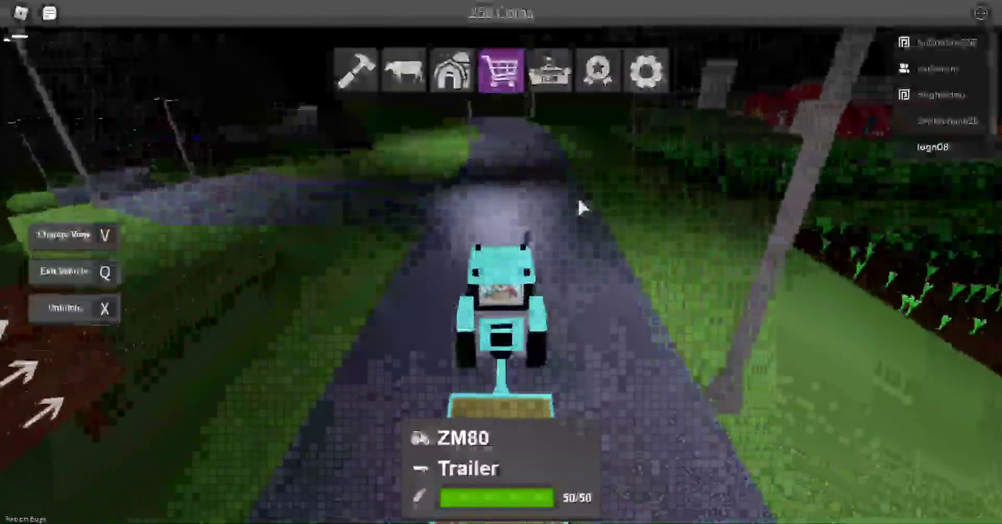
key(w)
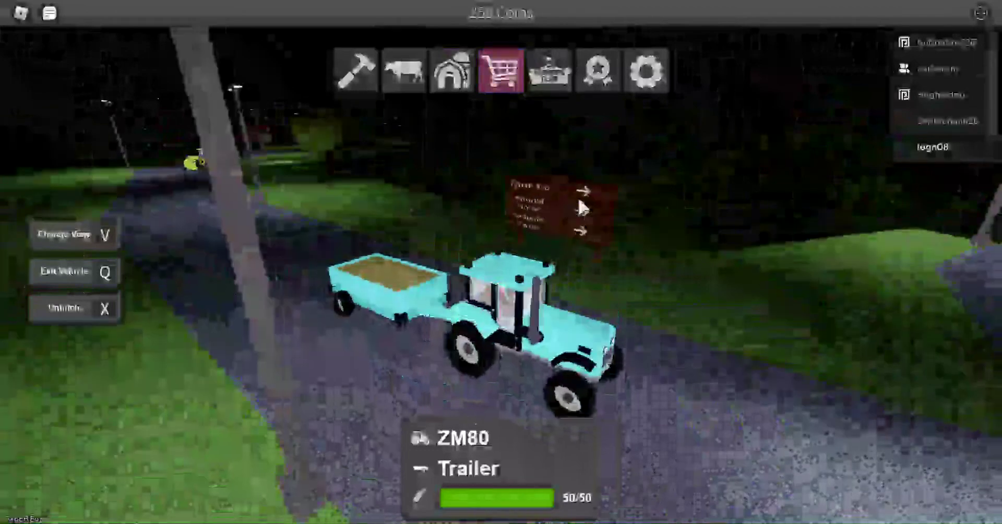
key(w)
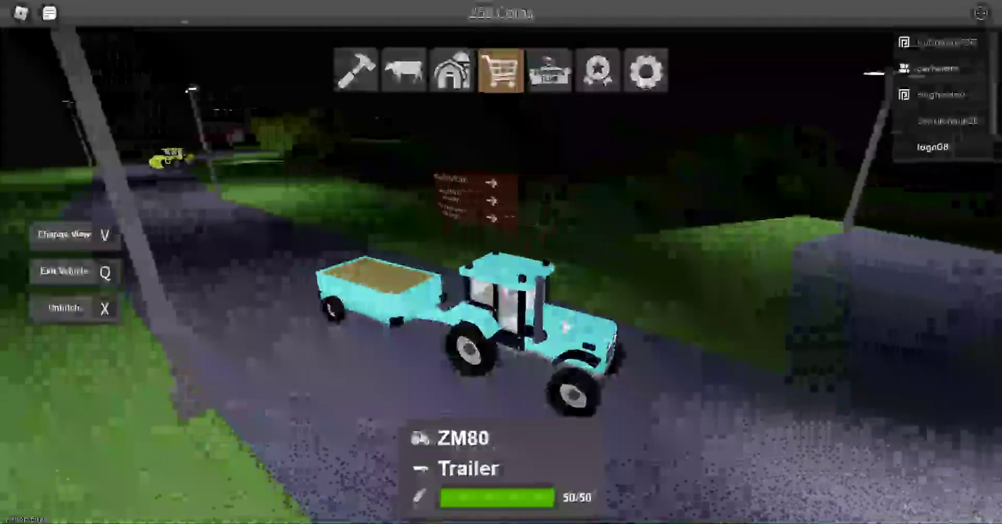
key(w)
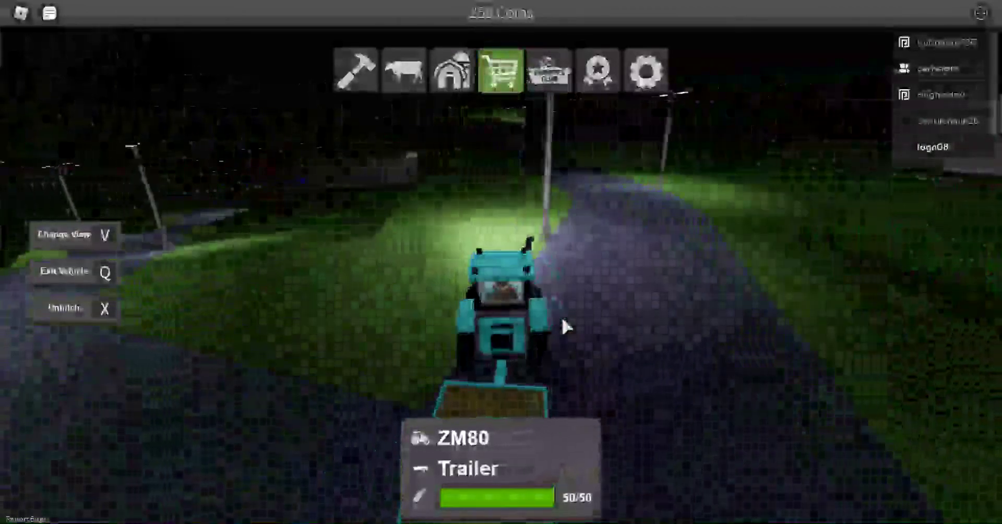
key(w)
- Steer the tractor off the road and turn it and the trailer around on the grass
key(v)
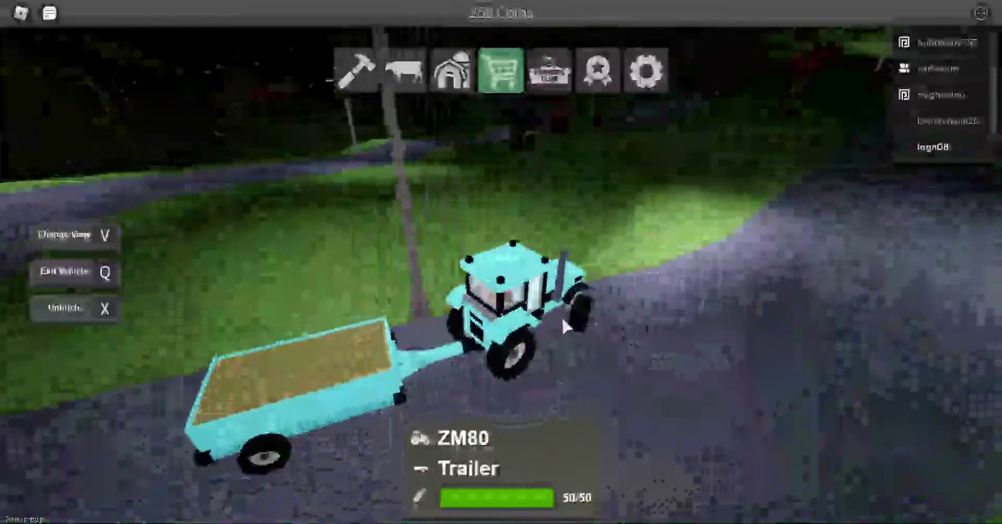
key(v)
key(v)
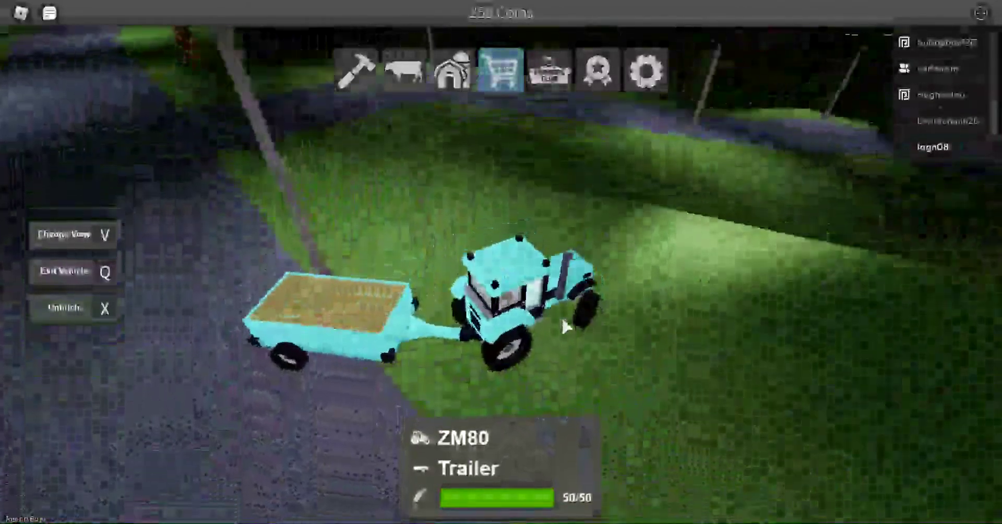
key(w)
key(v)
key(w)
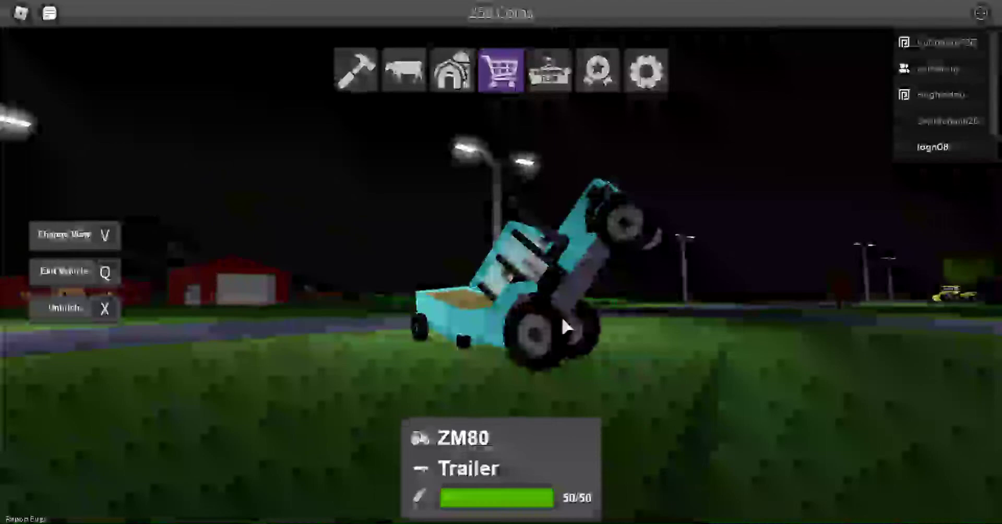
key(v)
key(v)
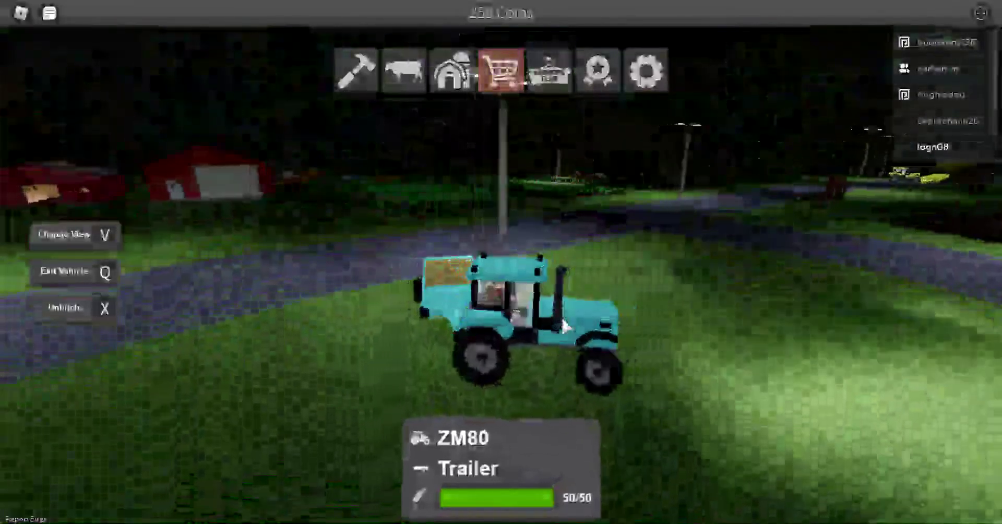
key(v)
key(w)
key(v)
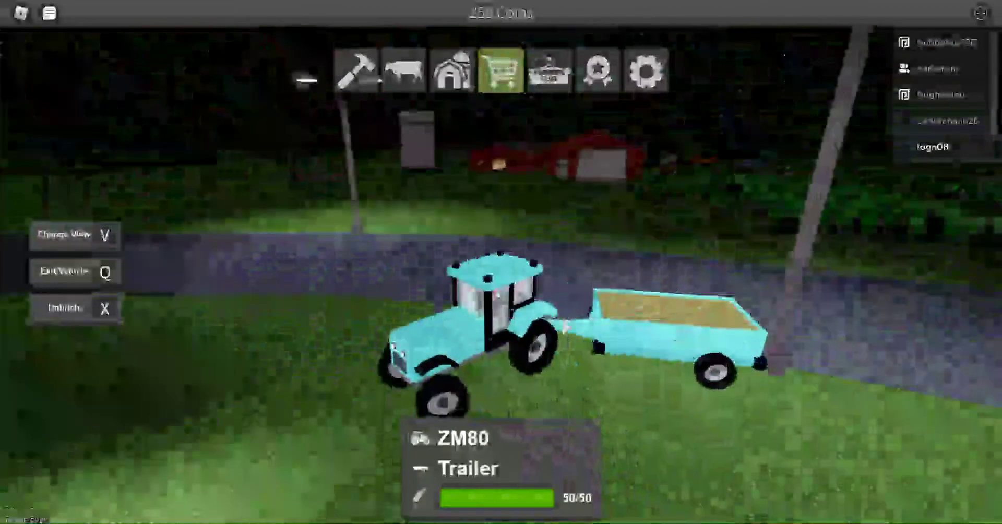
key(w)
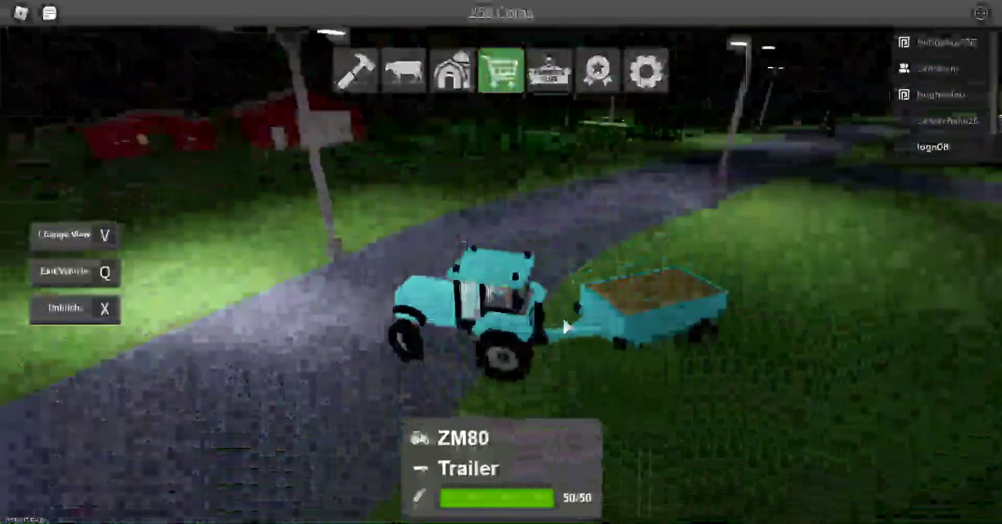
- Return to the road and follow the right bend past the Farm sign toward the shop
key(w)
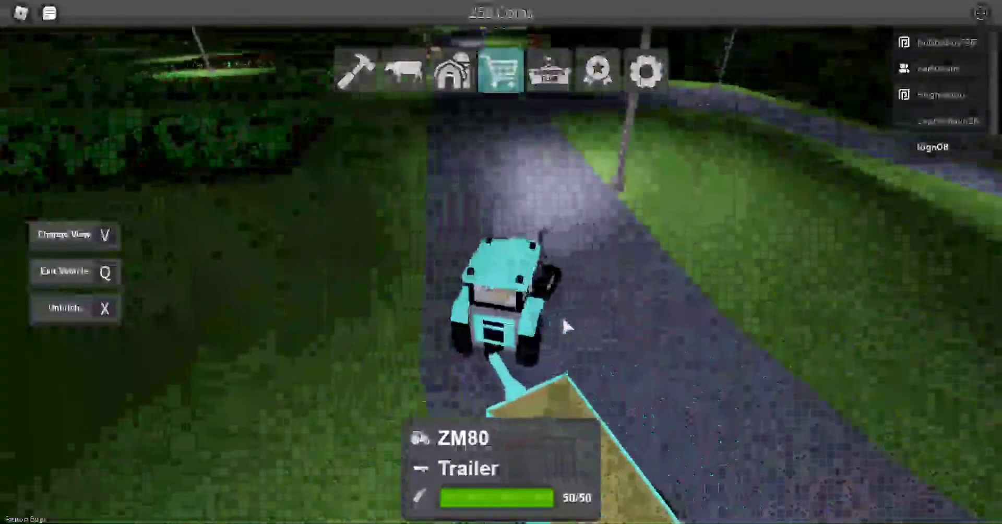
key(w)
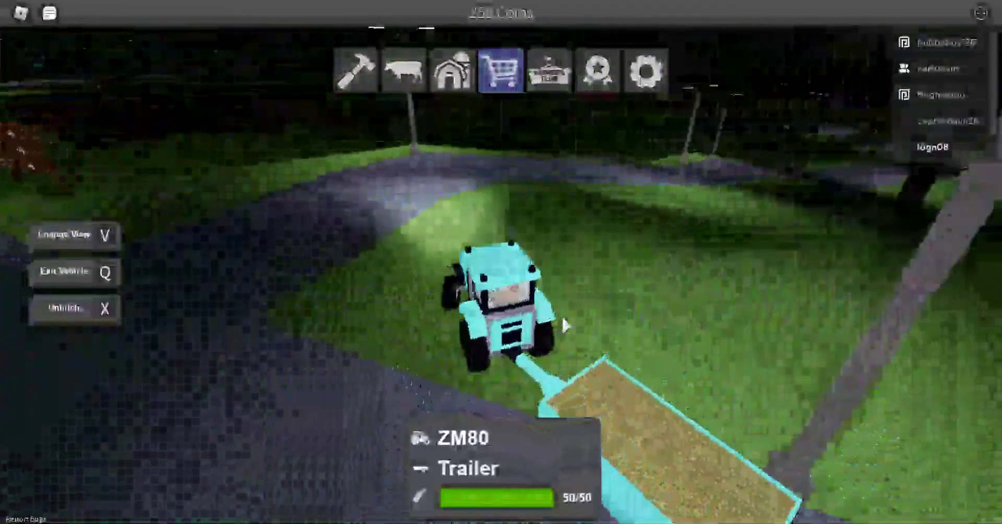
key(w)
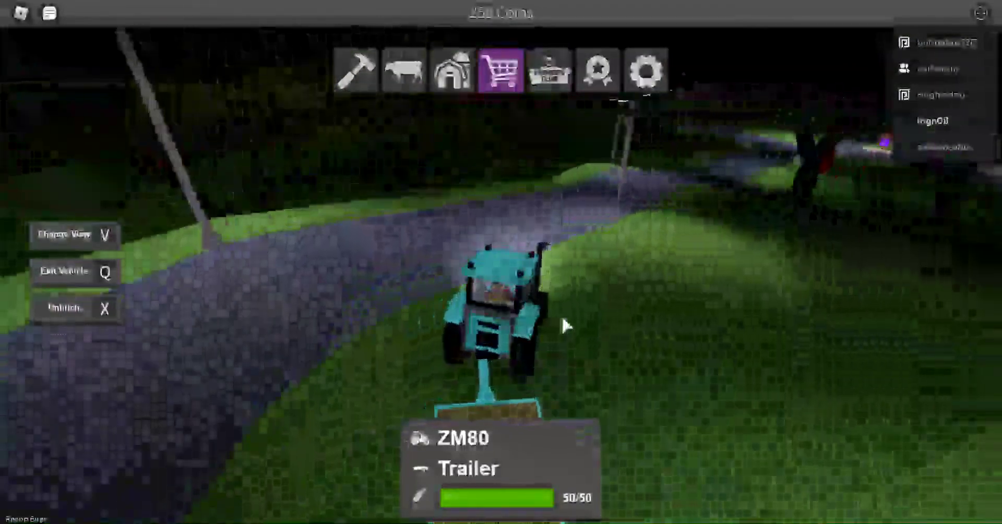
key(w)
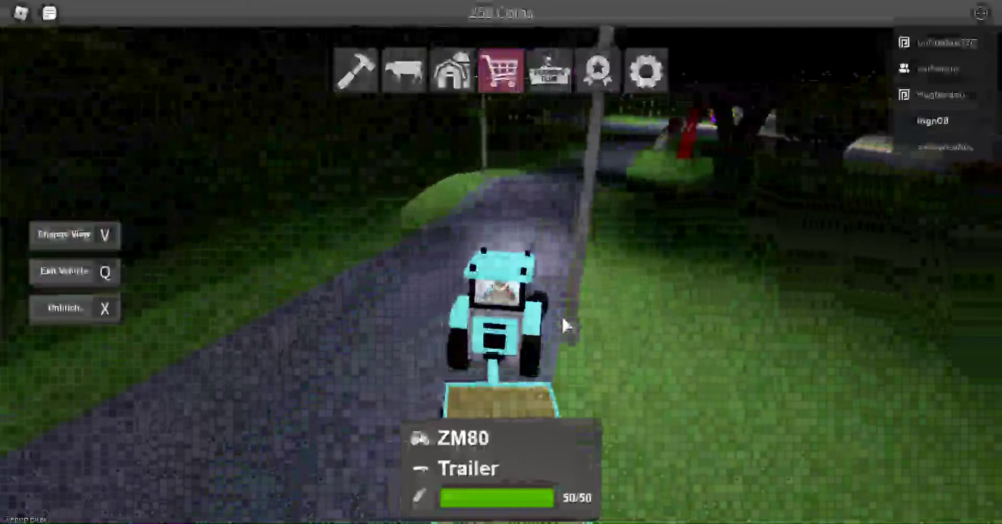
key(w)
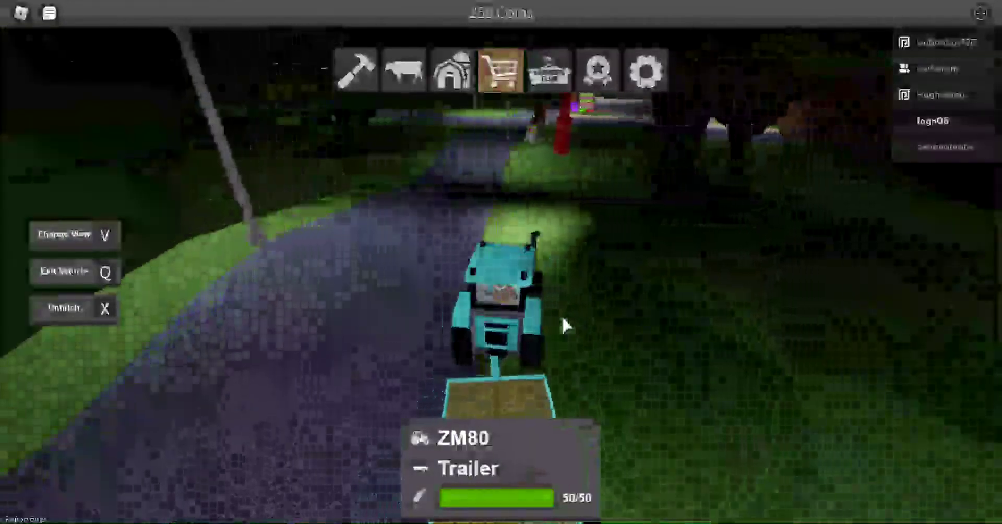
key(w)
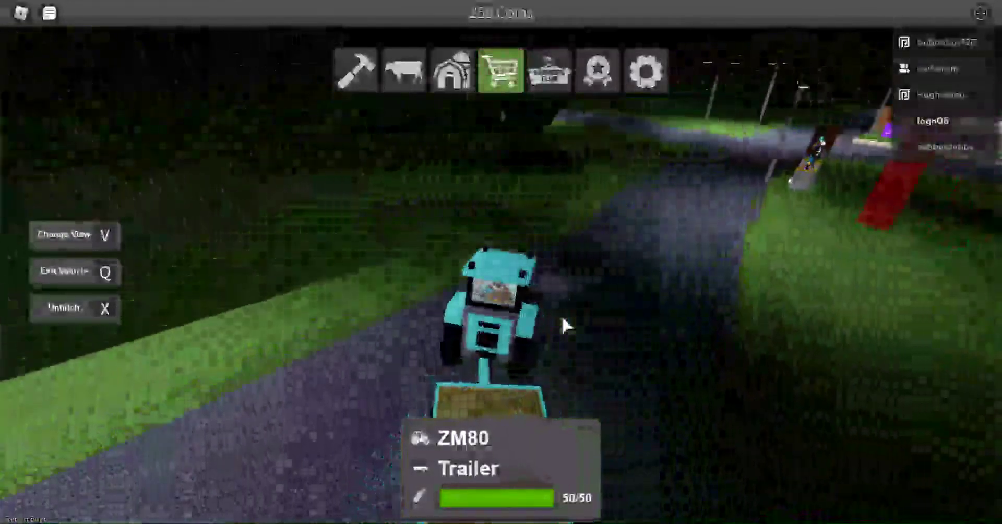
key(w)
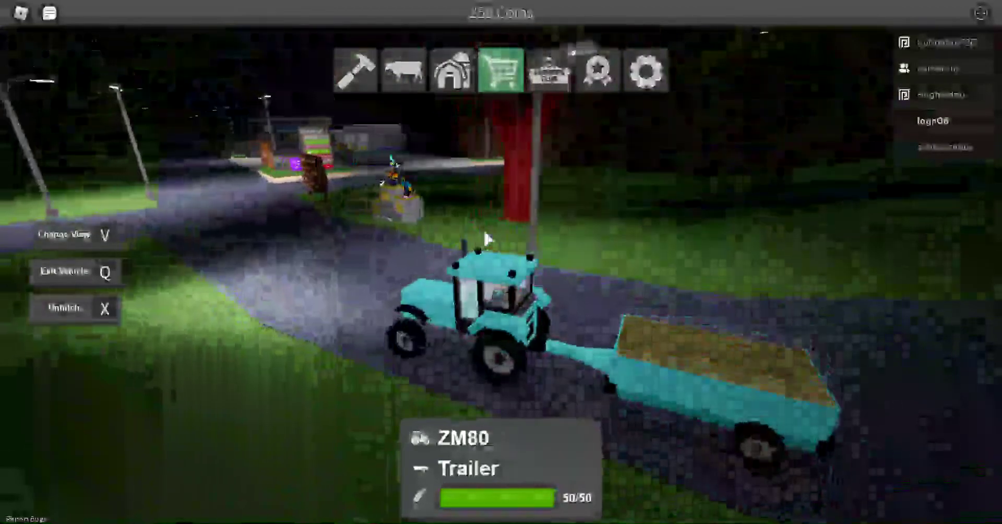
key(w)
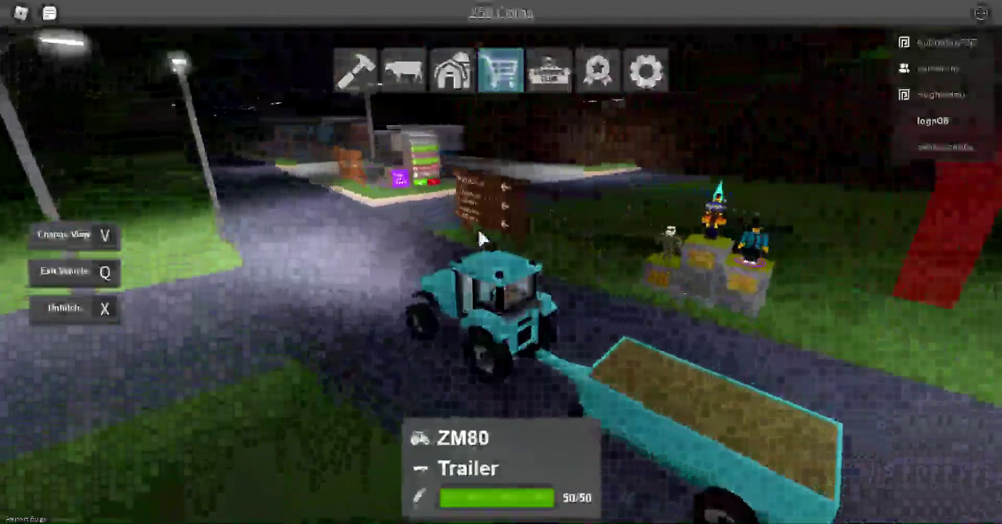
key(w)
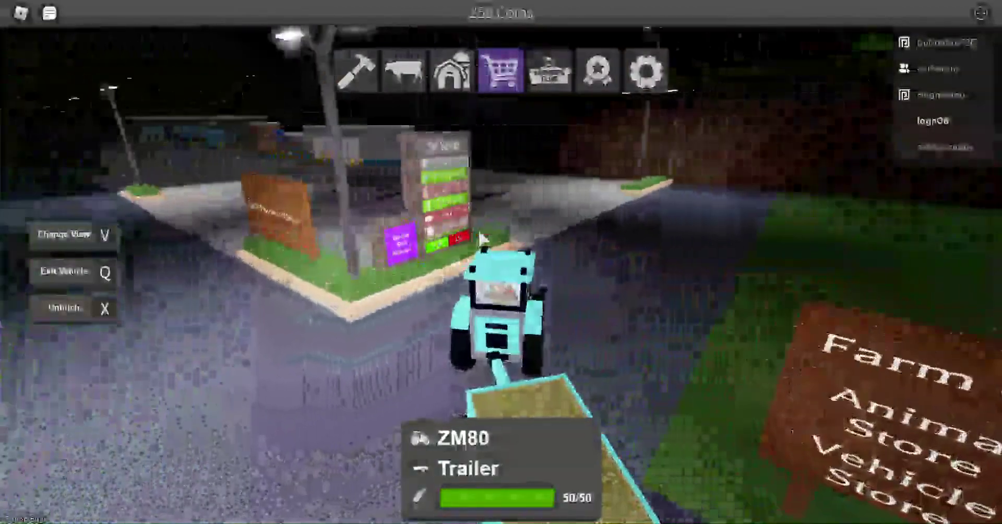
- Drive the trailer across the selling pad, selling the wheat for +30 coins and leaving 0/50
key(w)
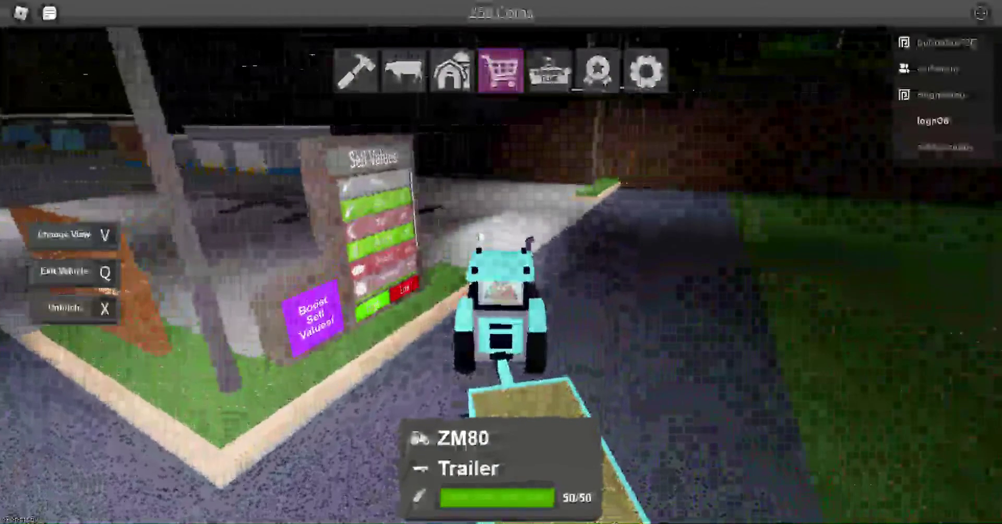
mouse_move(477, 226)
mouse_down()
mouse_move(396, 157)
mouse_move(613, 245)
mouse_up()
key(slash)
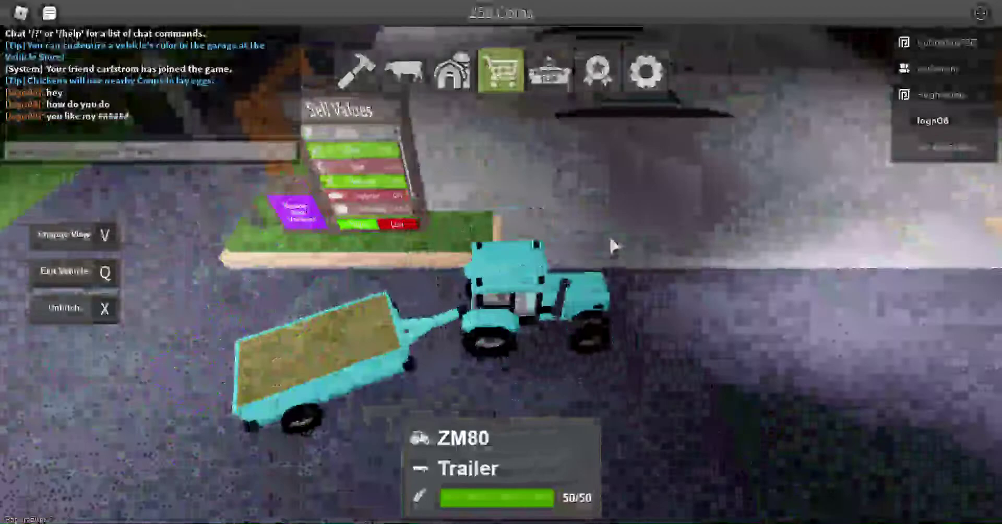
key(w)
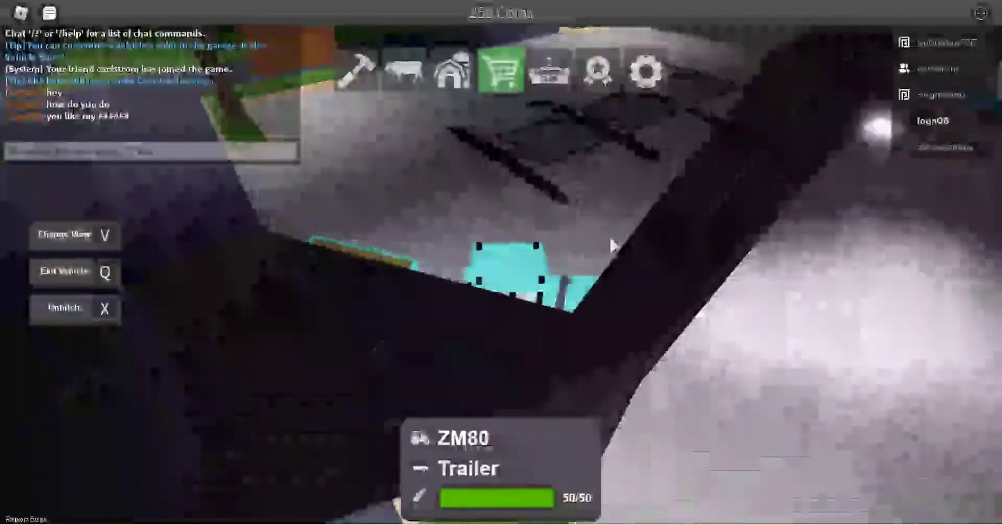
key(w)
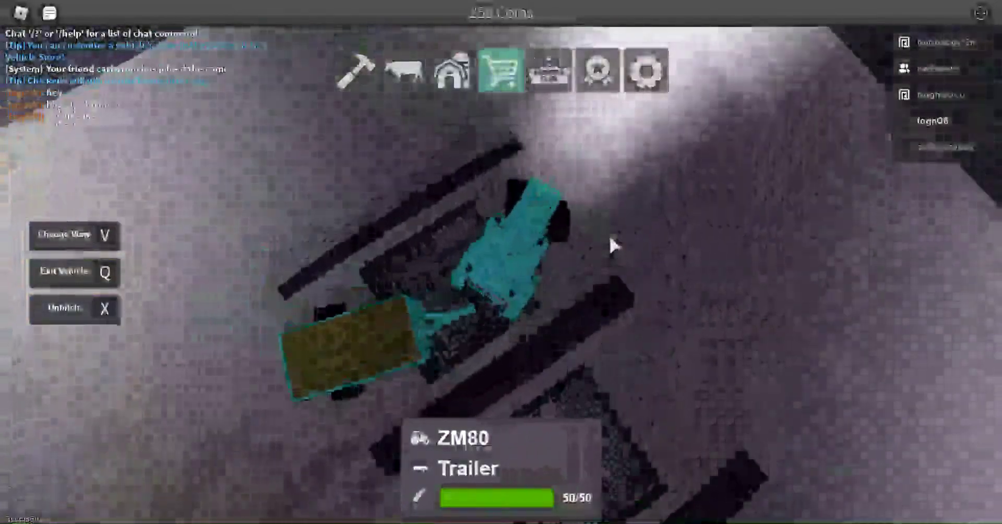
key(w)
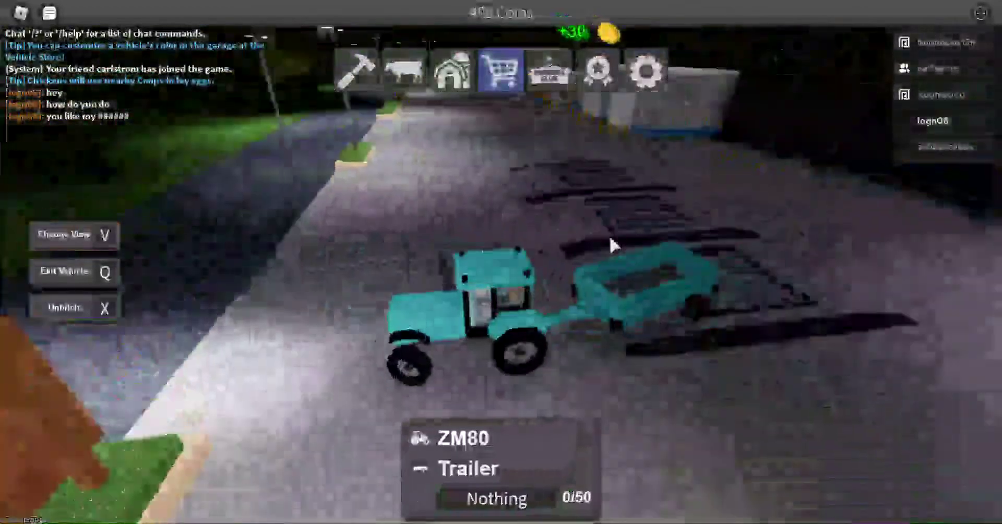
- Park the ZM80 at the FarmCo store entrance and get out on foot
key(w)
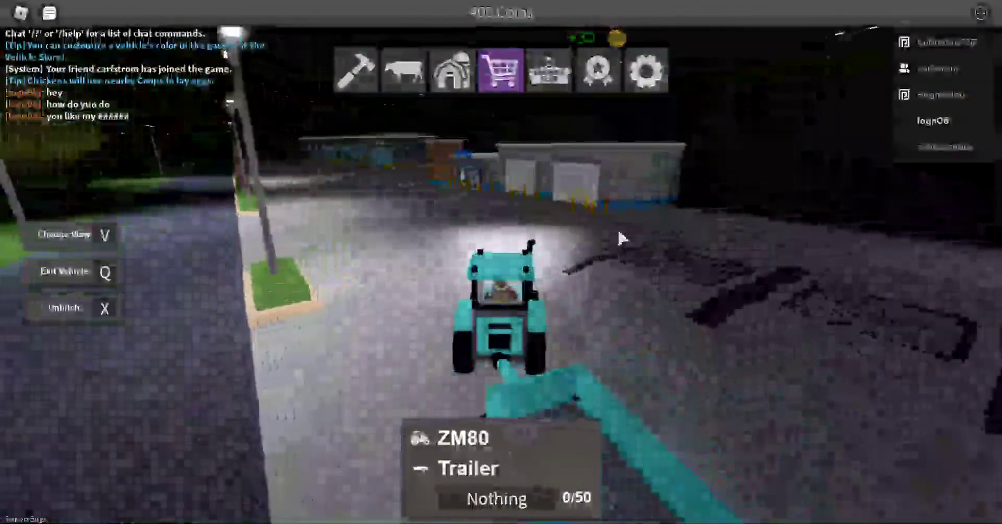
key(w)
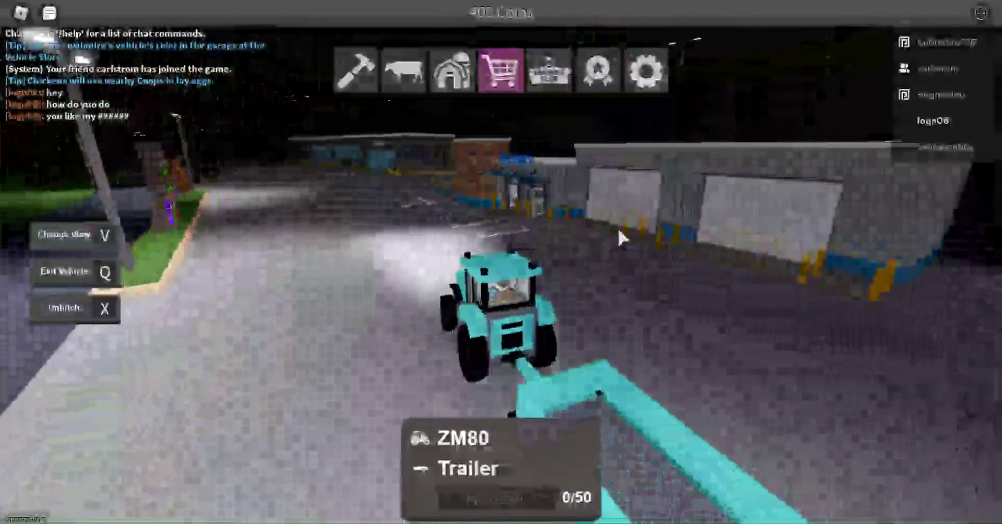
key(w)
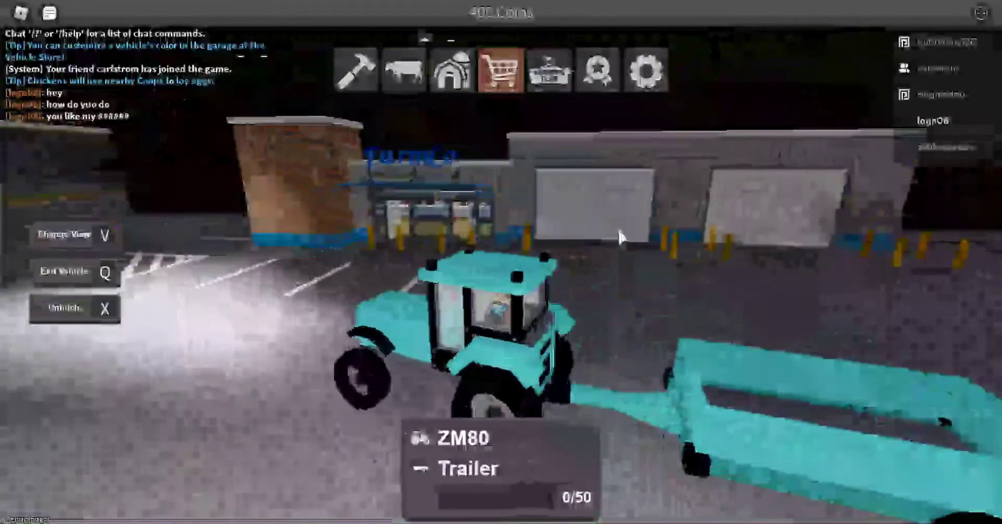
key(w)
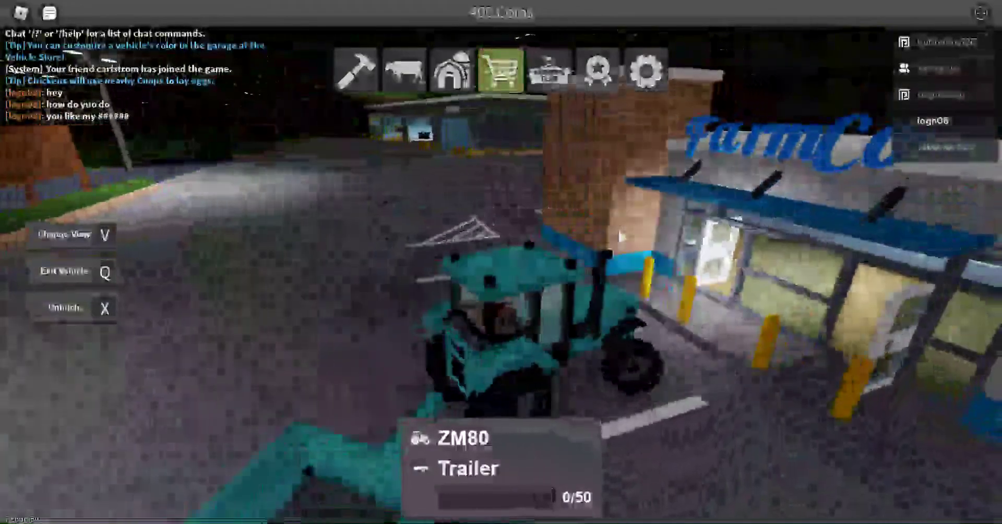
key(q)
- Carry a Corn Seeds box to the counter, then cancel the first purchase prompt
key(w)
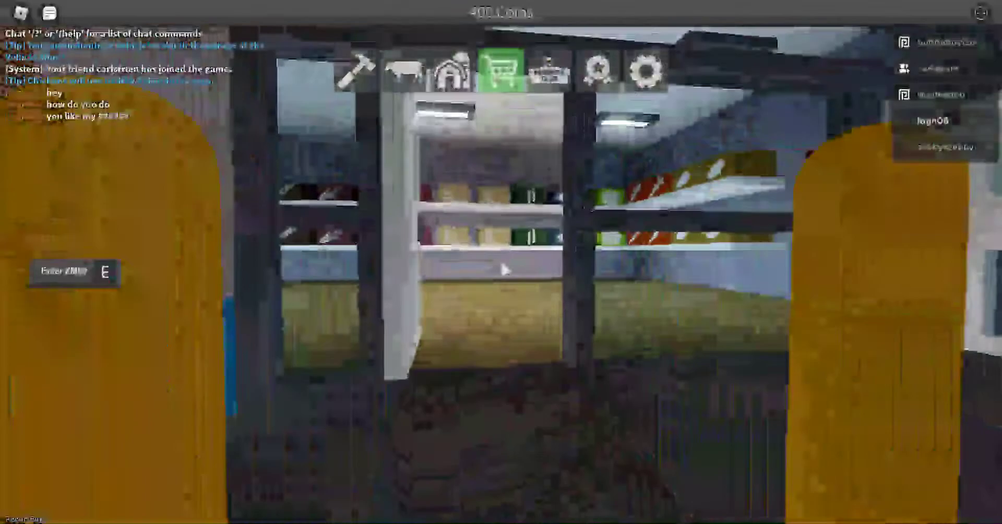
key(w)
scroll(499, 258, down, 3)
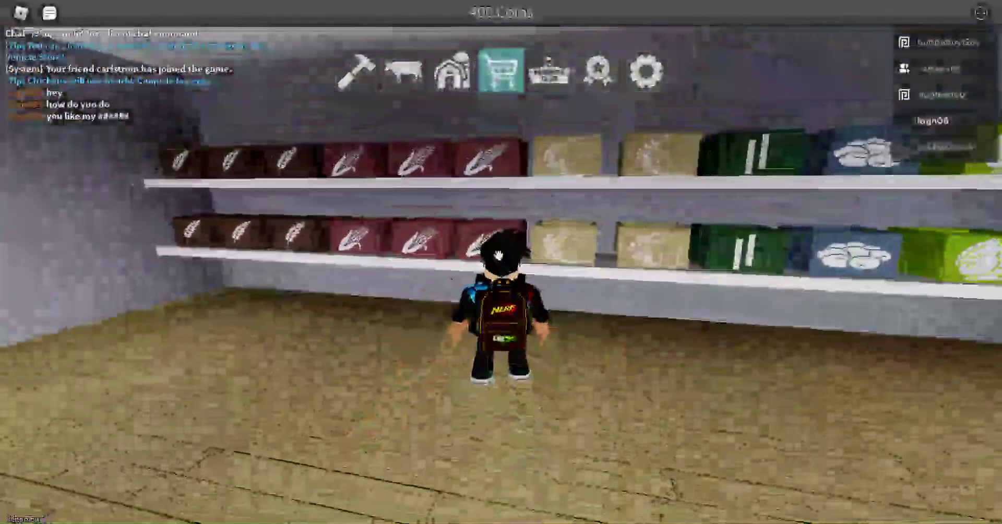
click(499, 258)
key(w)
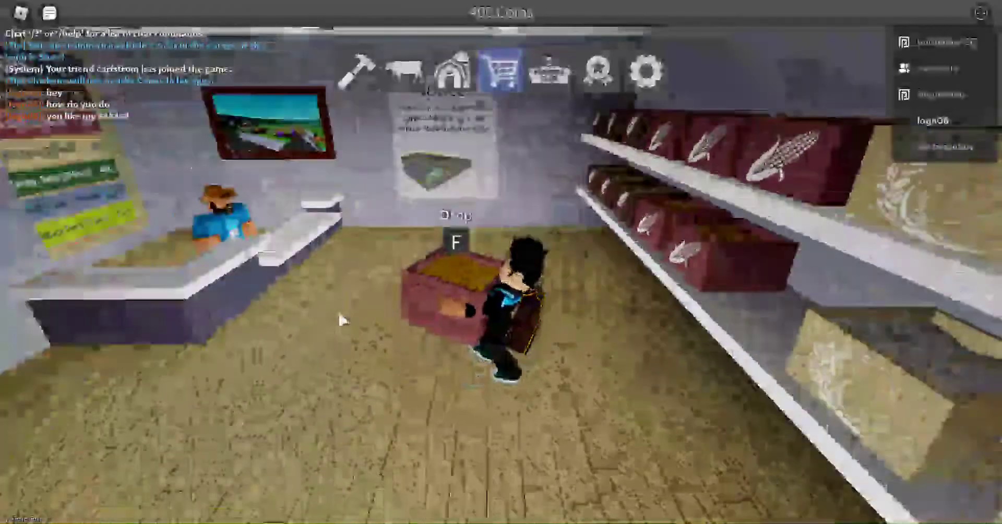
key(w)
key(w)
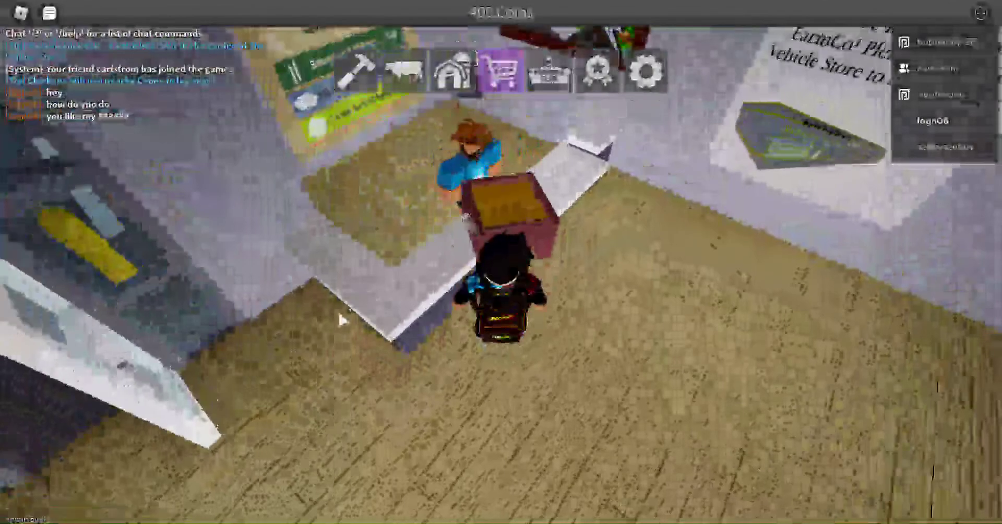
key(w)
key(e)
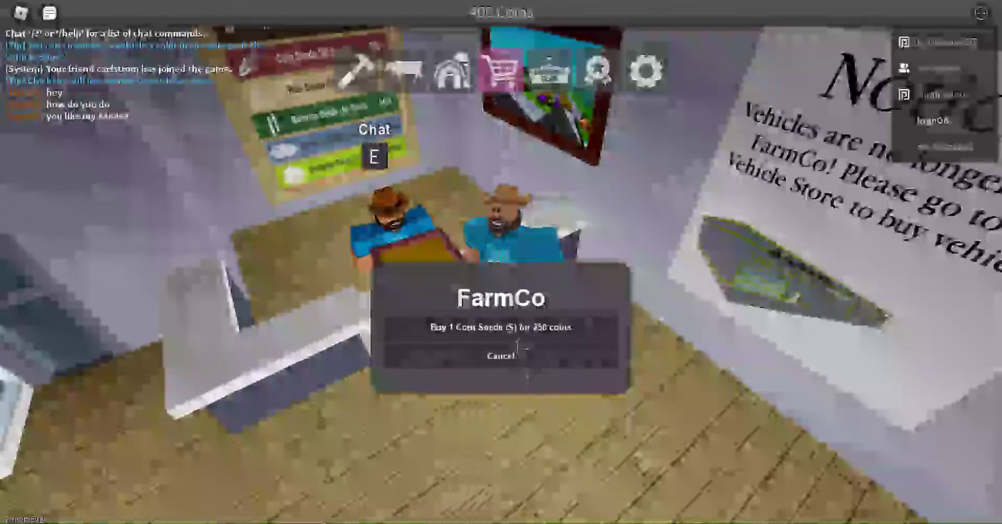
click(502, 327)
- Buy the Corn Seeds crate for 250 coins, leaving a balance of 150
key(w)
key(w)
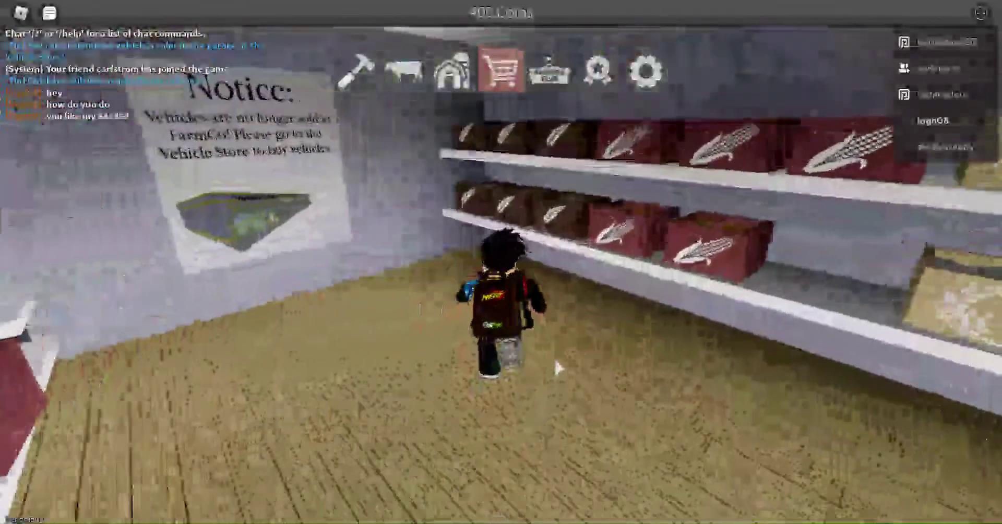
right_click(558, 368)
key(w)
key(w)
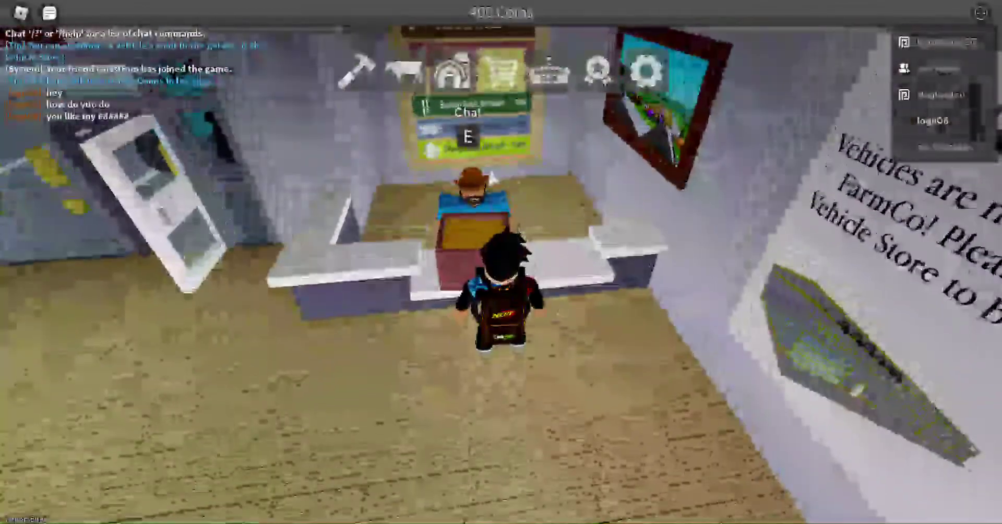
key(e)
click(492, 328)
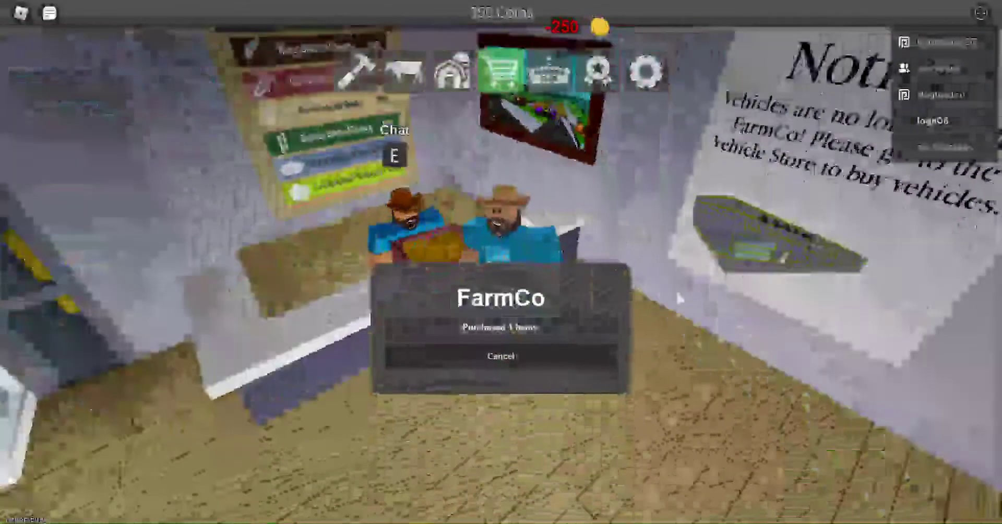
click(512, 357)
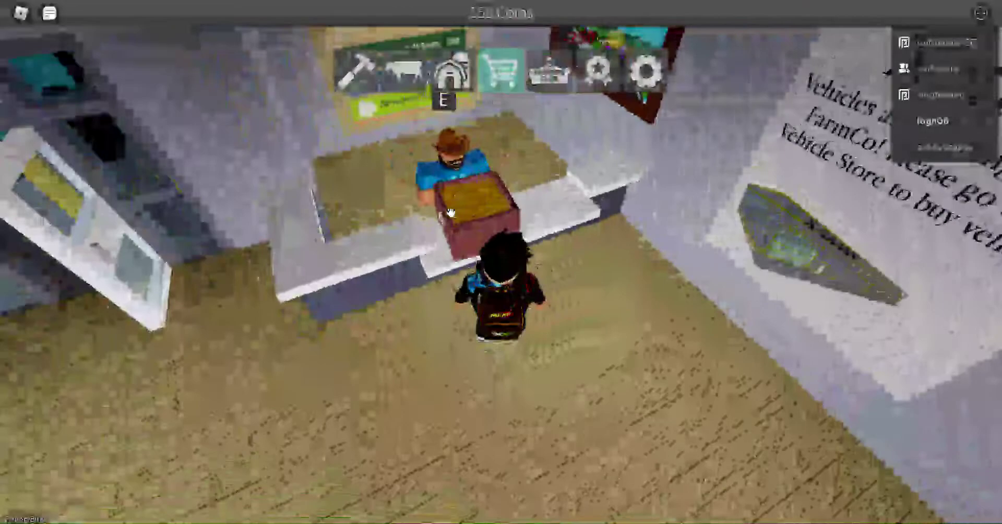
- Drop the corn seed crate into the ZM80's trailer and walk back into FarmCo
key(f)
key(w)
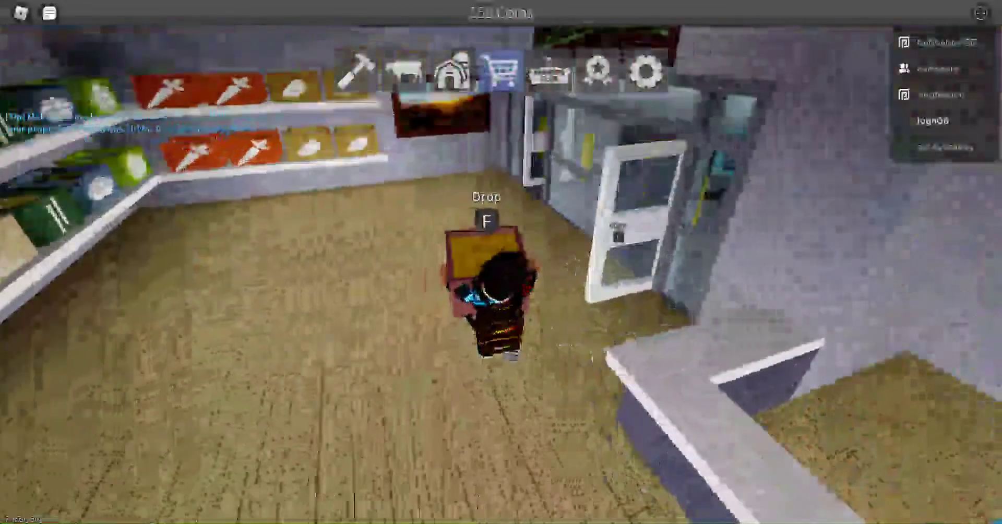
key(w)
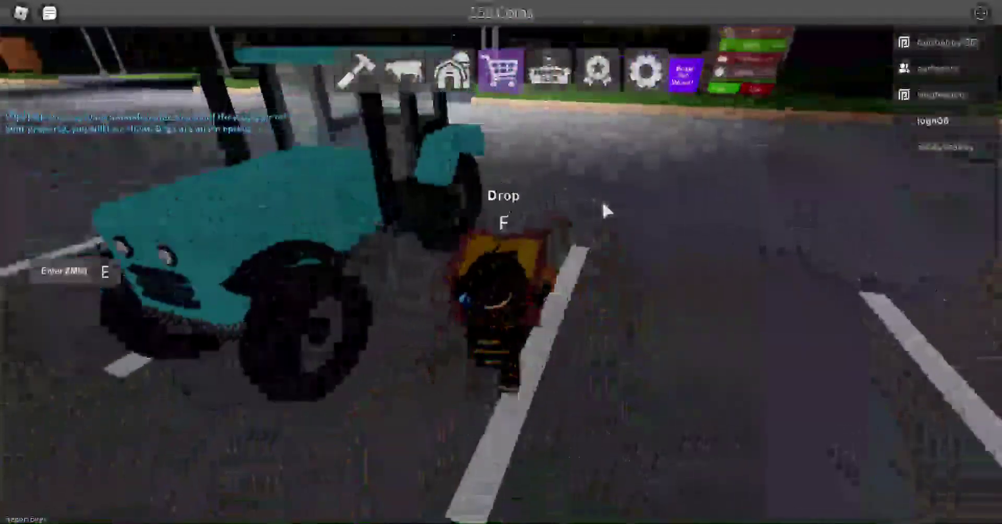
key(w)
key(f)
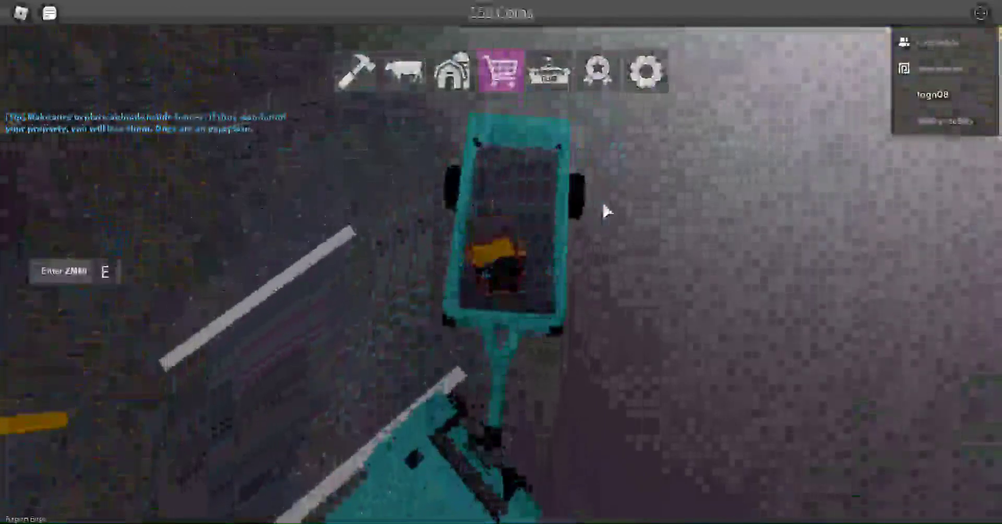
key(space)
key(w)
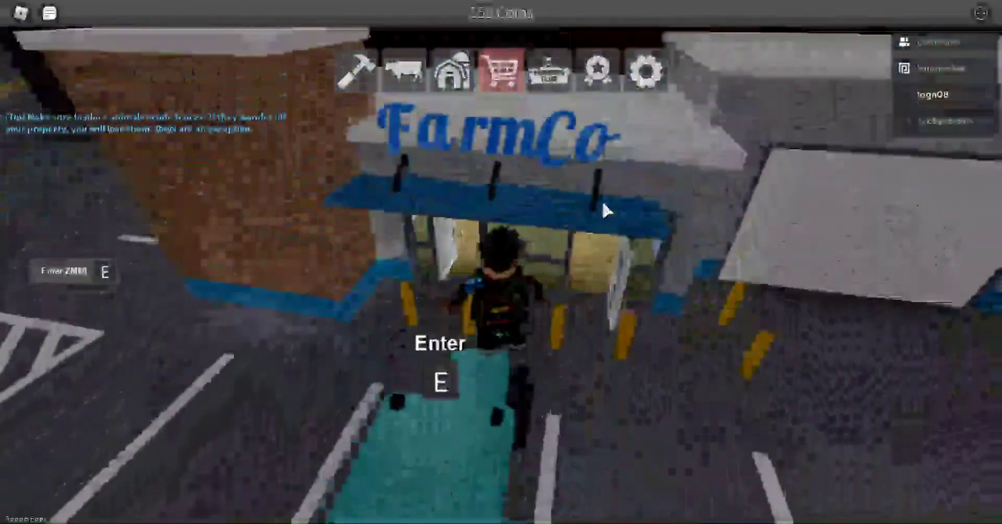
key(w)
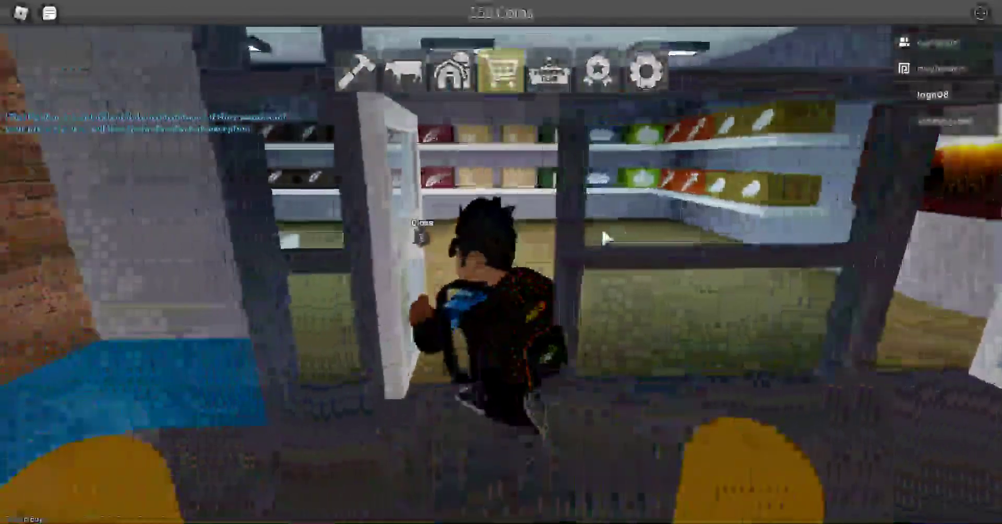
- Pay 100 coins for a shelf box, leaving 50, and carry it outside to the ZM80
key(w)
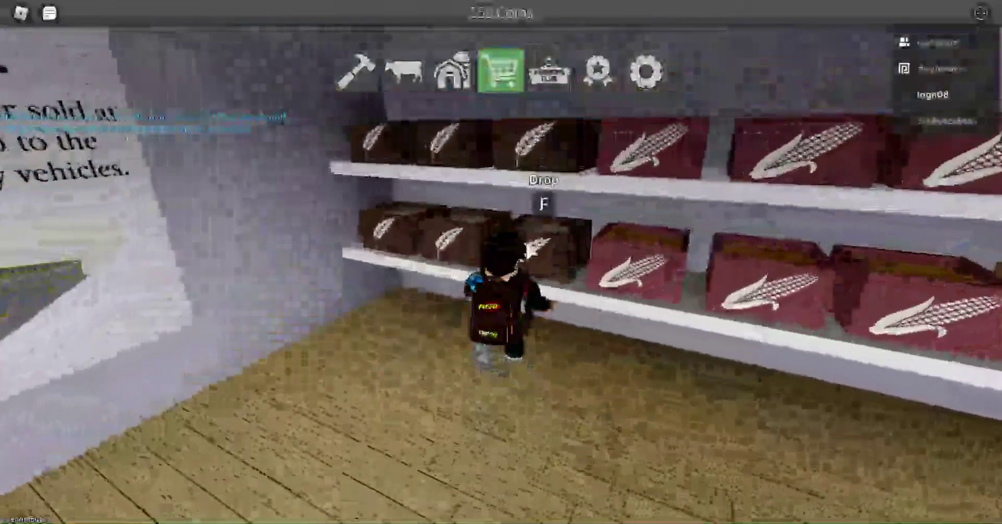
click(534, 249)
key(s)
key(w)
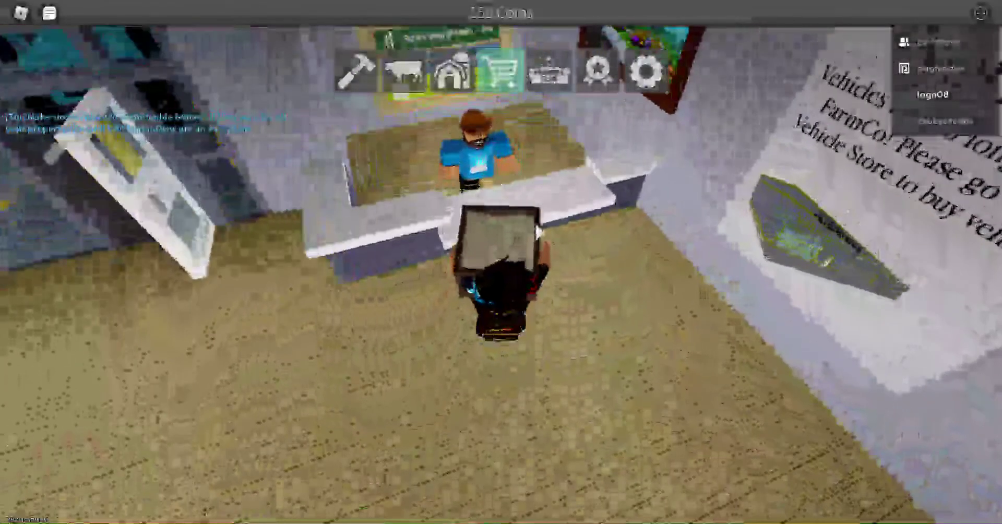
right_click(541, 233)
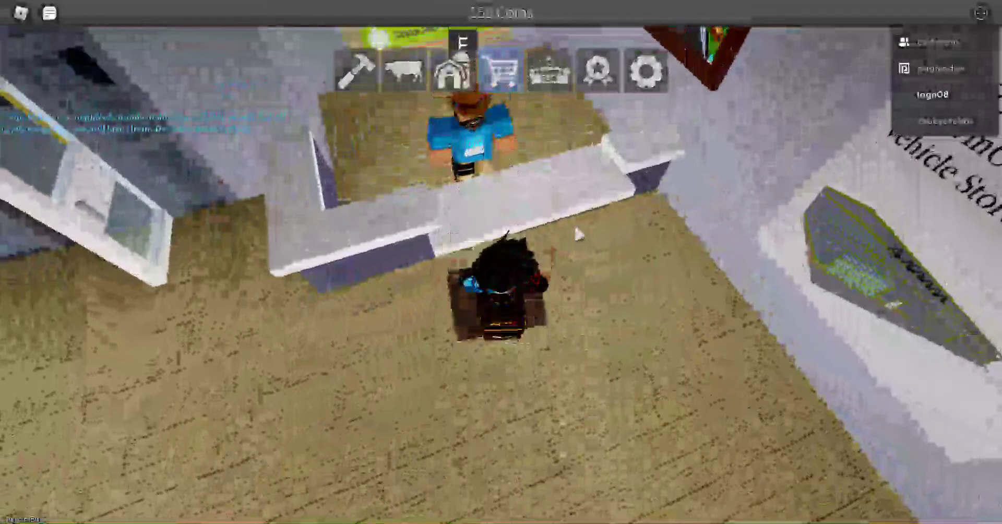
click(517, 235)
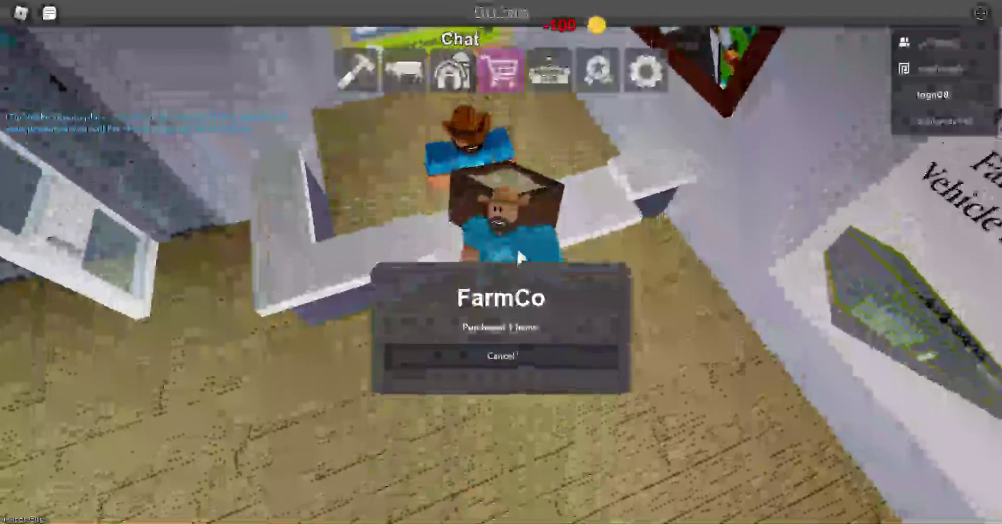
click(509, 356)
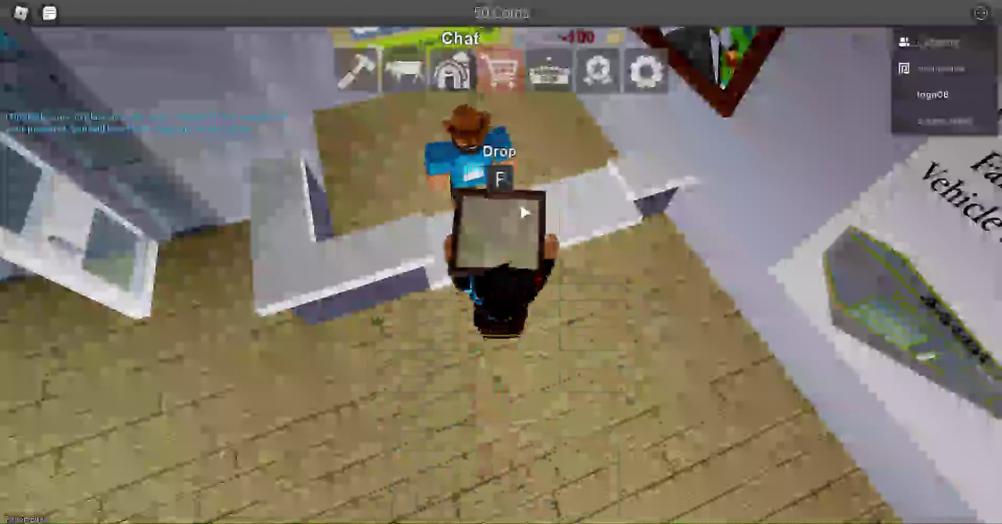
key(w)
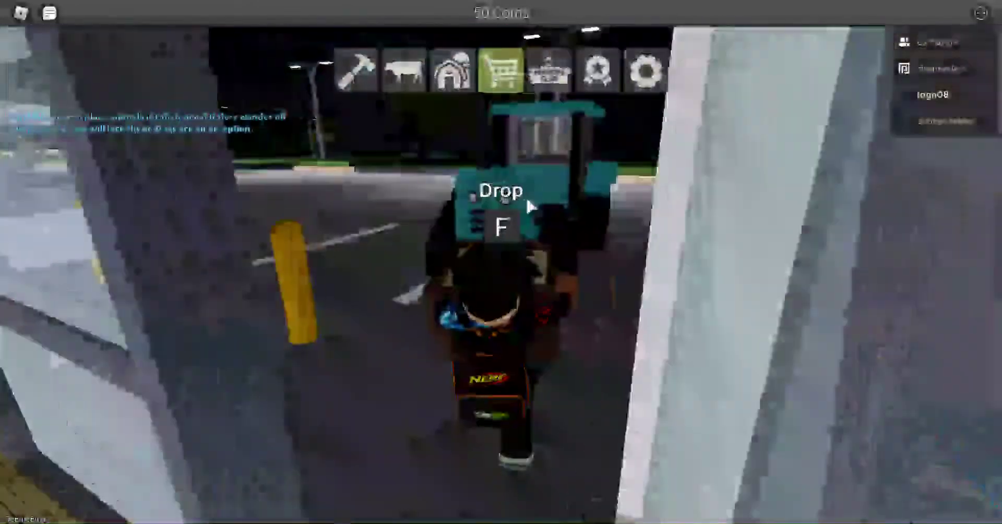
key(w)
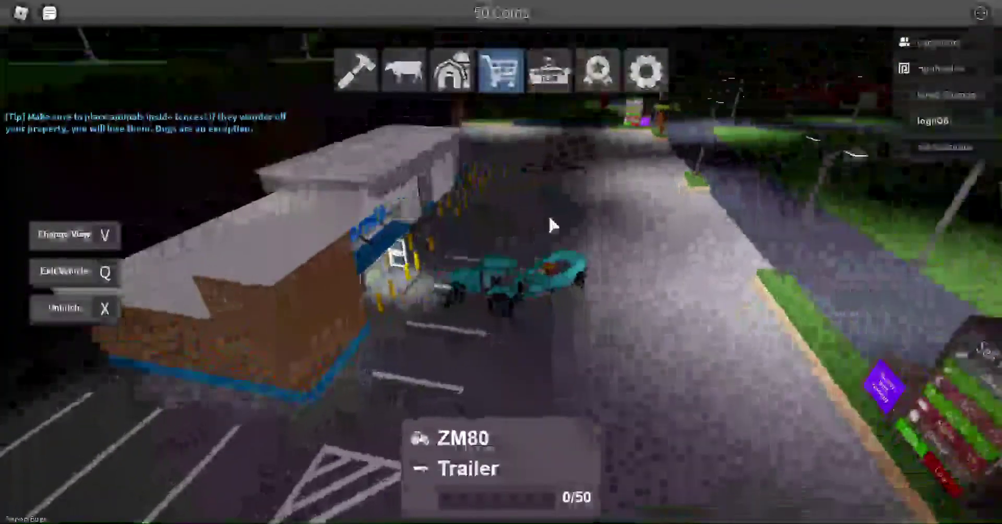
- Drive the crate-laden tractor from the parking lot down the lit night road past the yellow tractor
key(w)
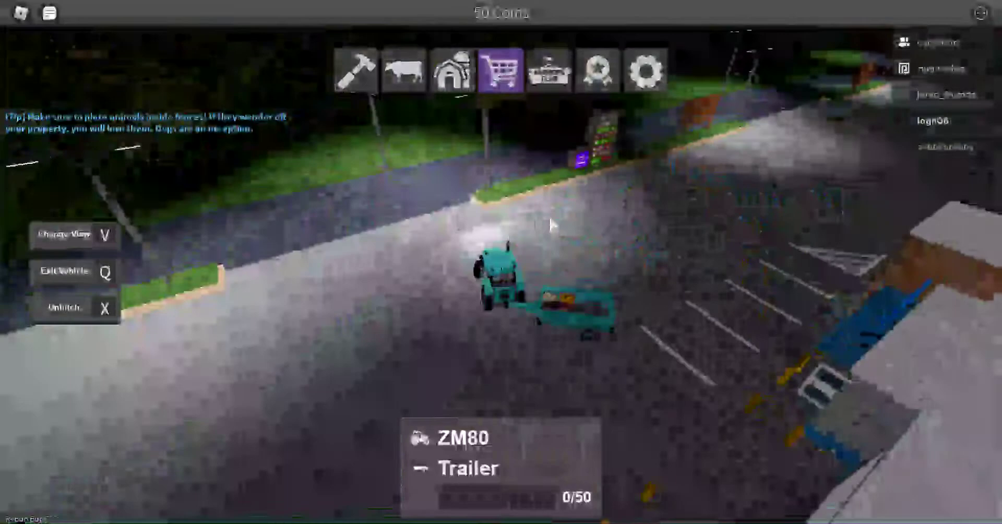
key(w)
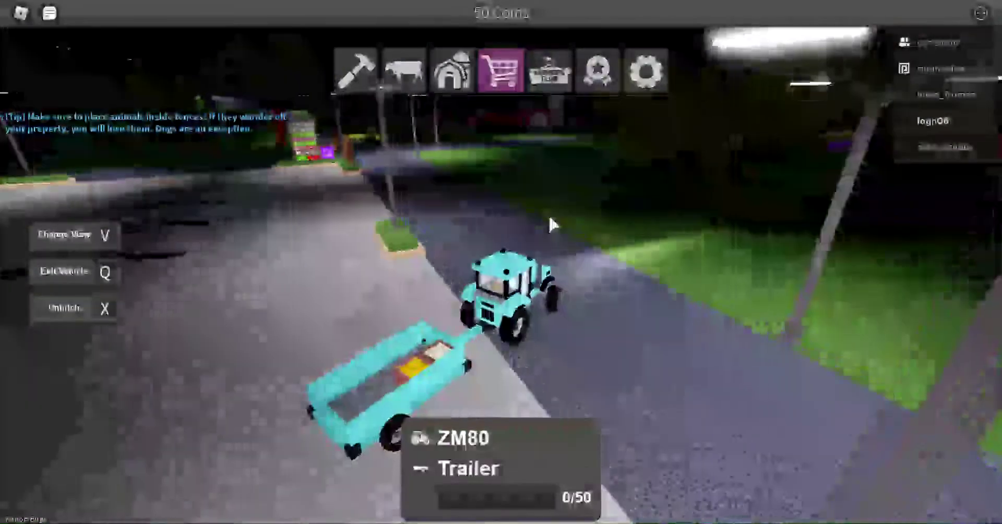
key(w)
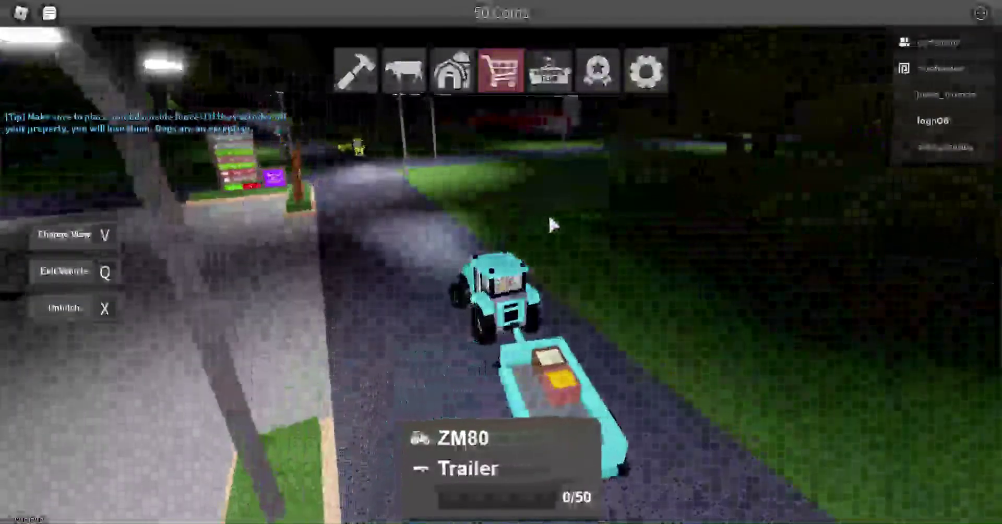
key(w)
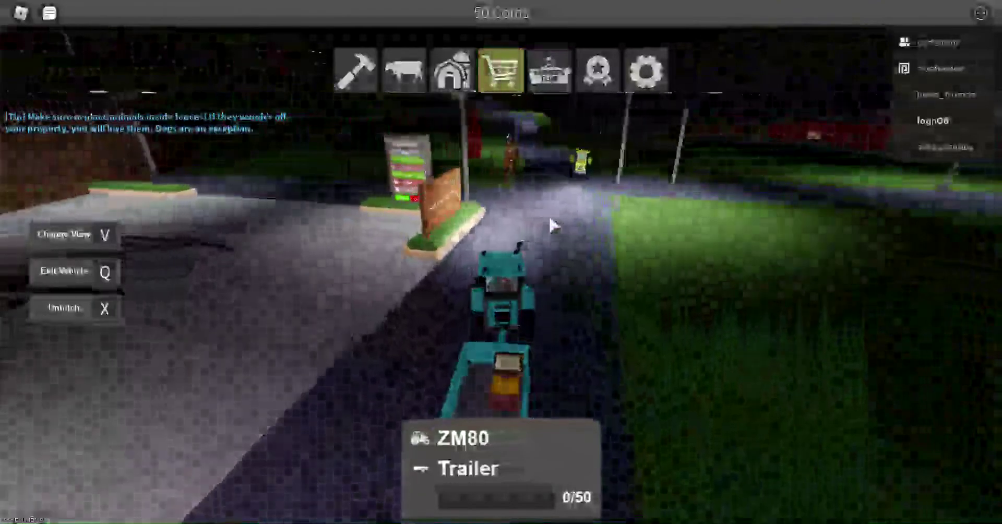
key(w)
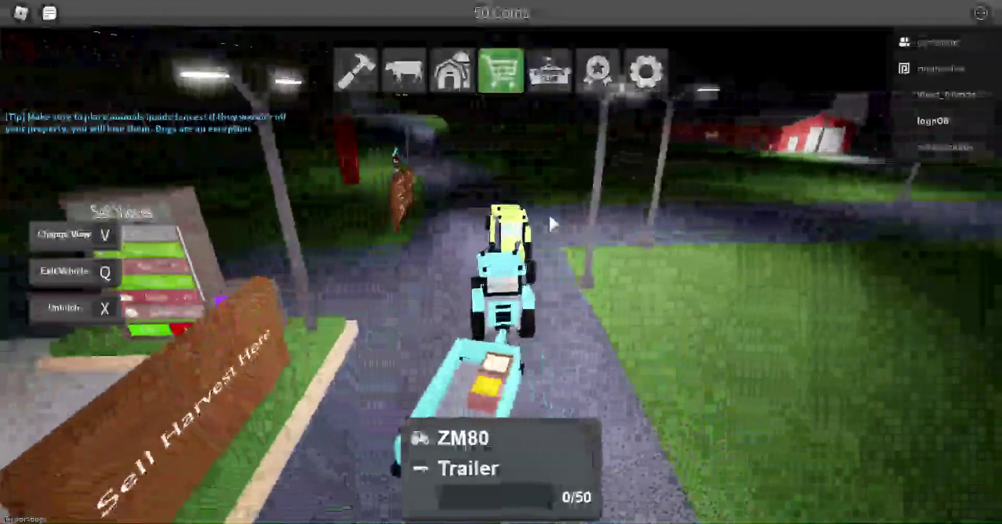
key(w)
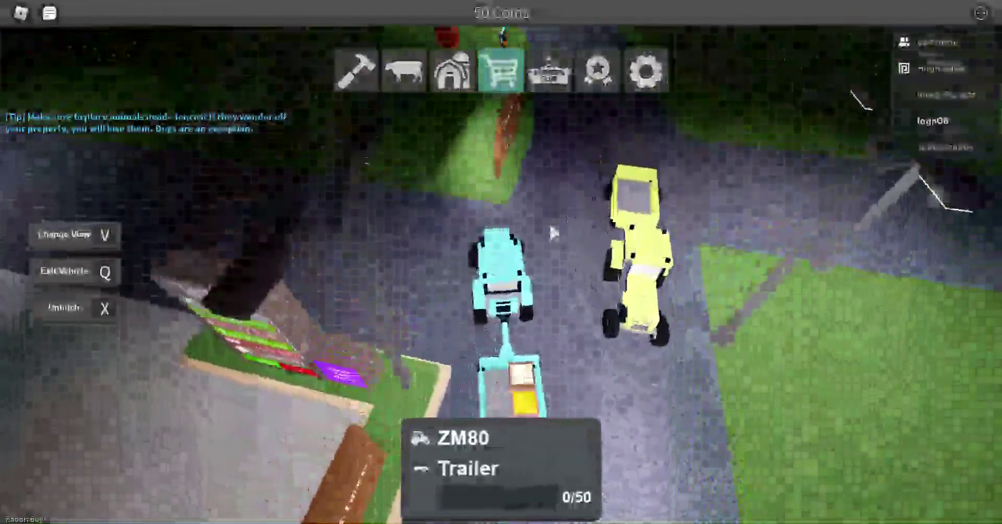
key(w)
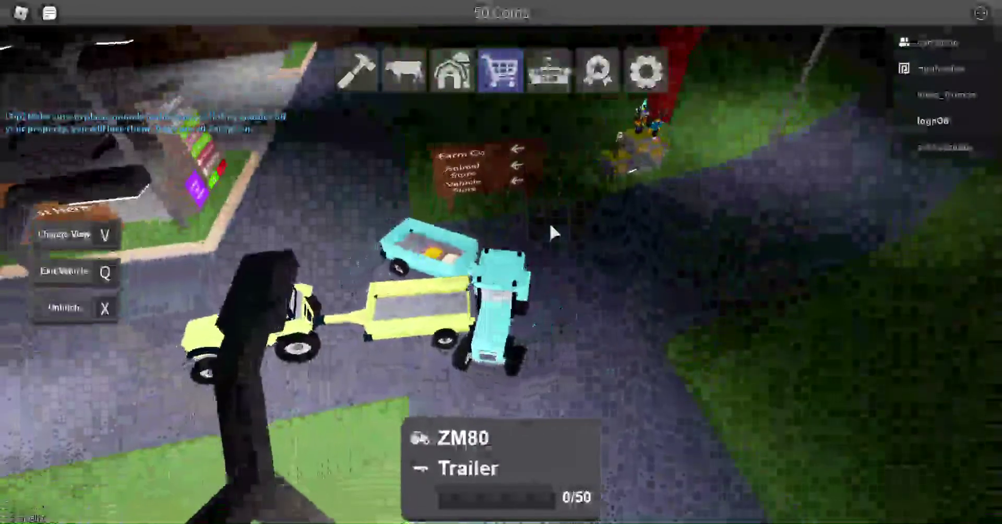
key(w)
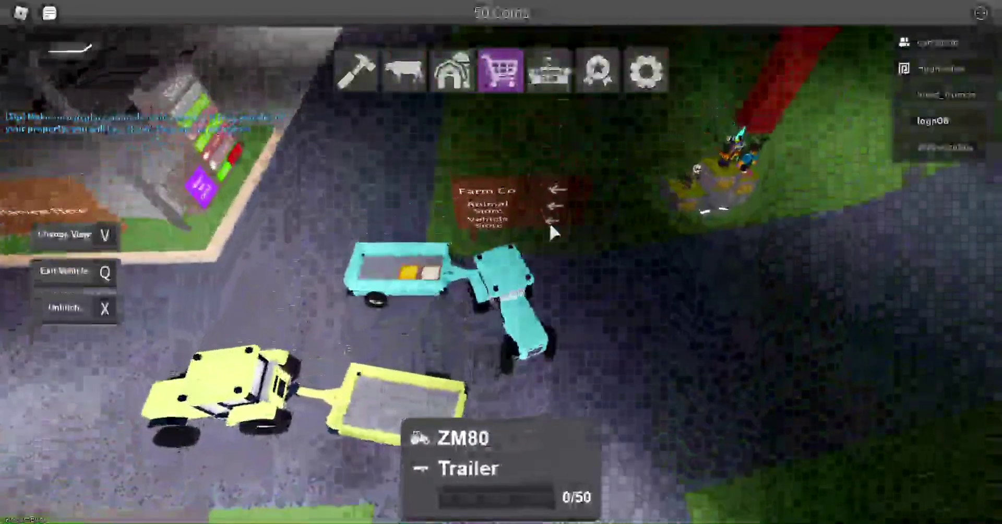
key(w)
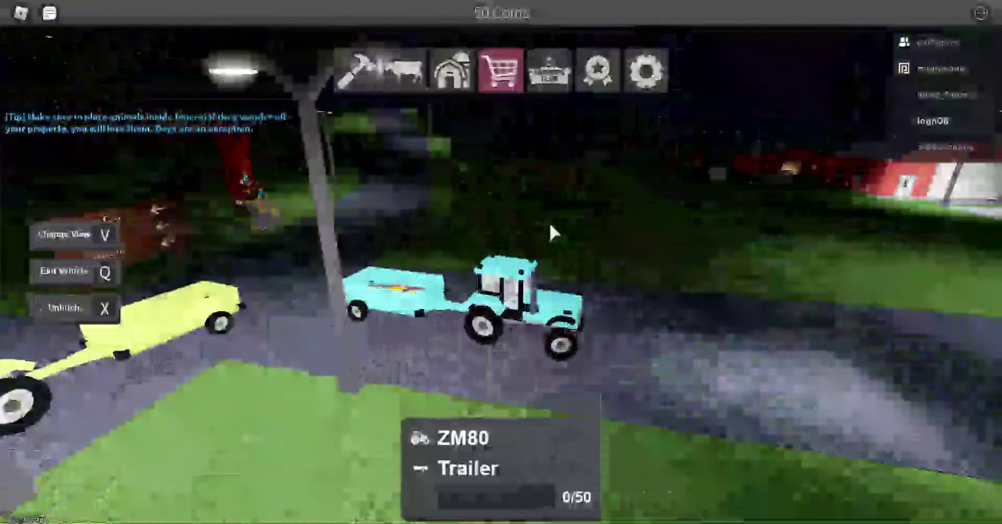
key(w)
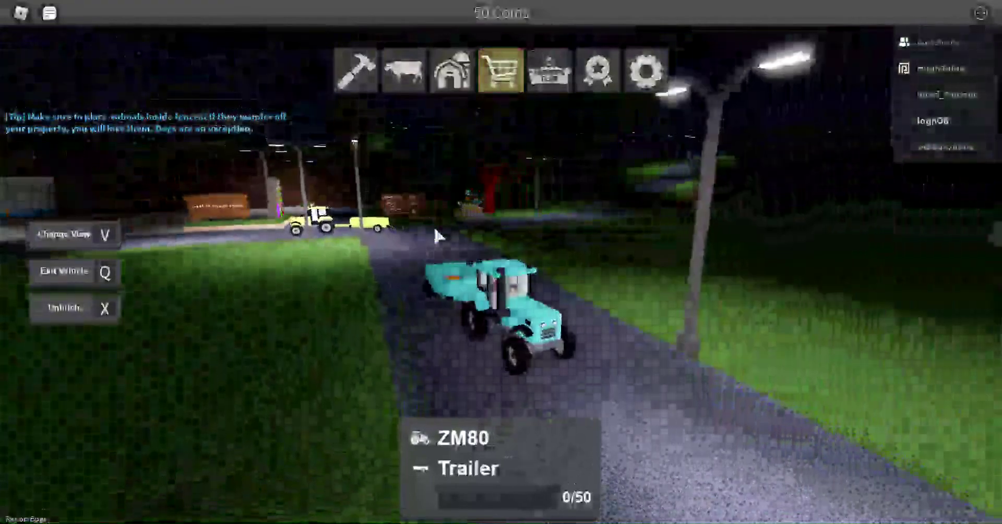
key(w)
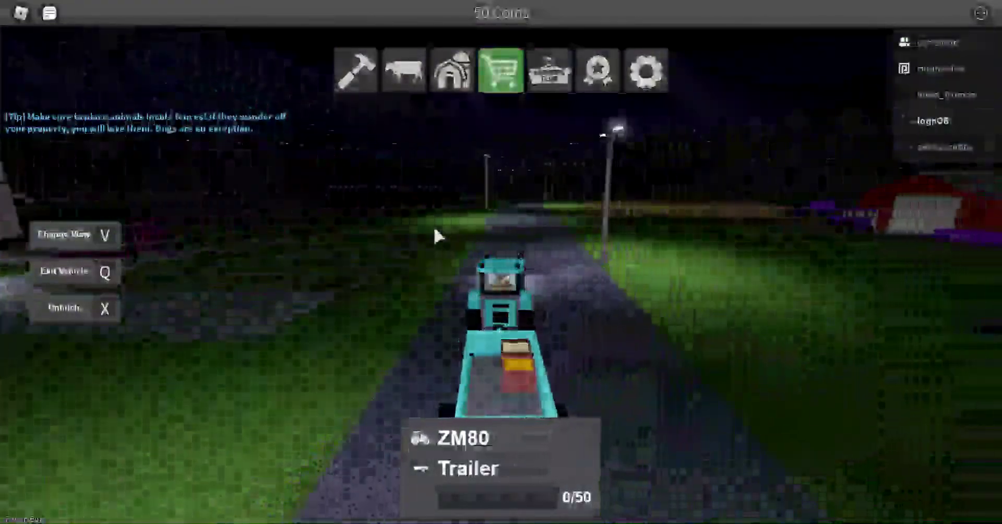
key(w)
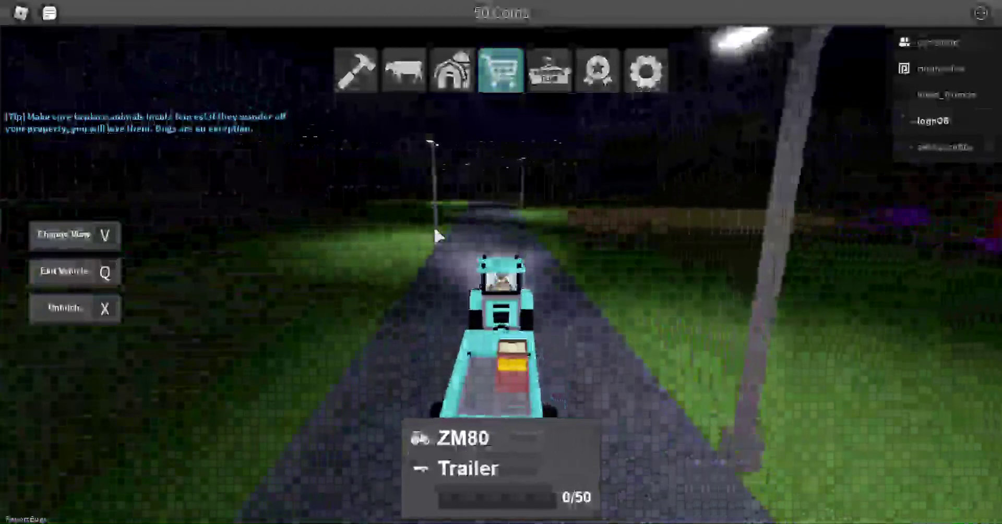
key(w)
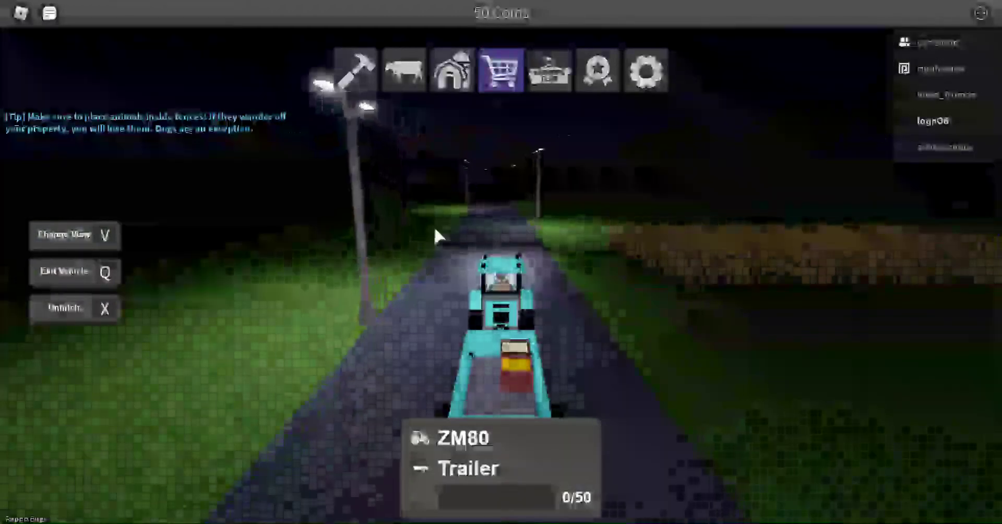
key(w)
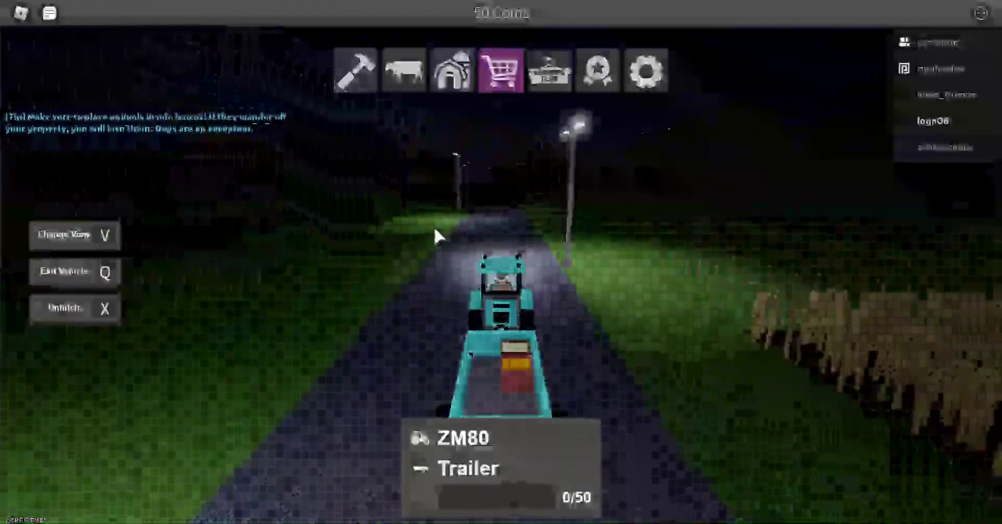
- Cross the grass by the streetlight, rejoin the road, then pull off onto the grass again
key(w)
drag(434, 224, 314, 235)
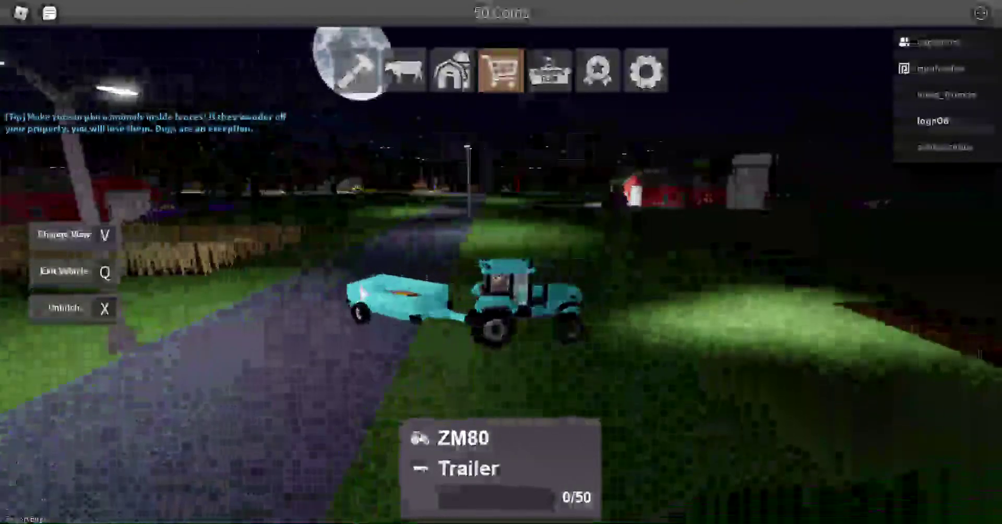
key(w)
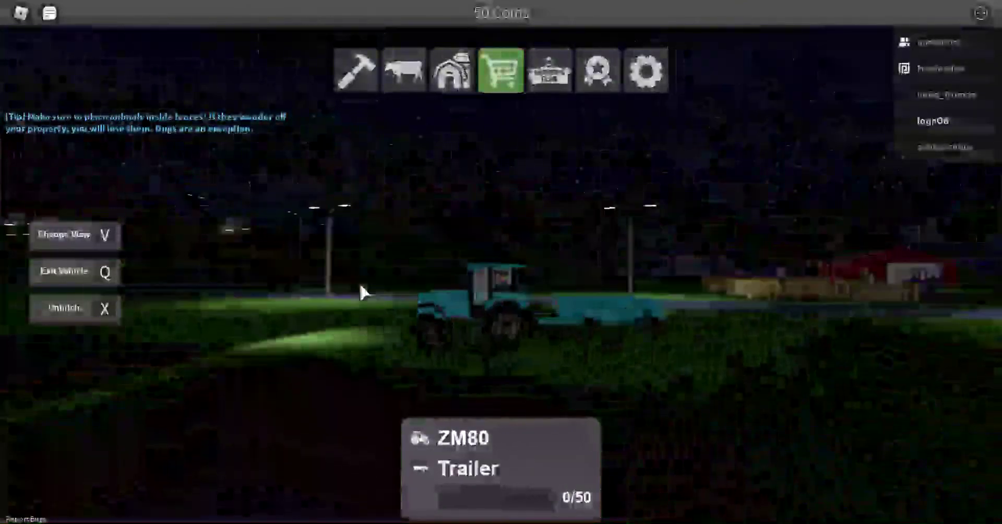
key(w)
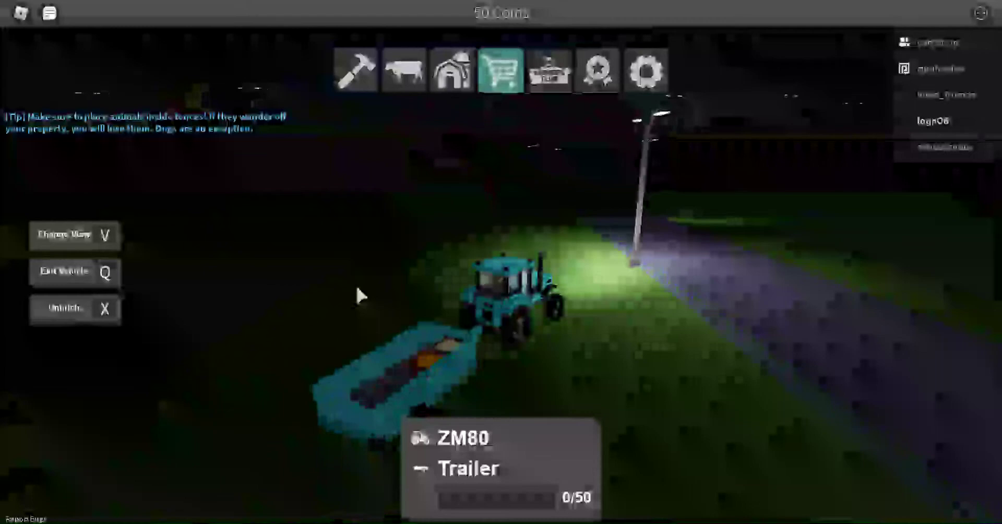
key(w)
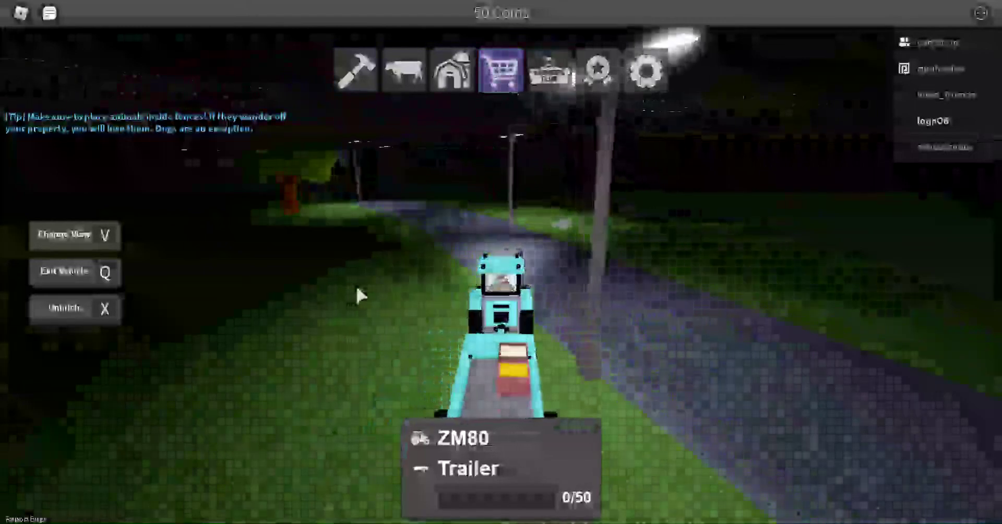
key(w)
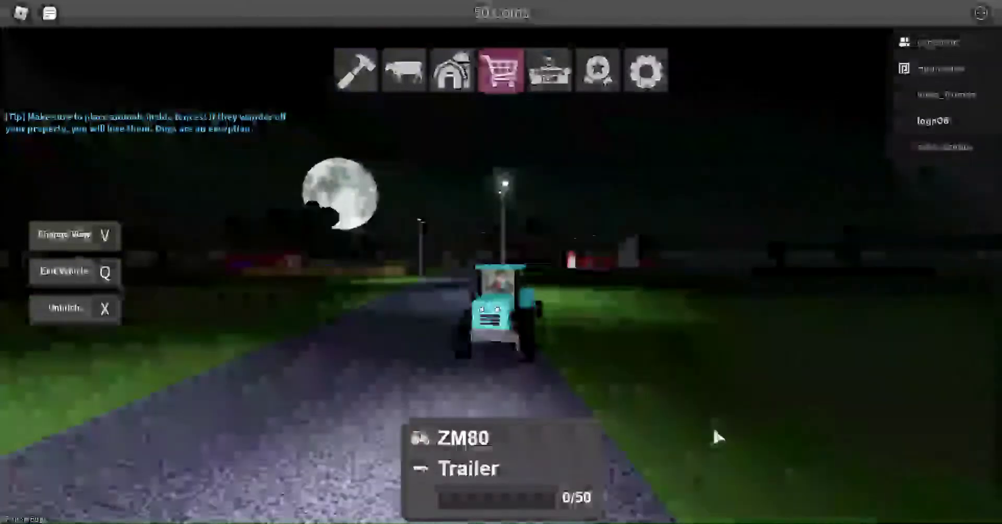
key(w)
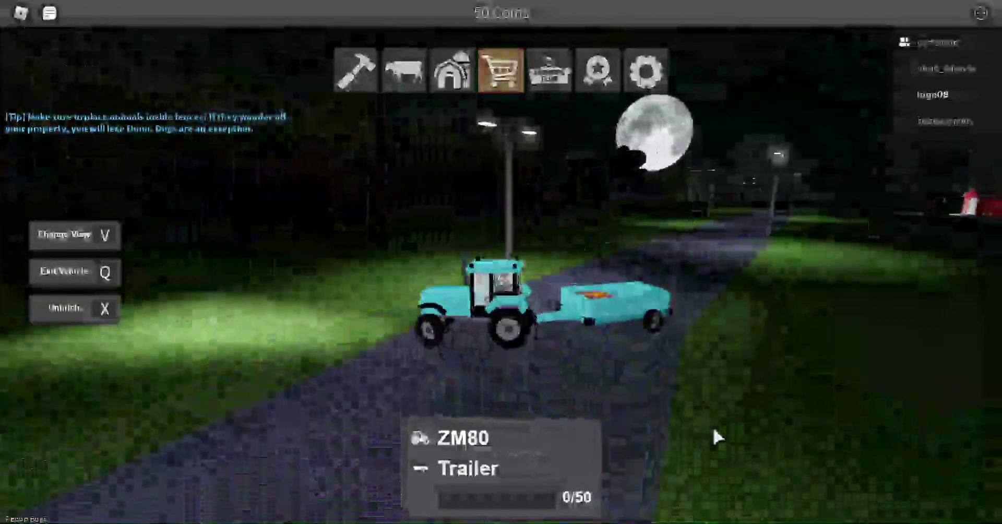
key(w)
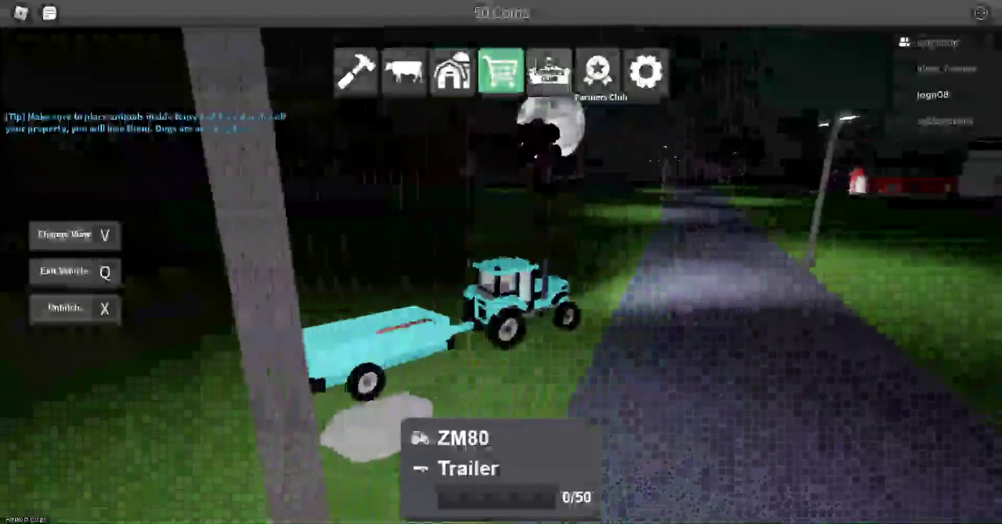
click(548, 70)
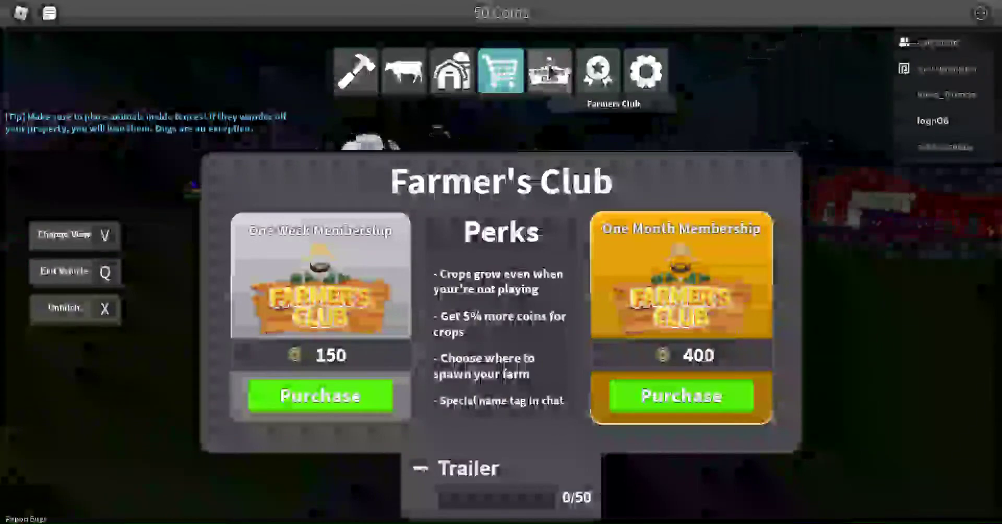
click(551, 72)
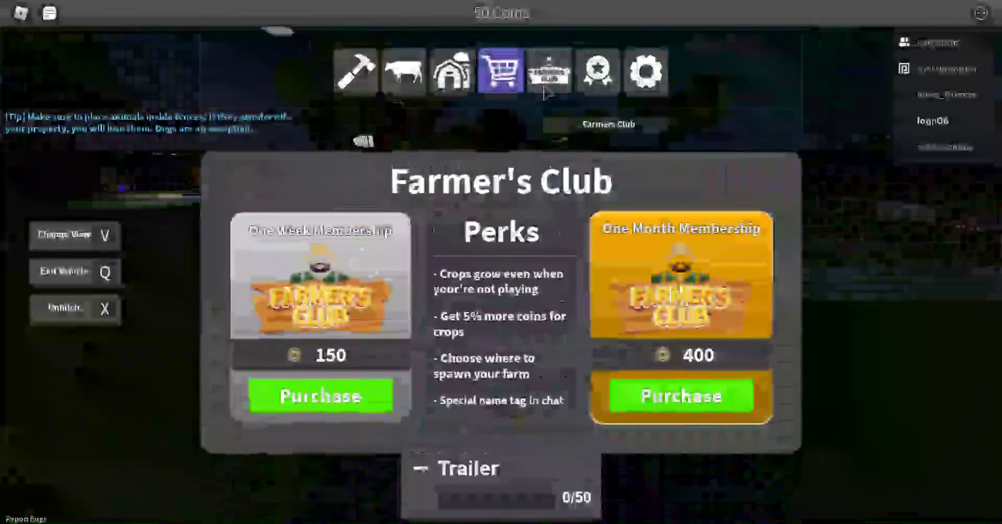
click(551, 72)
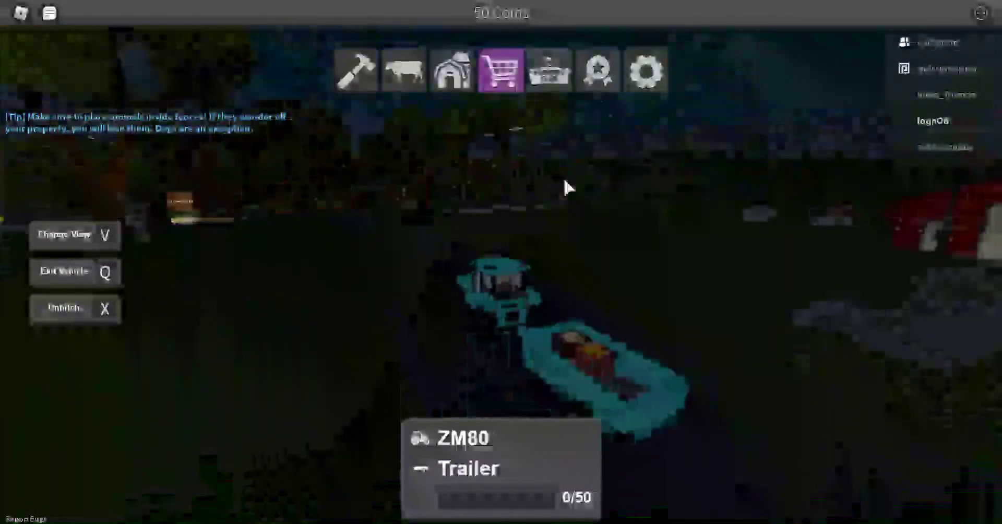
- Drive the tractor and trailer from the farmland onto the road and past the trees
drag(920, 375, 596, 341)
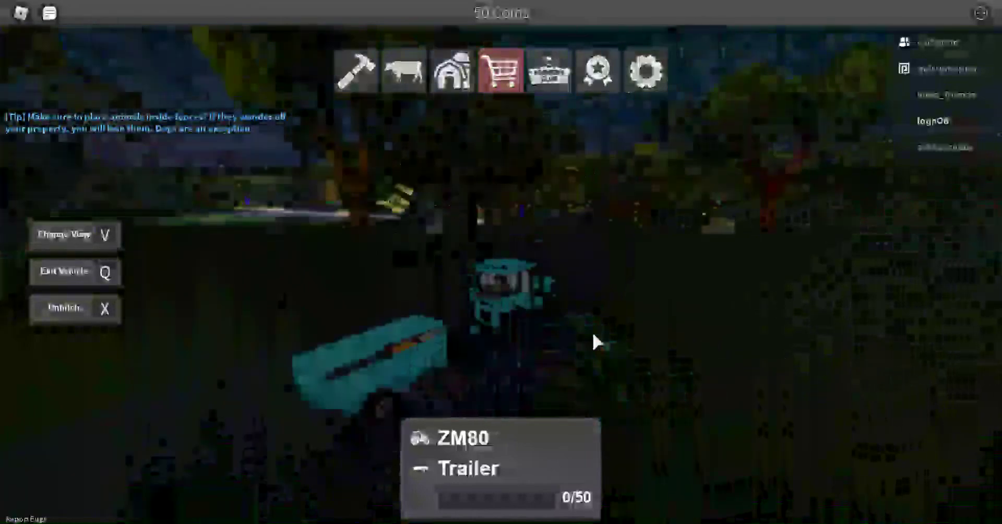
key(w)
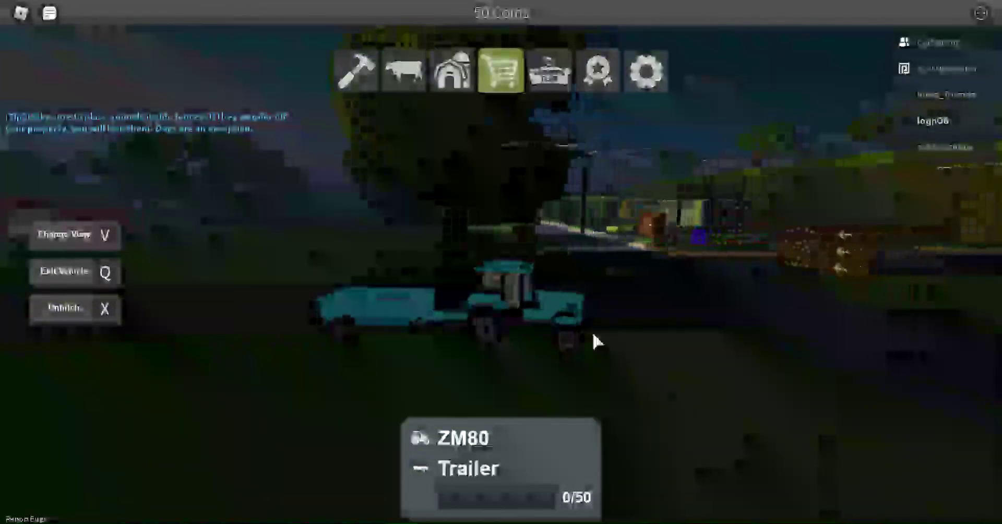
key(w)
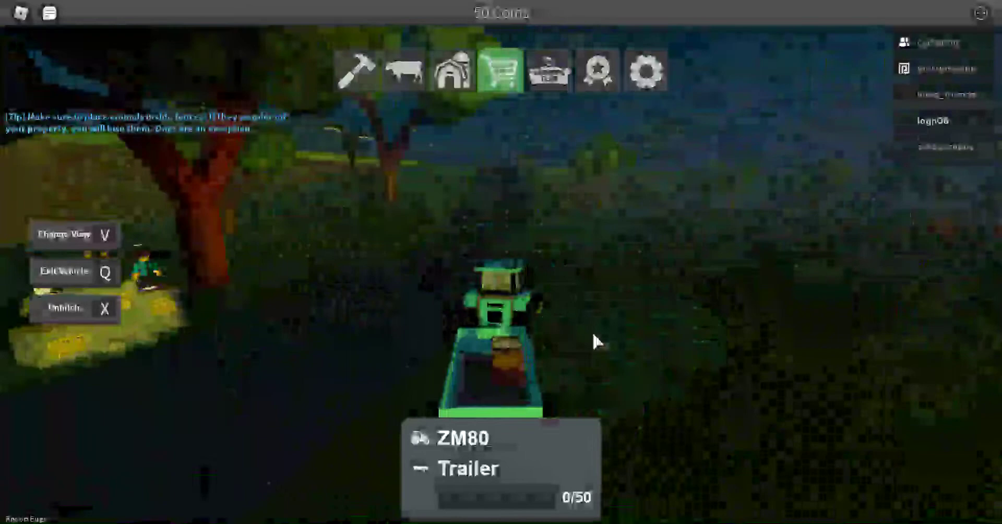
key(w)
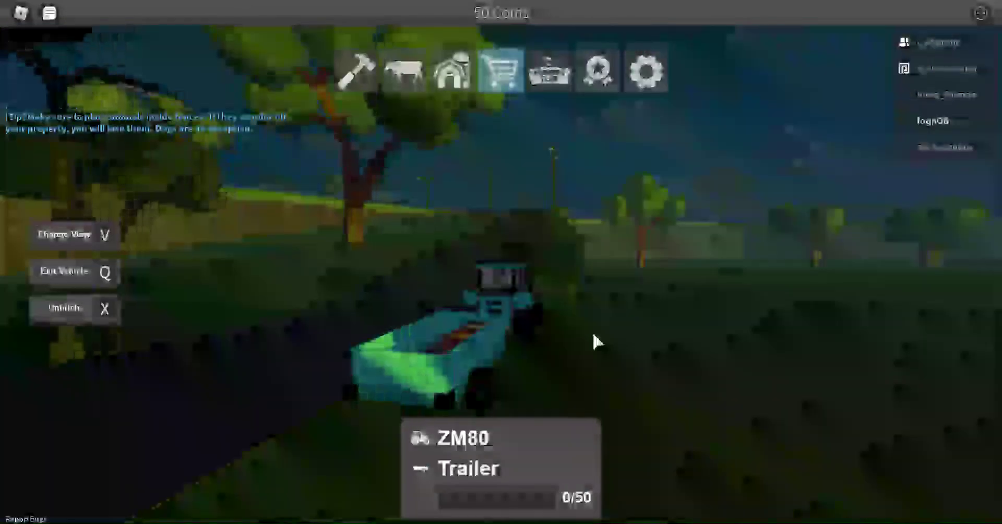
key(w)
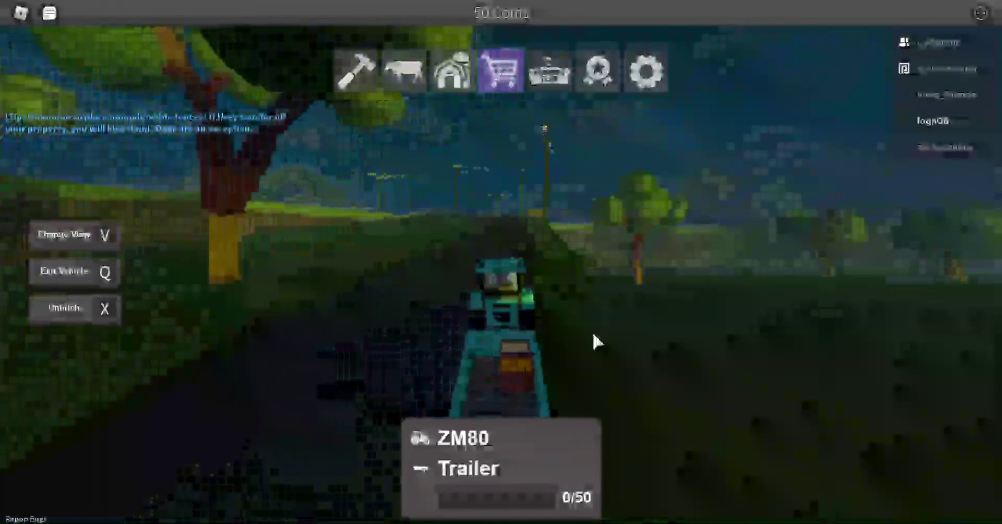
key(w)
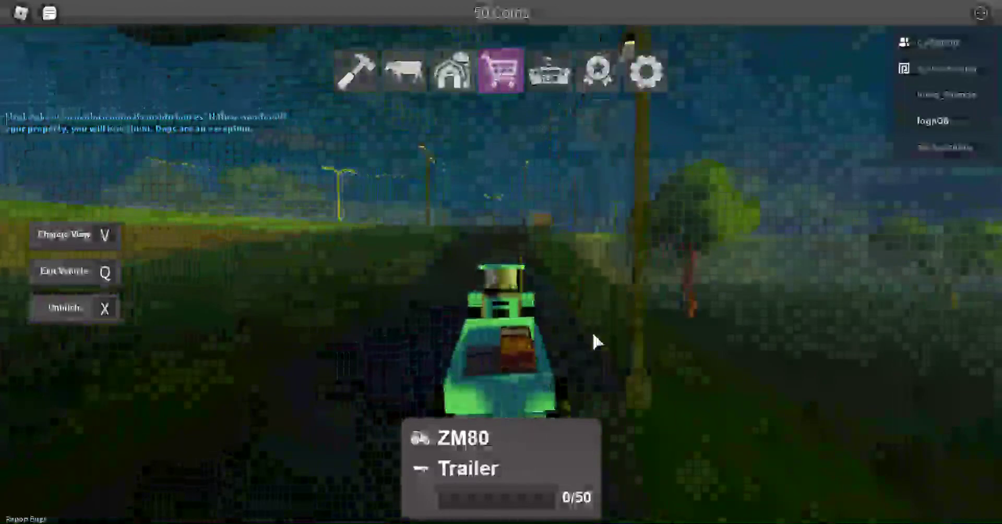
key(w)
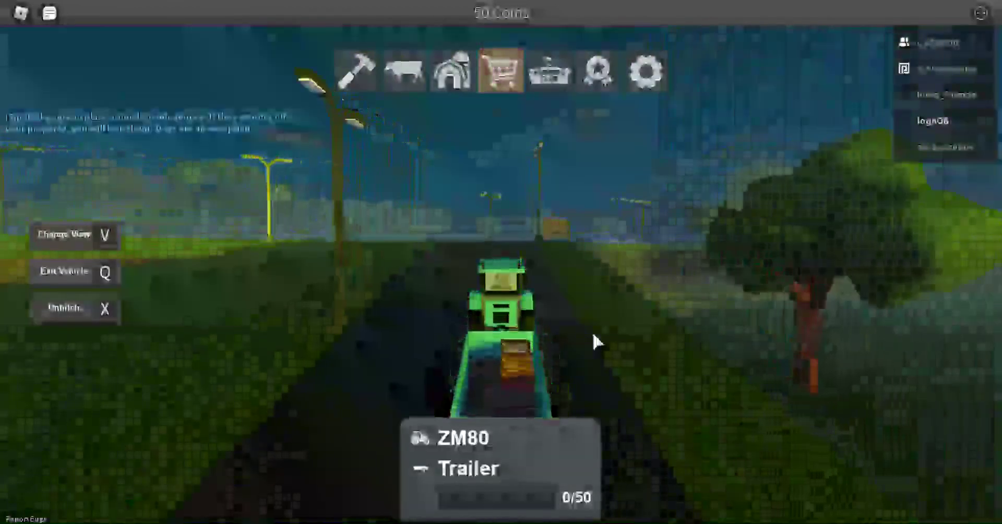
key(v)
key(w)
key(v)
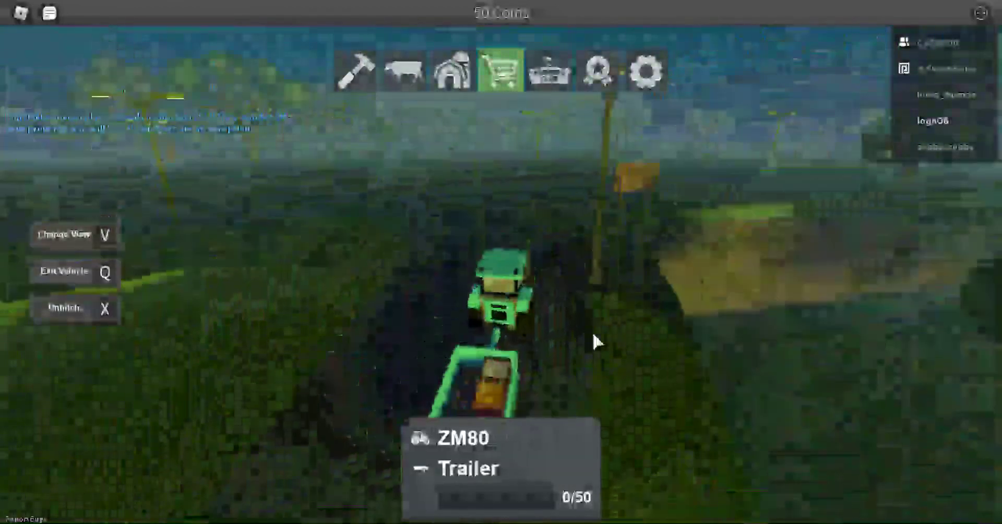
key(v)
key(w)
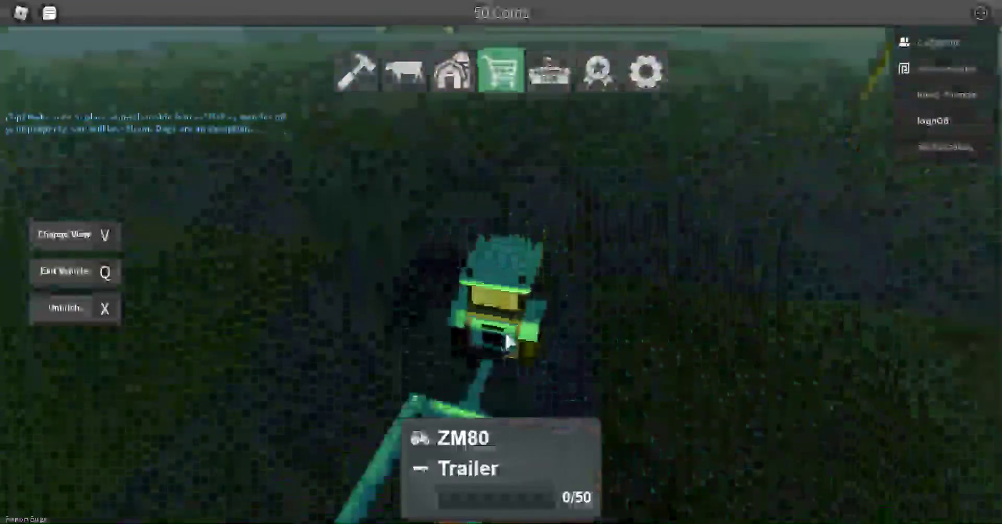
key(v)
key(v)
- Steer through the right turn and continue along the road past the lamppost
key(w)
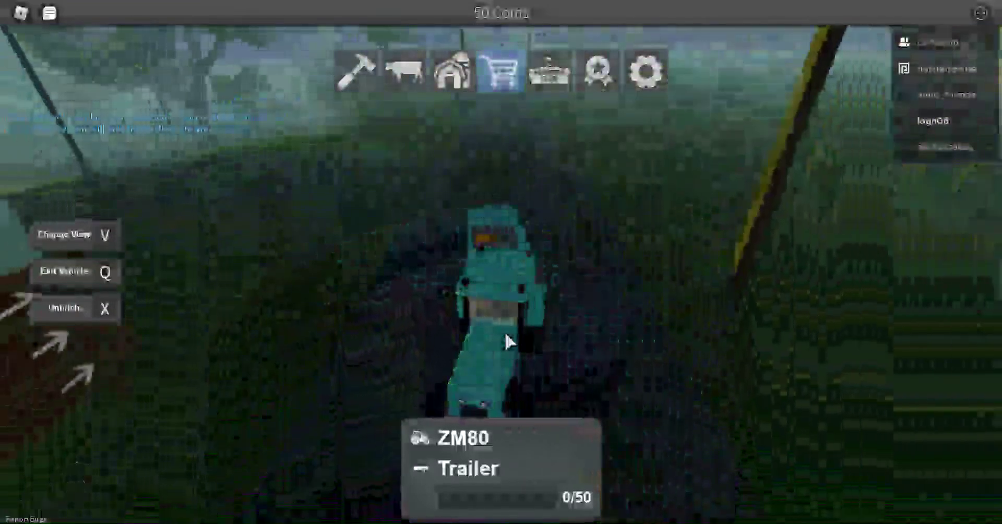
key(d)
key(w)
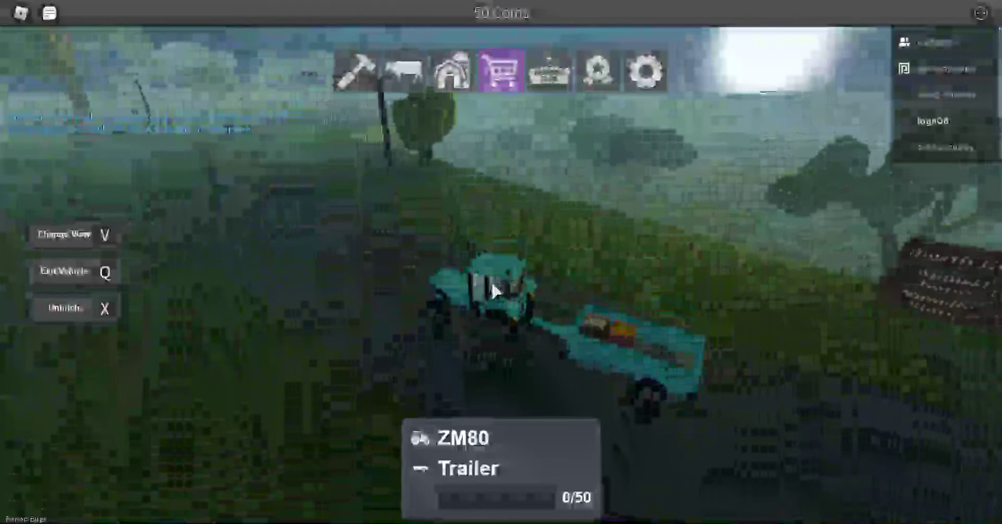
key(w)
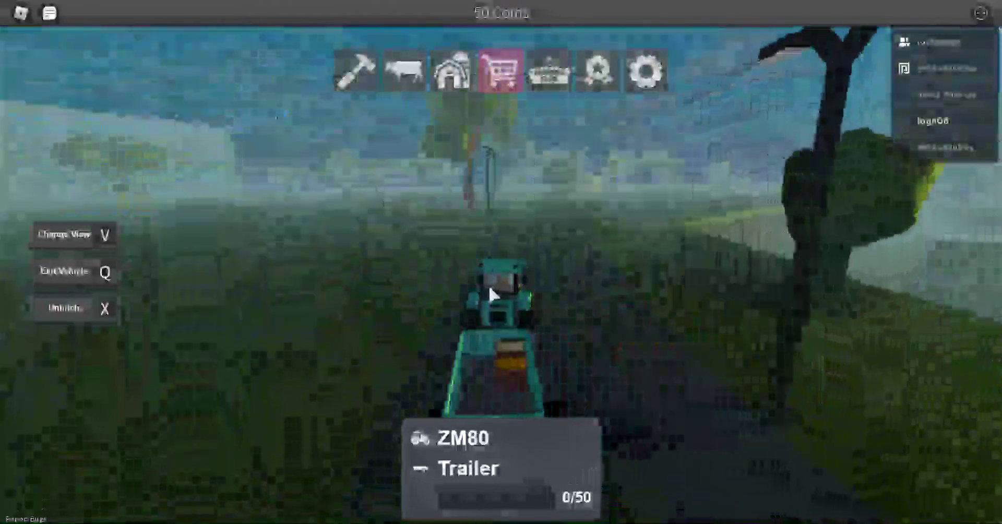
key(w)
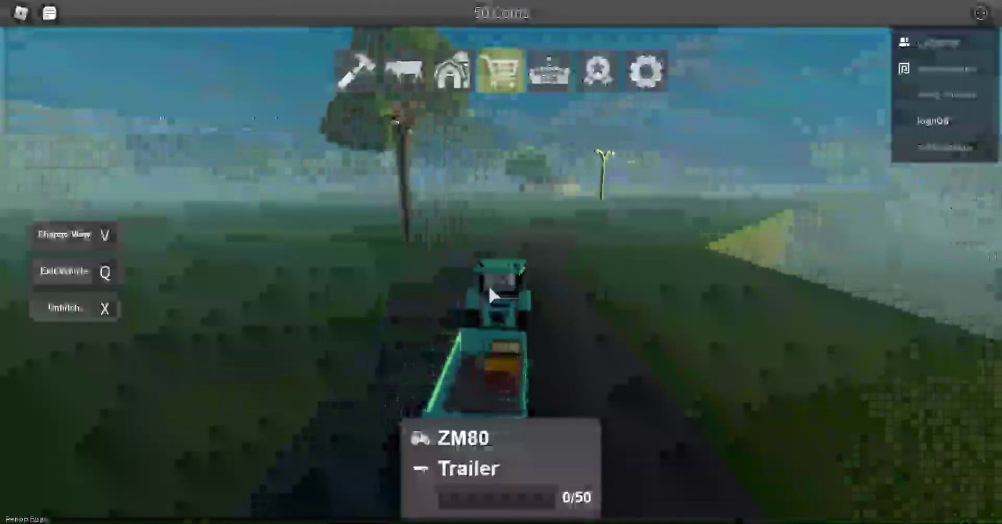
key(w)
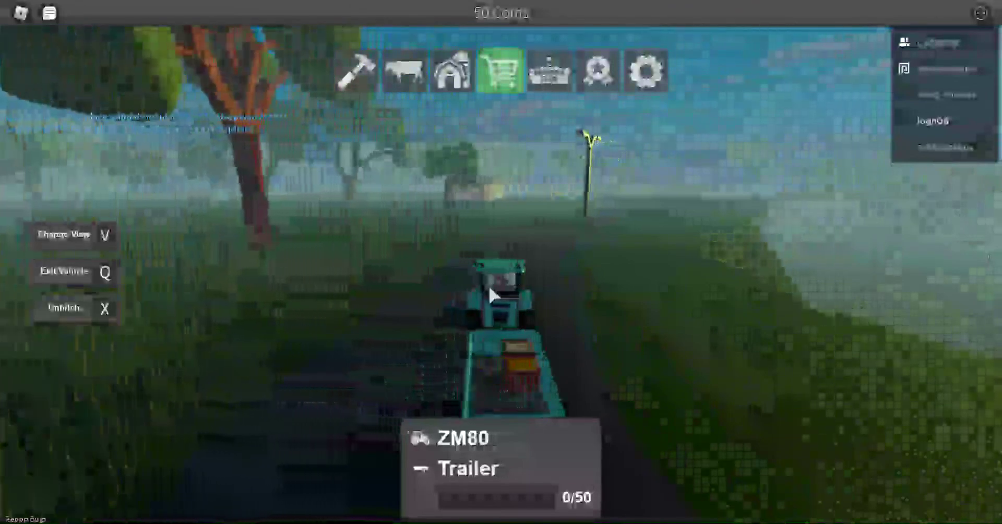
key(w)
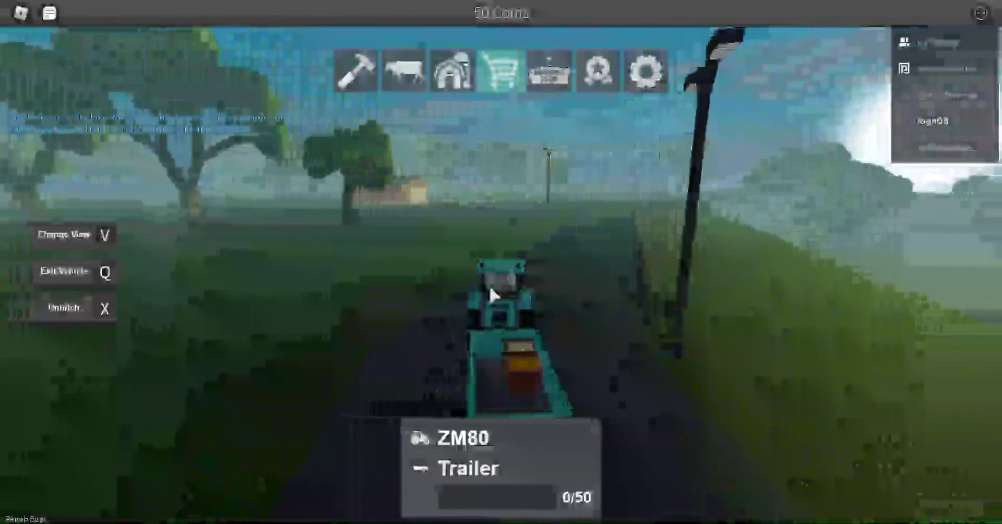
key(w)
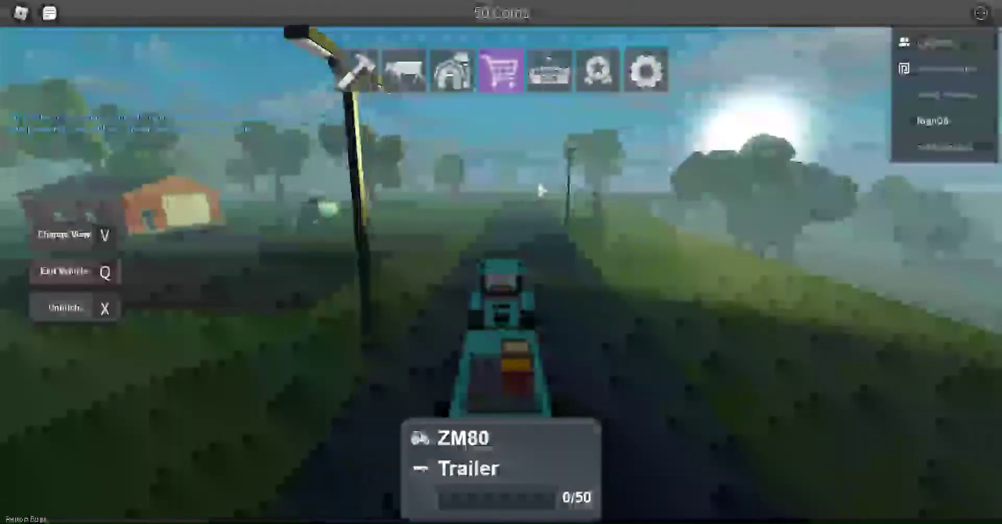
- Curve toward the red barn and pull up beside the harvester and parked equipment
drag(489, 283, 546, 204)
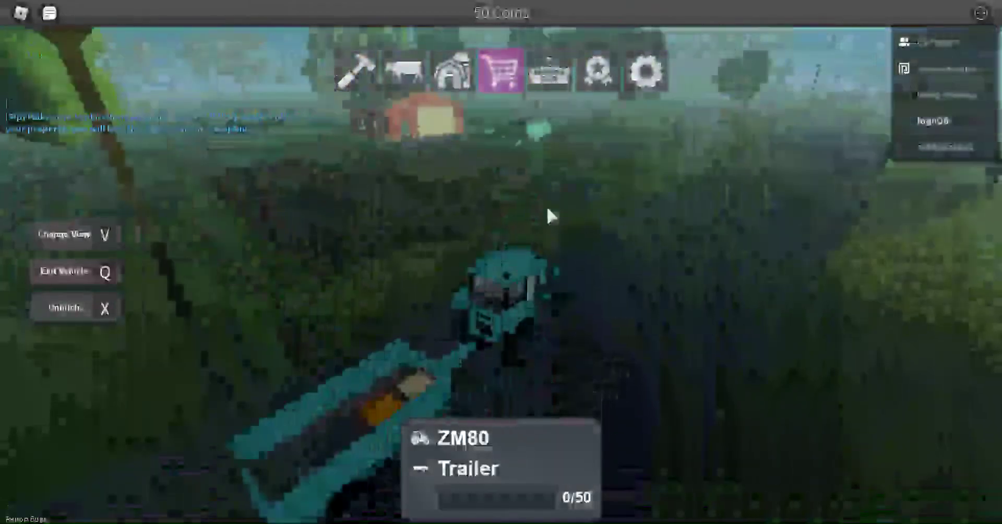
key(w)
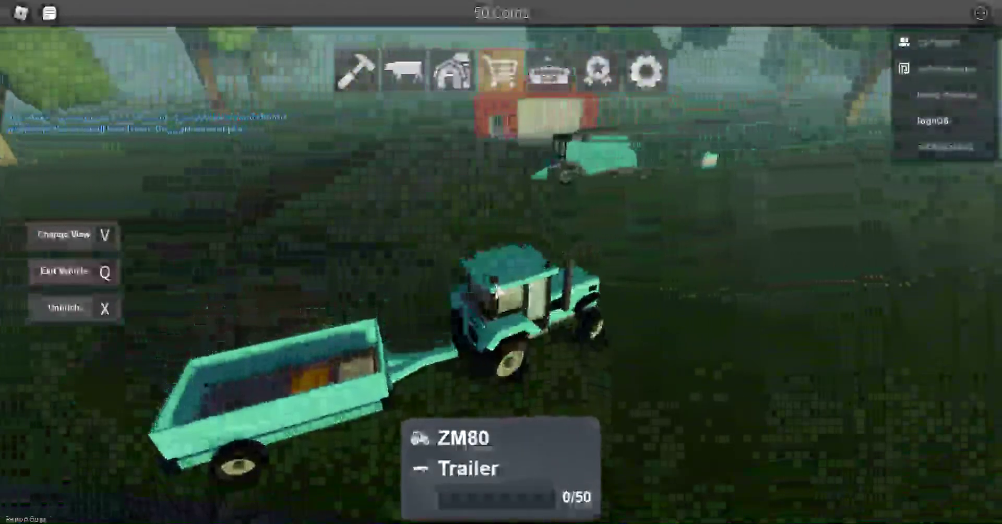
key(w)
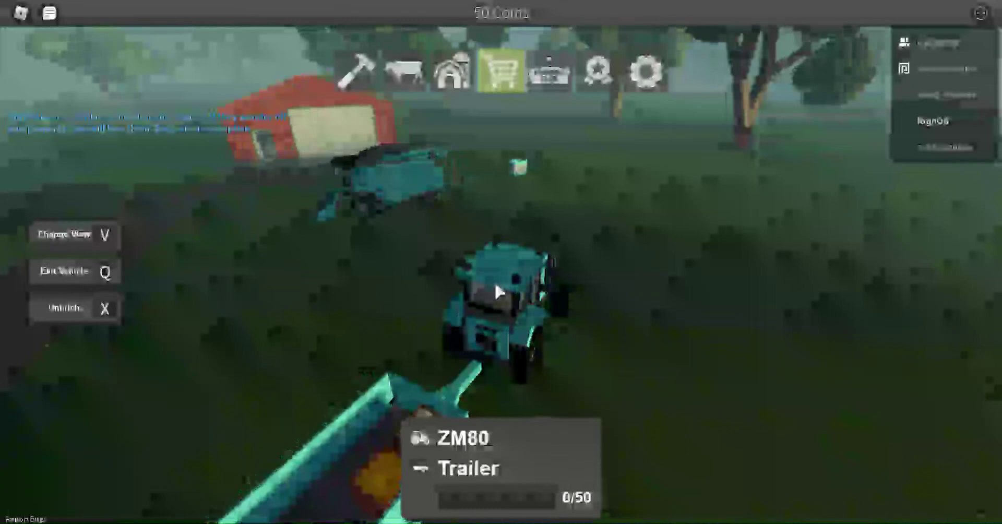
key(w)
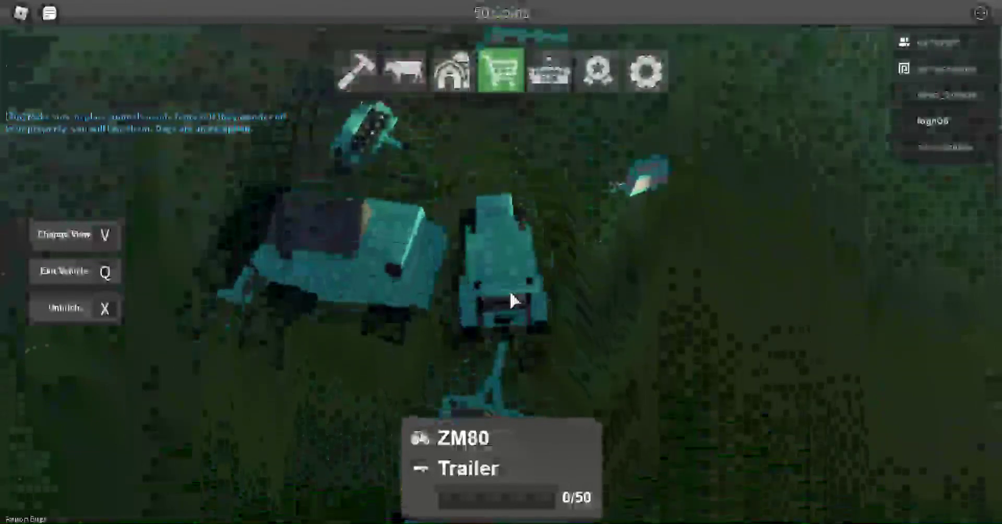
key(w)
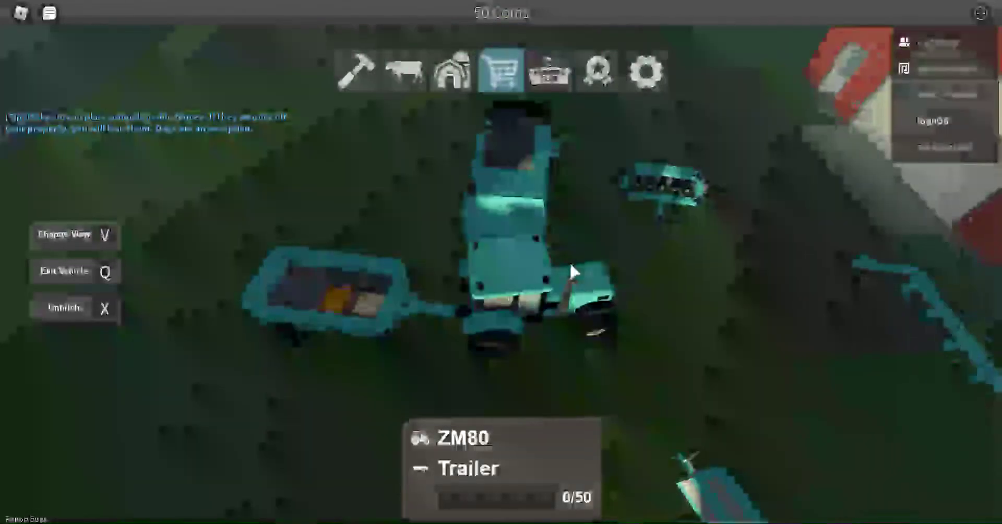
- Back the ZM80 up to the KADL cultivator, unhitch, and step out on foot
key(q)
key(e)
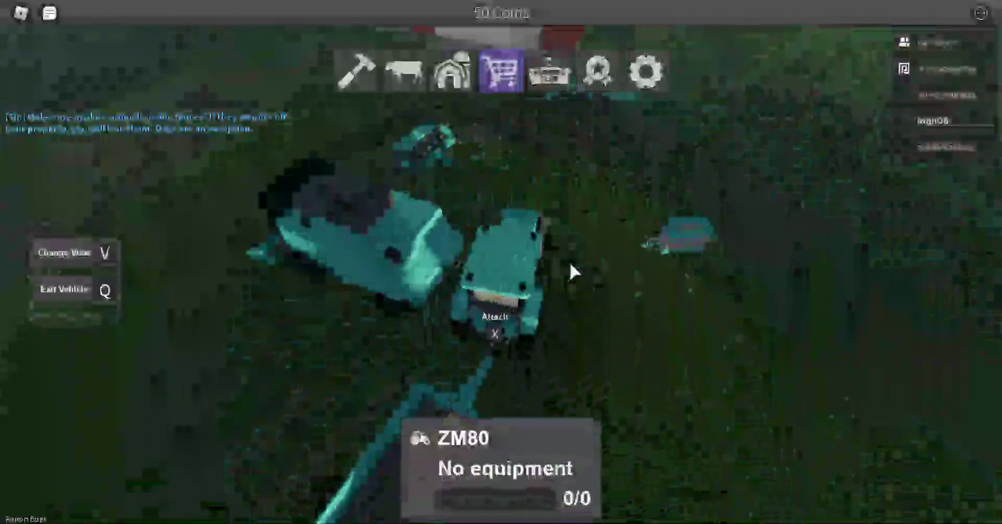
key(w)
key(w)
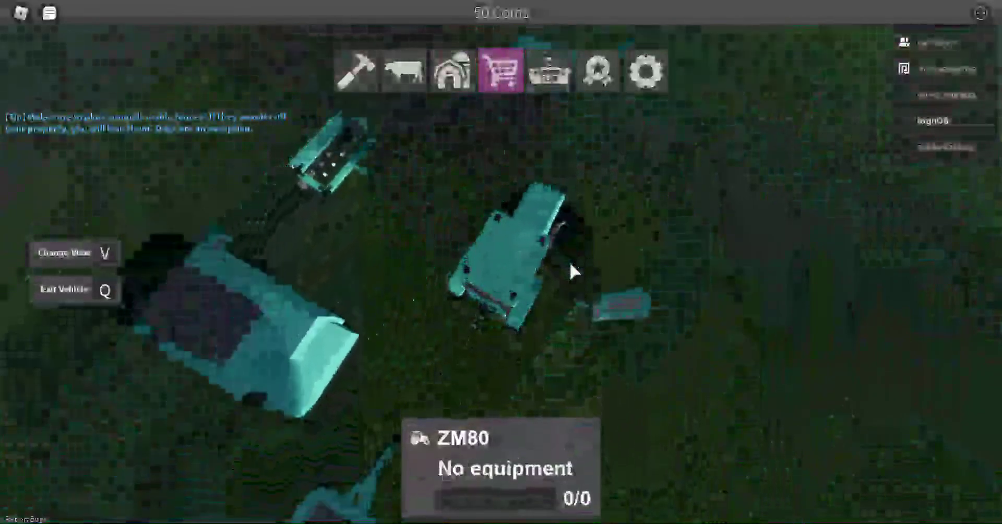
key(w)
key(w)
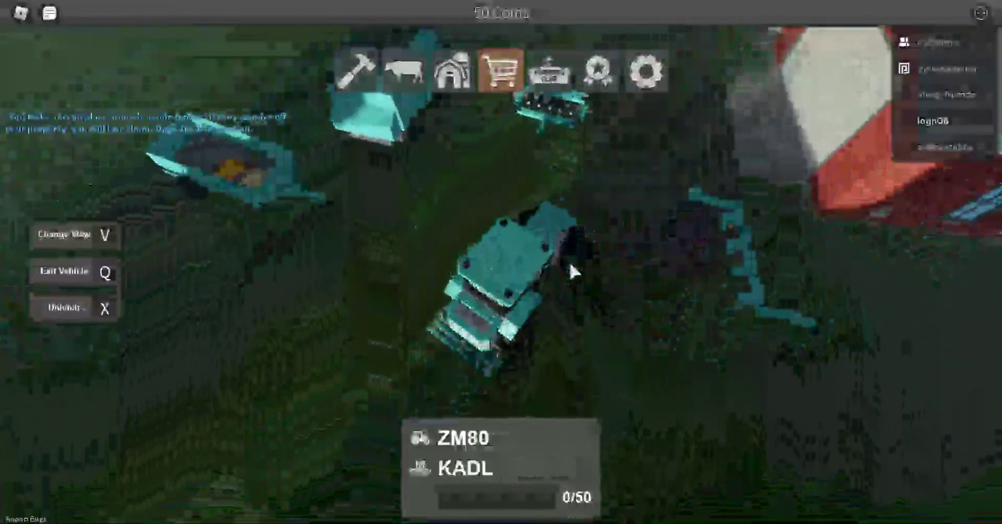
key(x)
key(q)
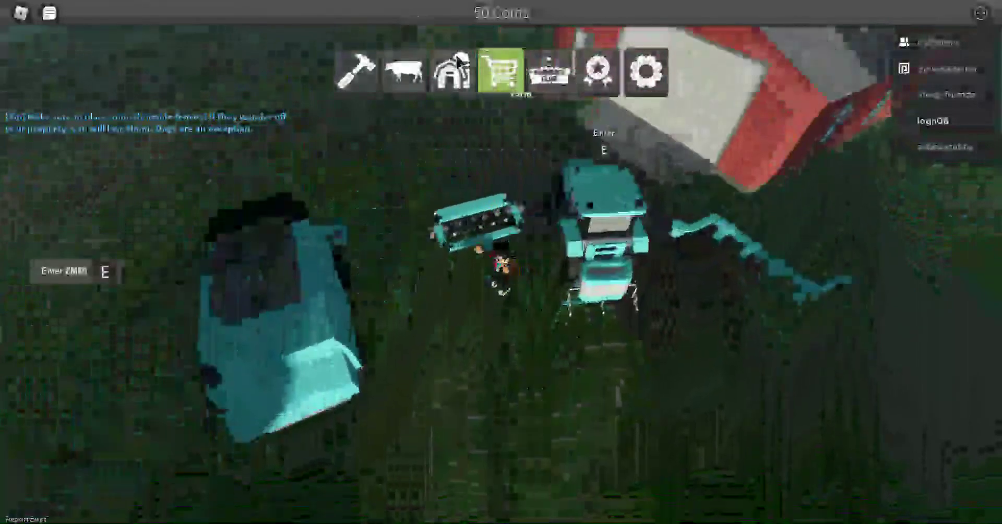
- Open the farm details panel and collapse the Equipment and Profit Sharing section
click(452, 72)
drag(483, 248, 581, 215)
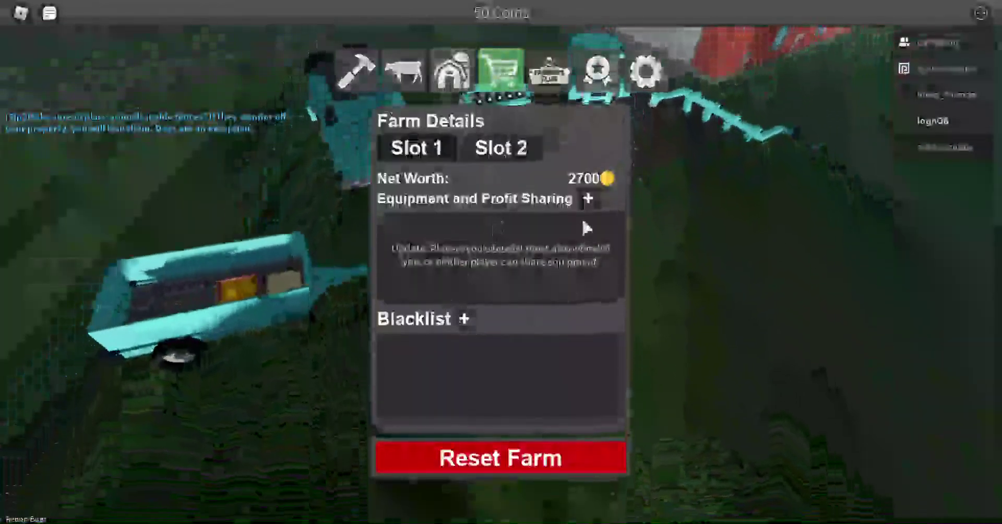
click(465, 319)
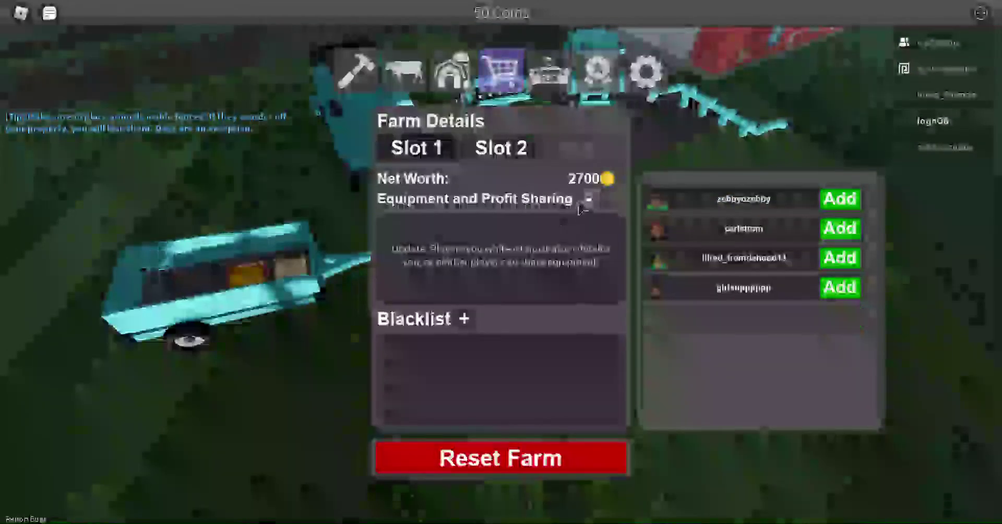
click(586, 200)
- Cancel the Robux prompt for Slot 2 and decline the Reset Farm confirmation
click(501, 148)
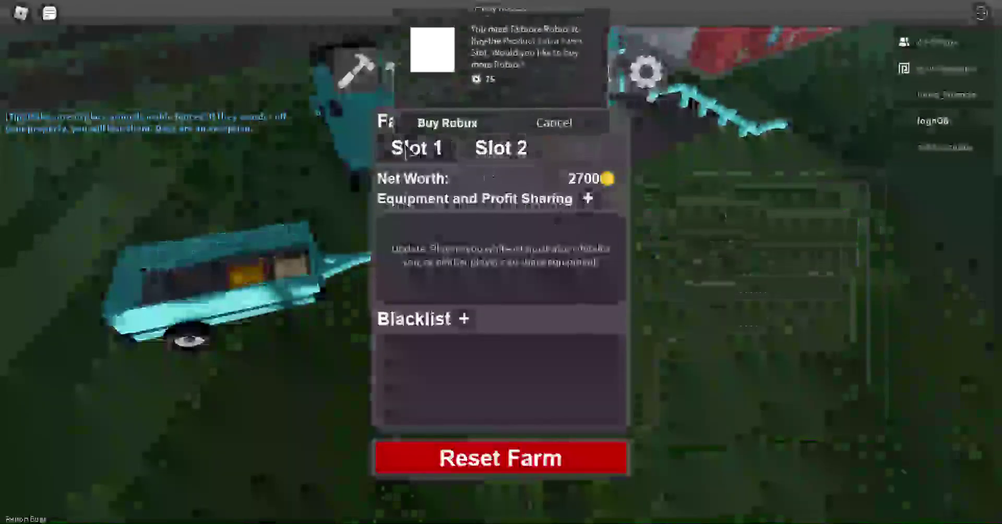
click(555, 312)
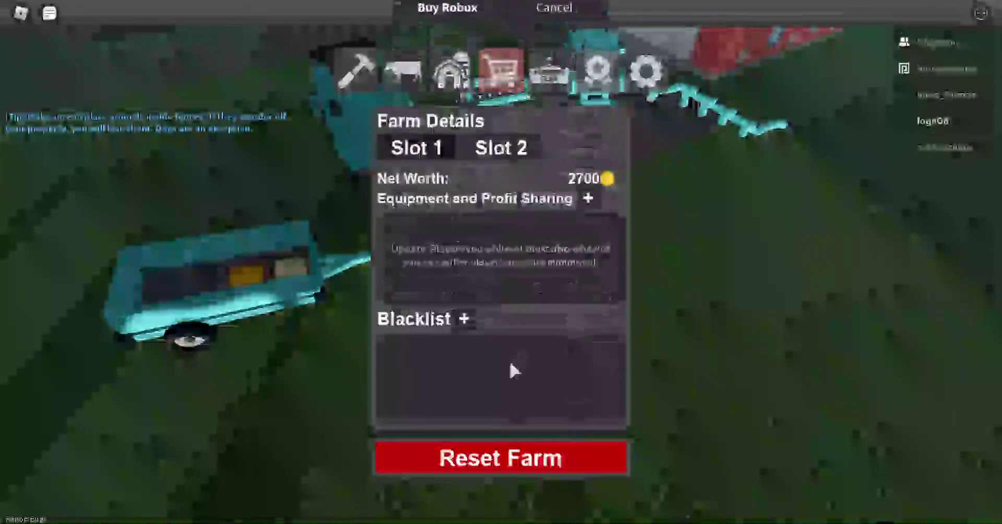
click(473, 464)
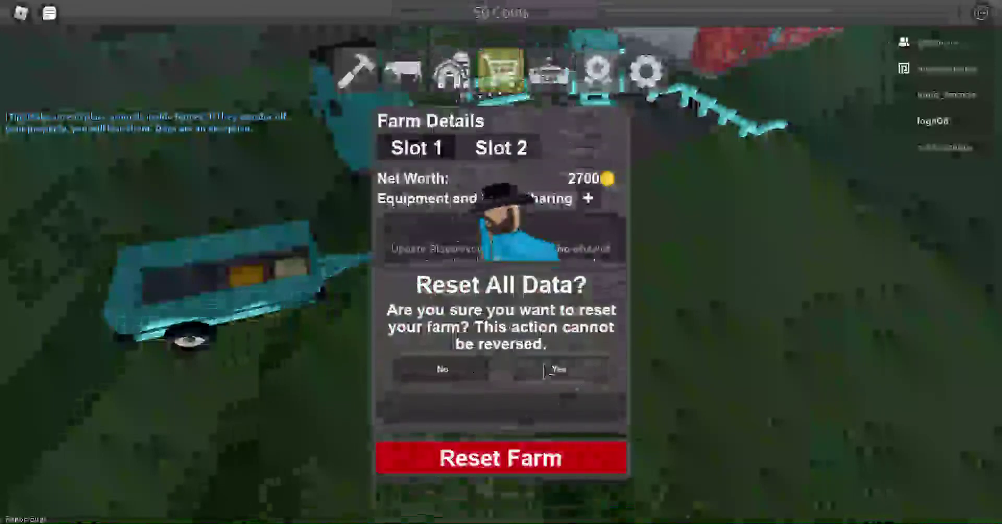
click(443, 369)
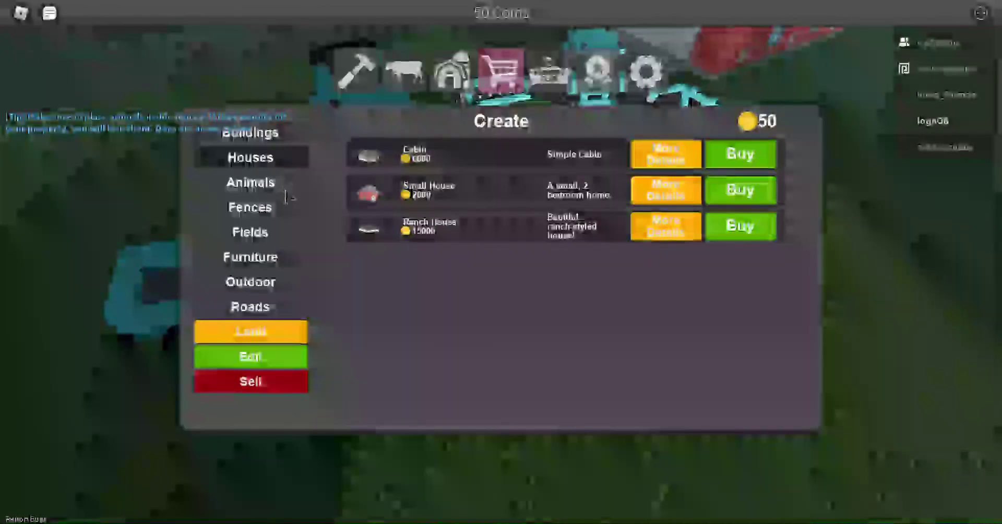
- Open the Fields catalogue, preview the 15-coin-per-tile Standard Field, then cancel placement
click(258, 232)
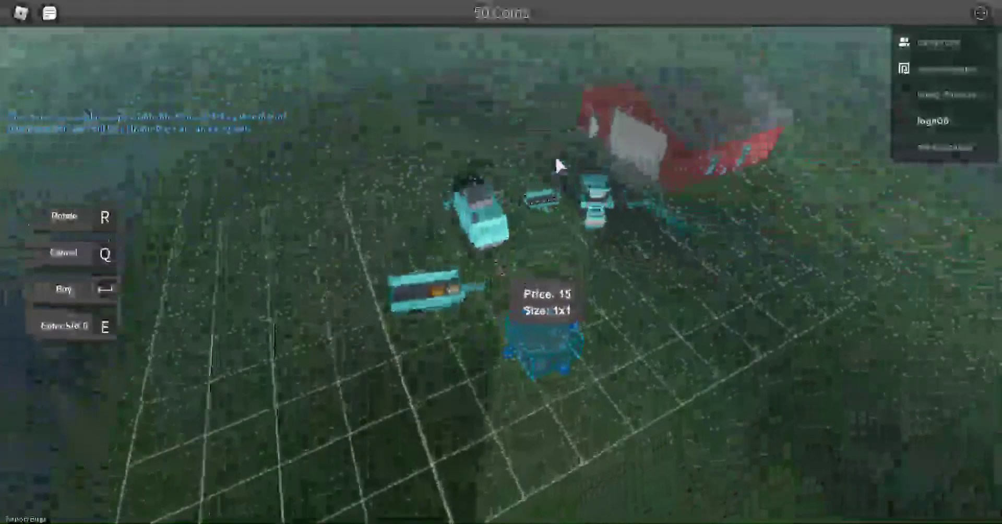
key(q)
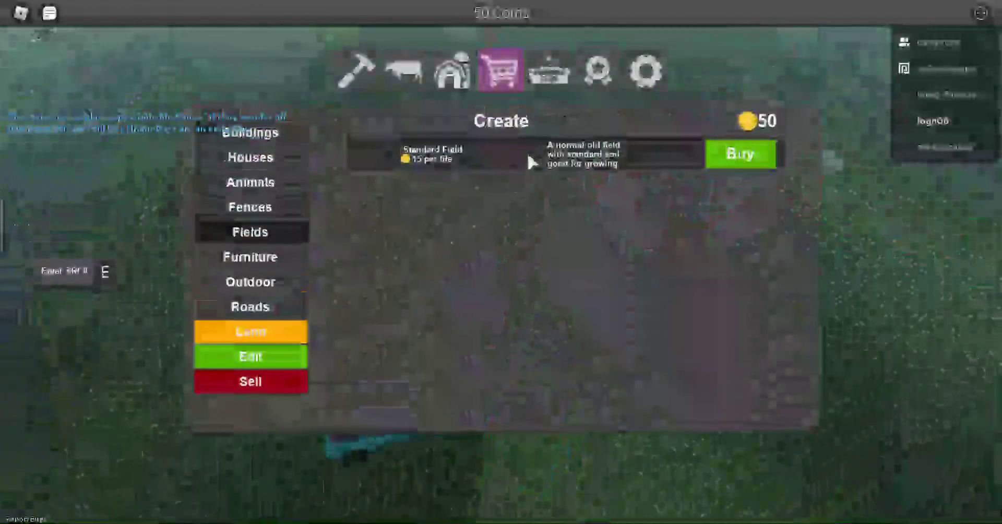
- Re-enter Standard Field placement mode after a few cancelled attempts
click(740, 155)
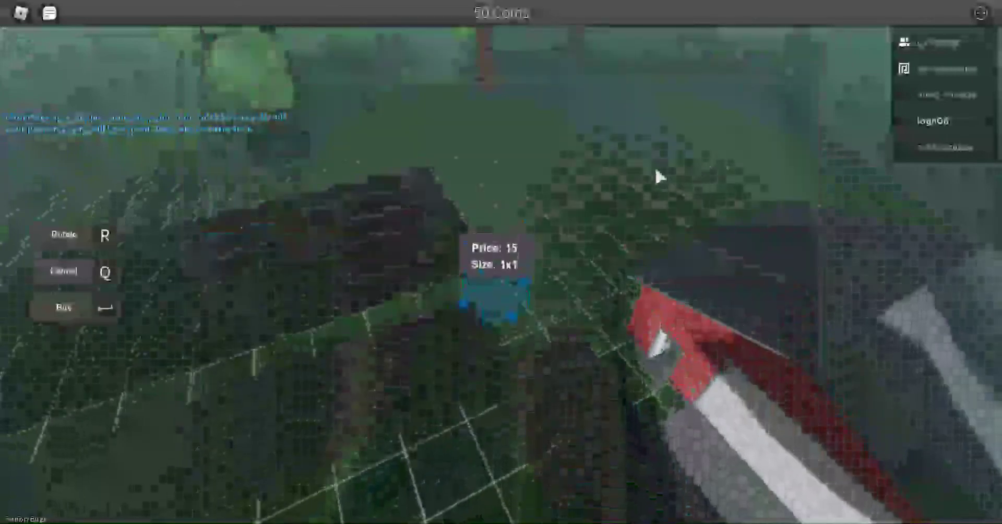
key(q)
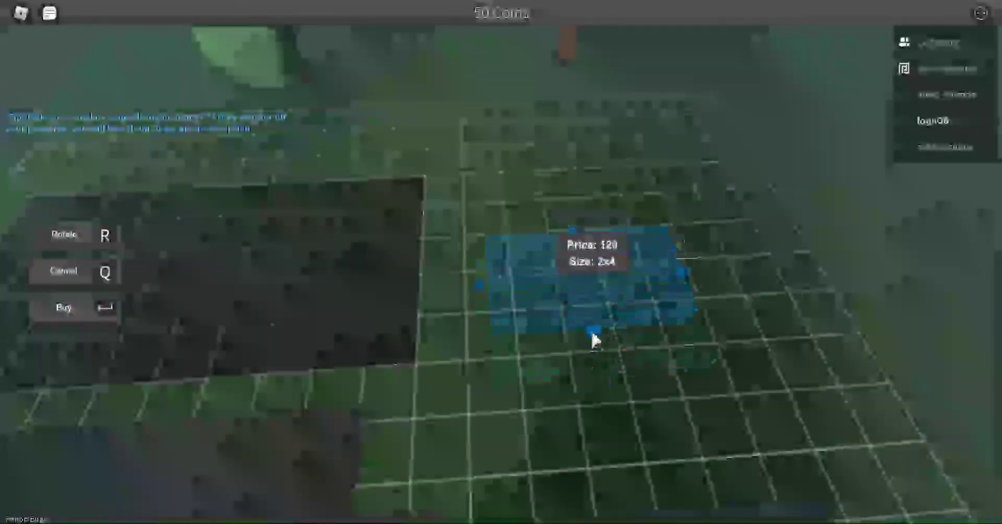
key(q)
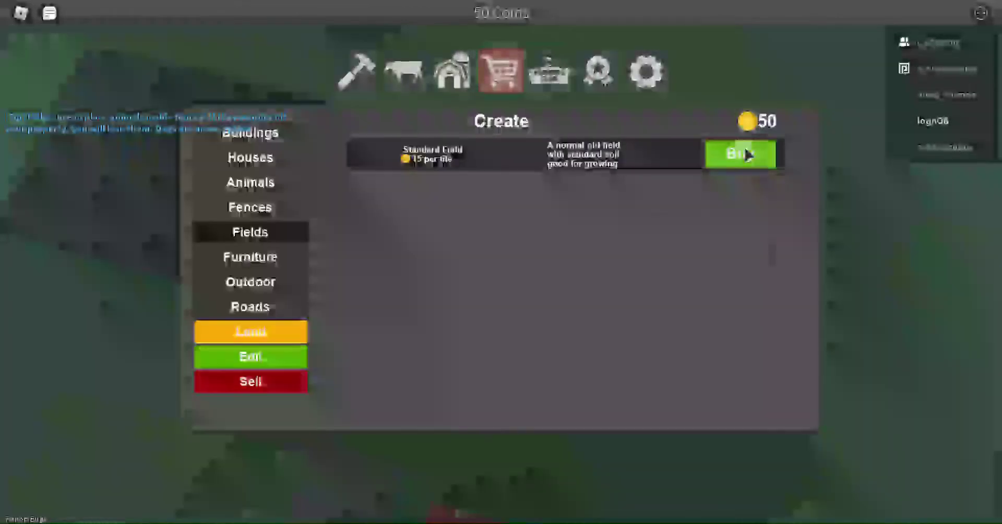
click(740, 154)
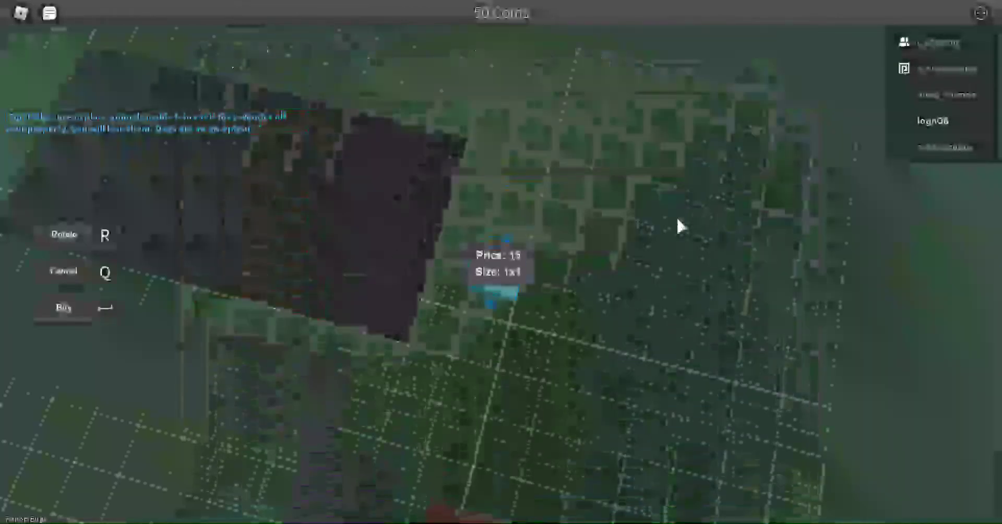
key(q)
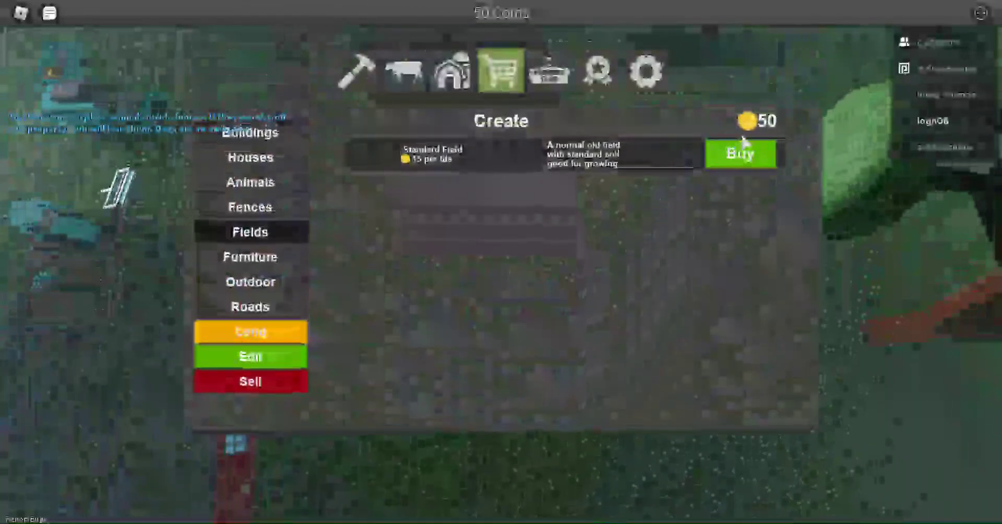
click(741, 154)
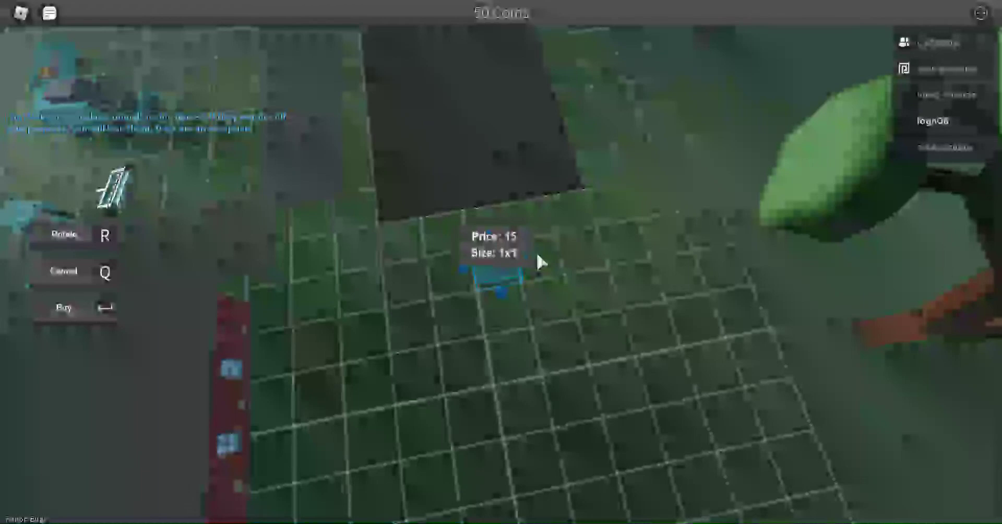
- Stretch the Standard Field preview to 5x8 tiles, priced at 600 coins
drag(527, 254, 600, 237)
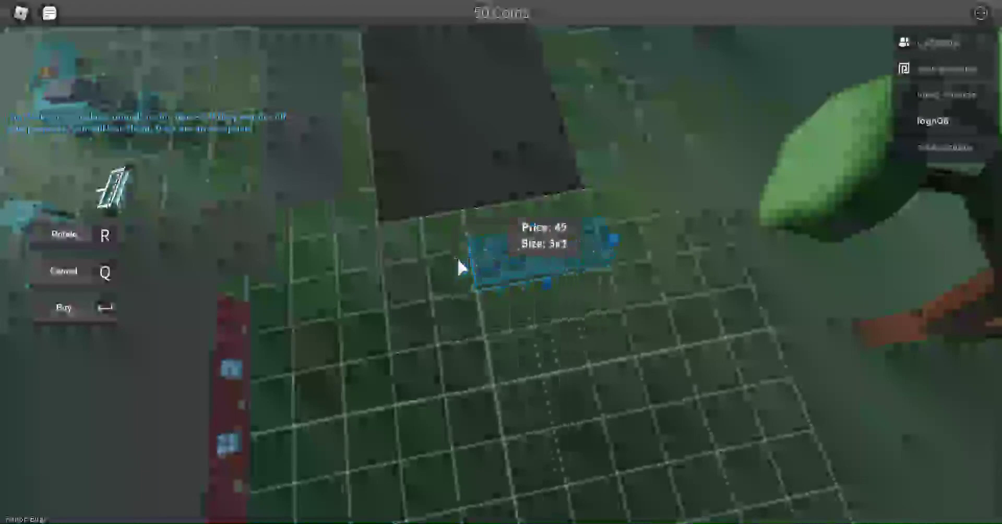
mouse_move(483, 242)
mouse_down()
mouse_move(392, 272)
mouse_move(356, 272)
mouse_up()
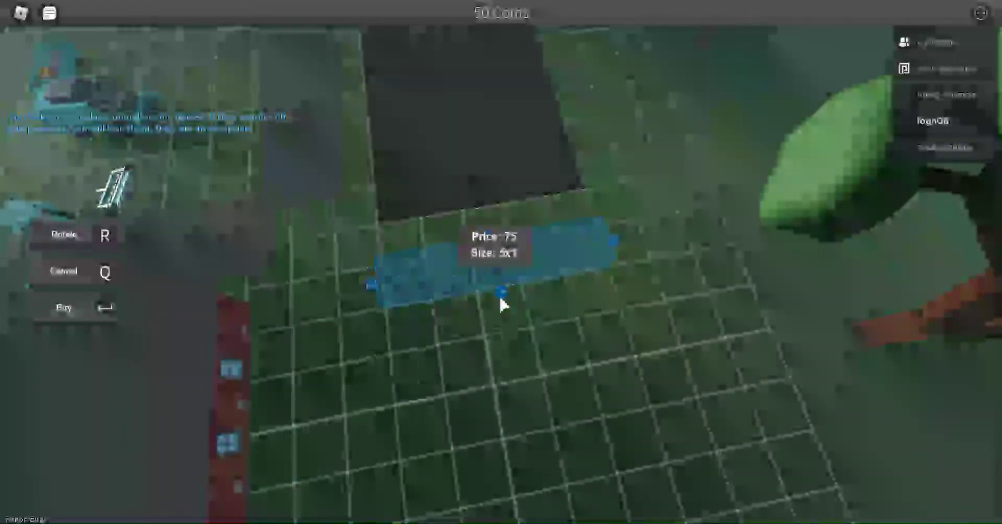
mouse_move(499, 288)
mouse_down()
mouse_move(552, 344)
mouse_move(559, 386)
mouse_up()
right_click(559, 386)
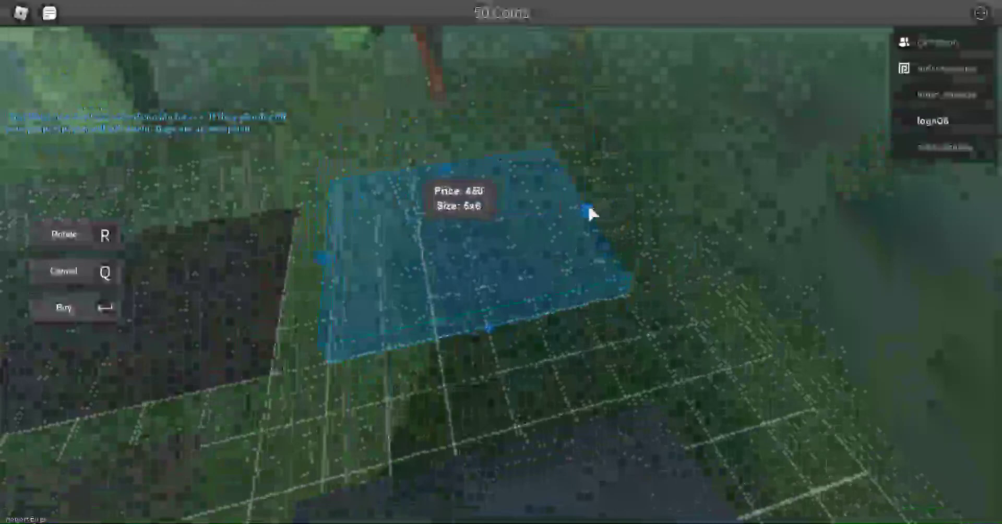
drag(585, 211, 565, 219)
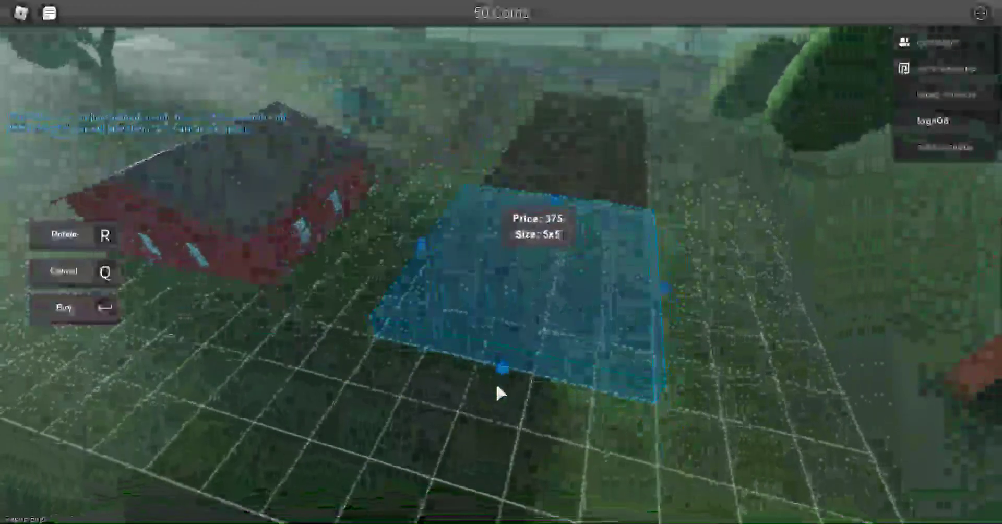
drag(503, 387, 440, 481)
right_click(853, 38)
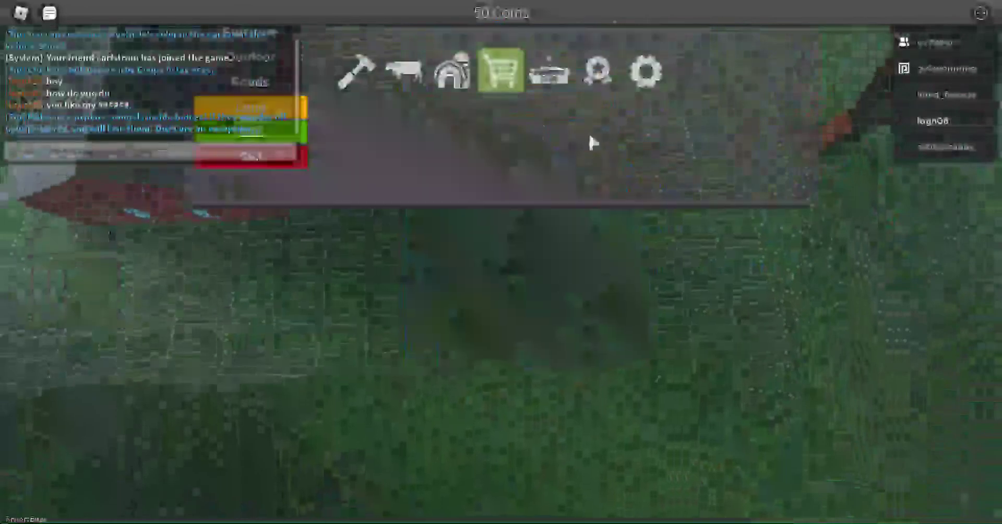
- Cancel the field, browse Furniture, then show the Shop with Boost Sell Prices and Farmer's Club
click(501, 72)
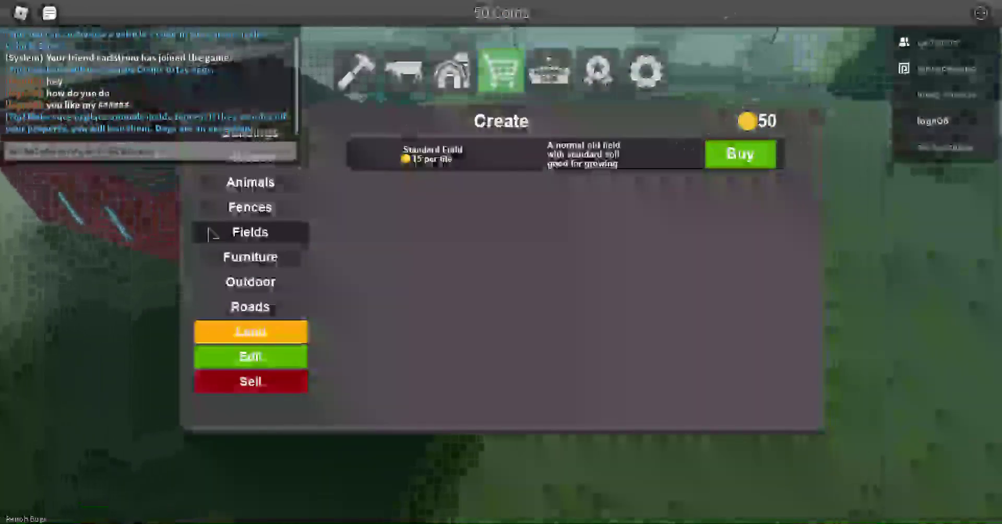
click(249, 257)
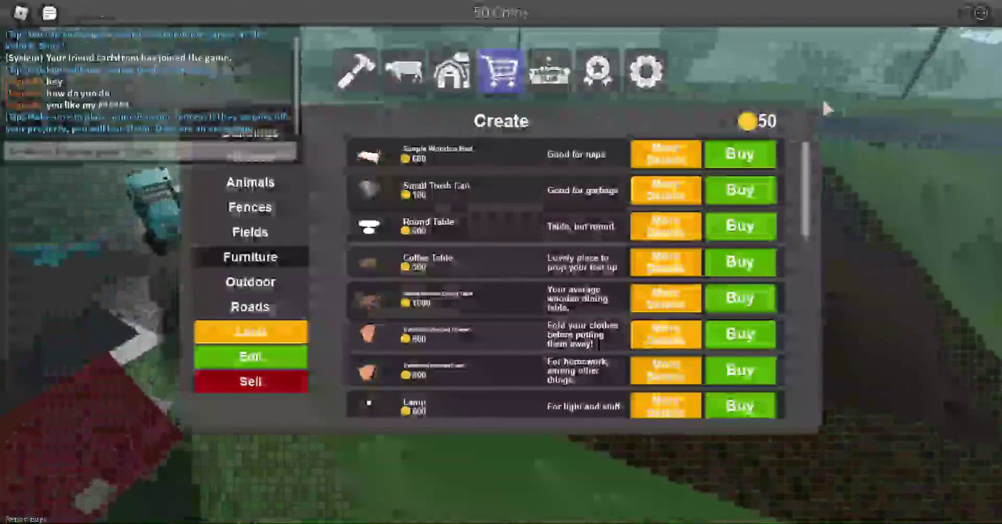
click(549, 72)
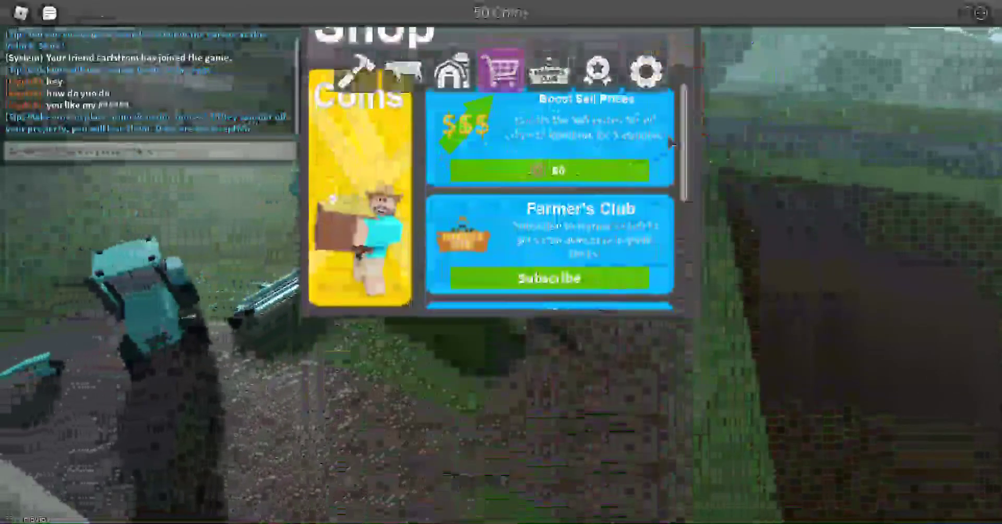
- Close the Shop and walk the avatar back into the ZM80 tractor
click(687, 121)
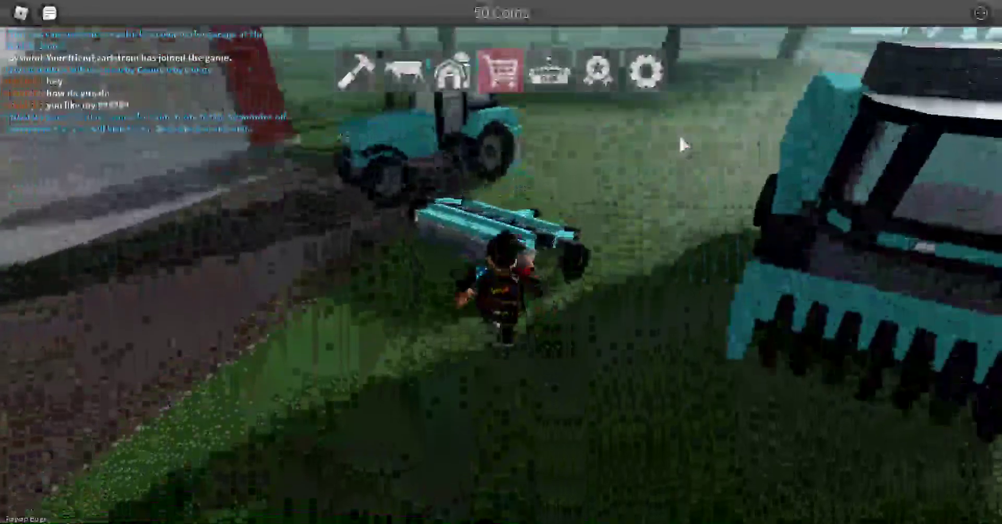
scroll(679, 145, down, 3)
scroll(678, 144, up, 3)
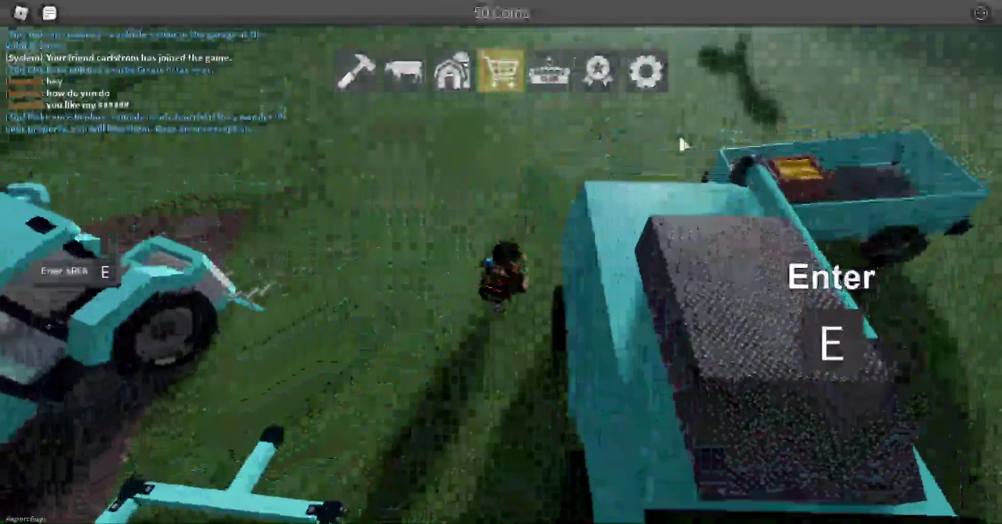
key(w)
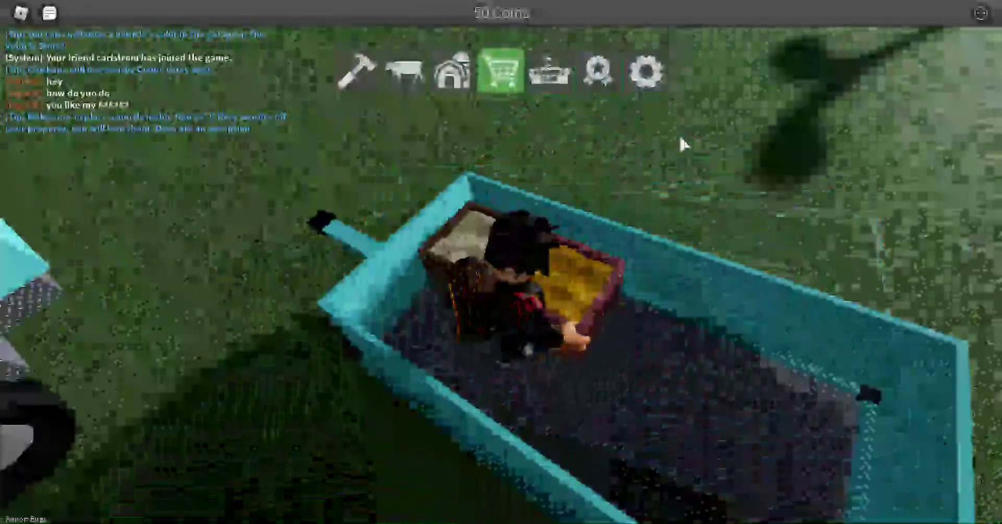
key(w)
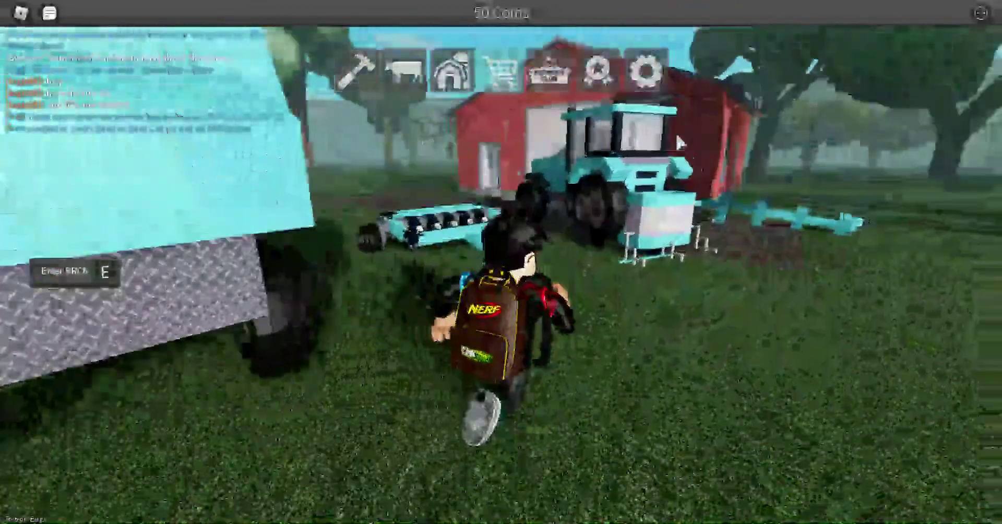
key(w)
- Unhitch the KADL seeder and hitch the S4204 plow to the ZM80
key(e)
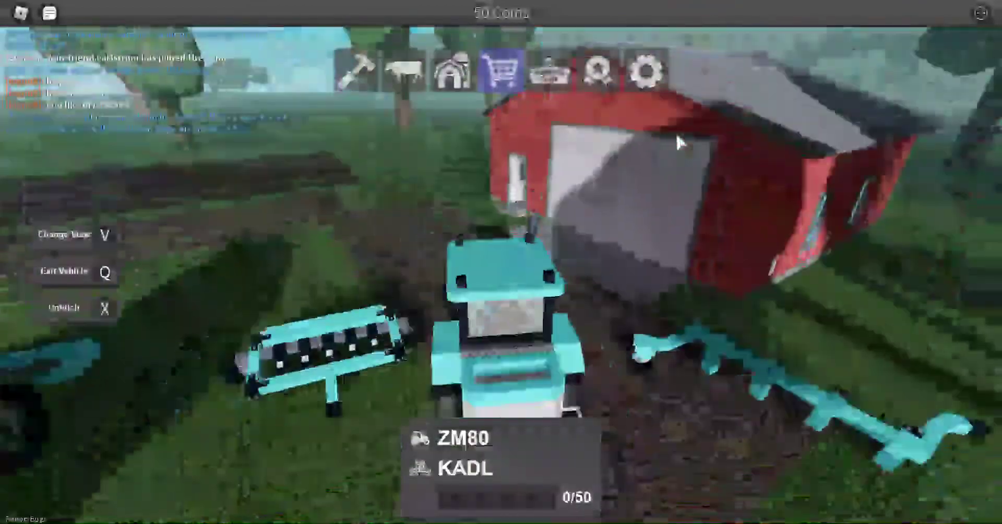
key(w)
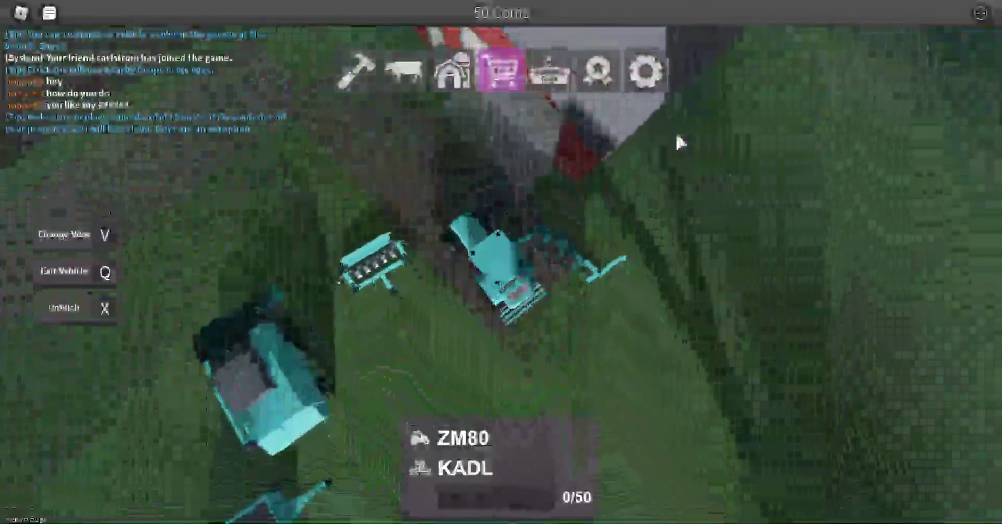
key(w)
key(x)
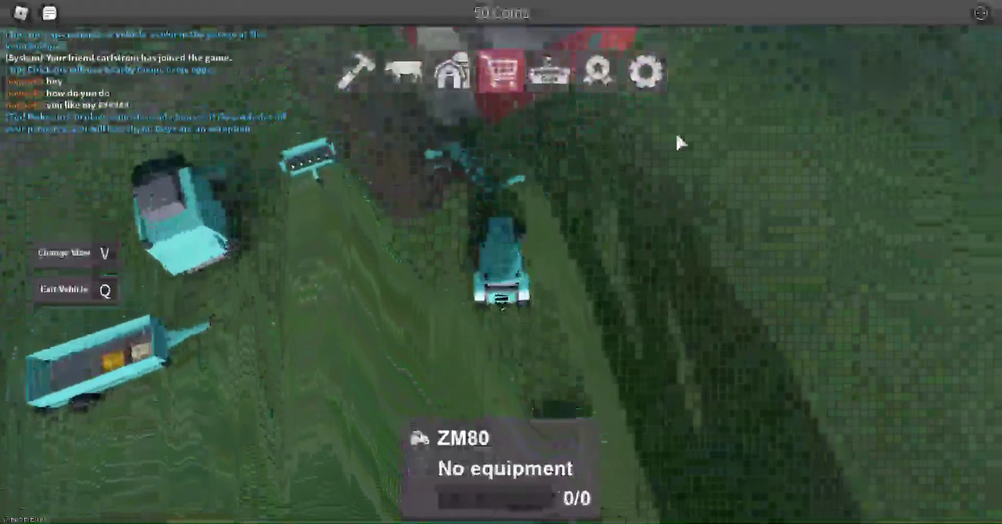
key(w)
key(a)
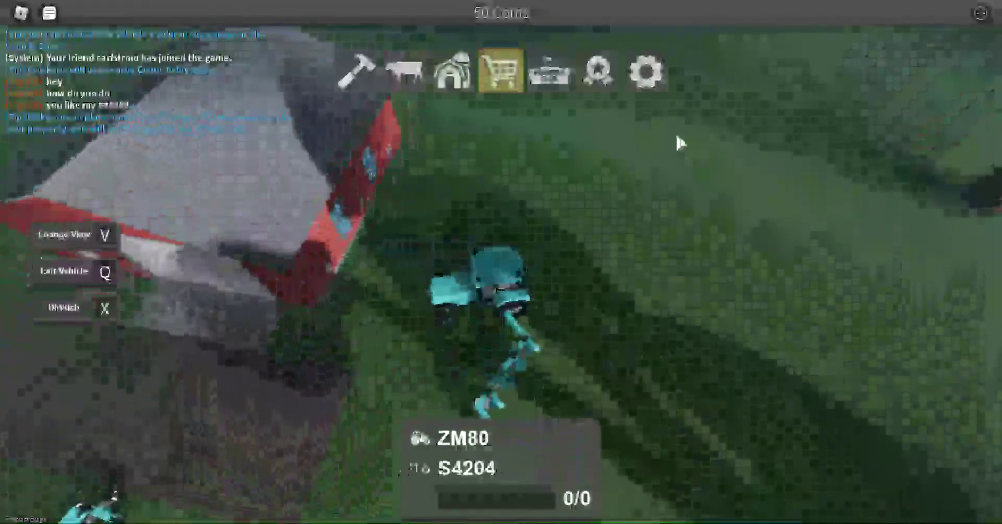
- Turn the ZM80 with the S4204 around and drive it away from the barn
key(w)
key(d)
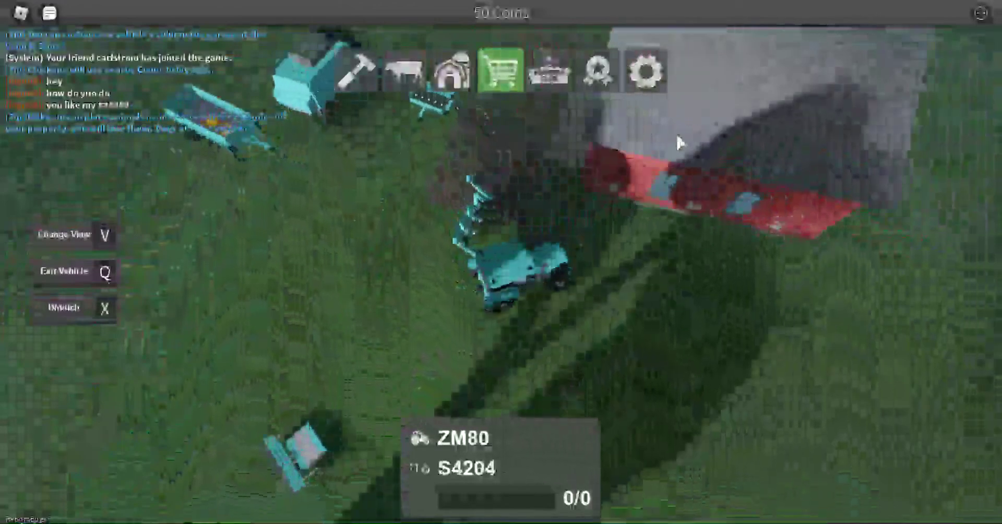
key(w)
key(d)
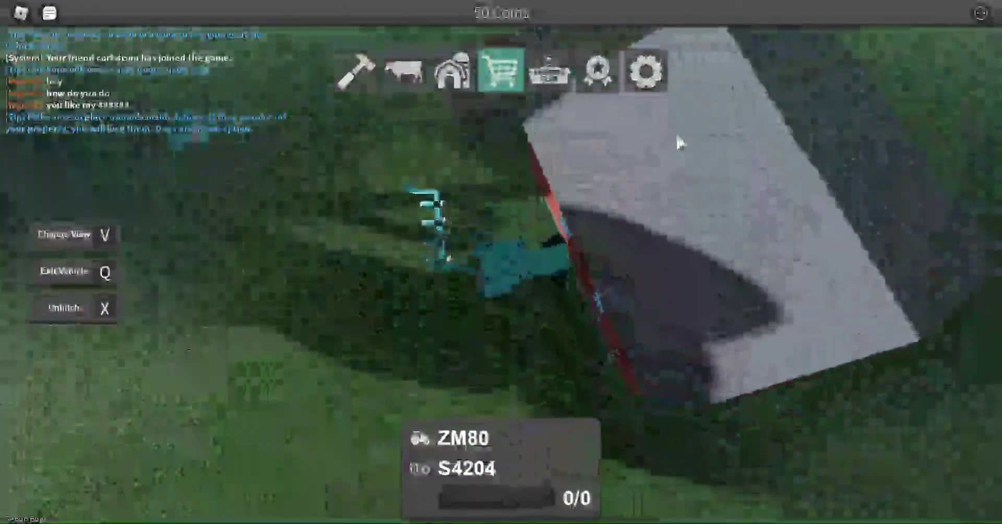
key(w)
key(s)
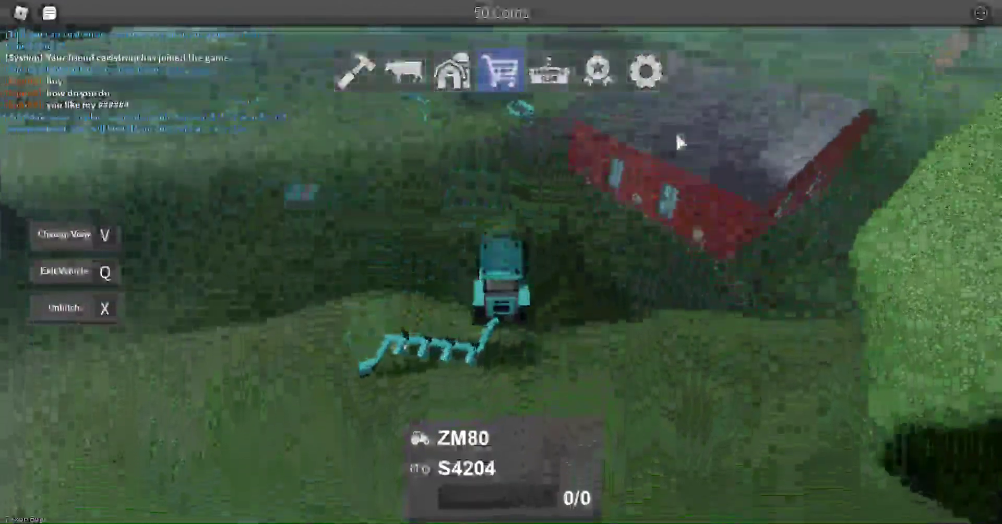
key(w)
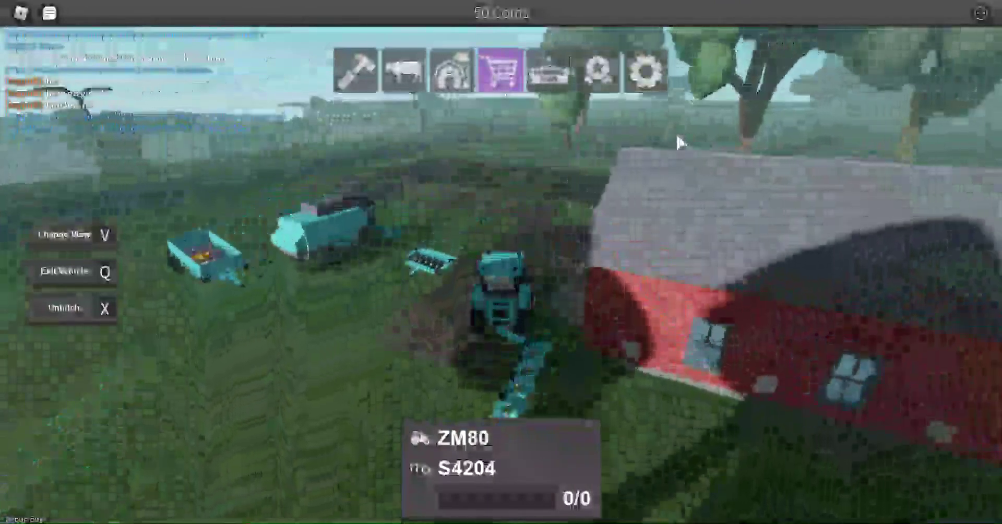
- Plow strips across the field with the S4204, steering around the tree at its edge
key(w)
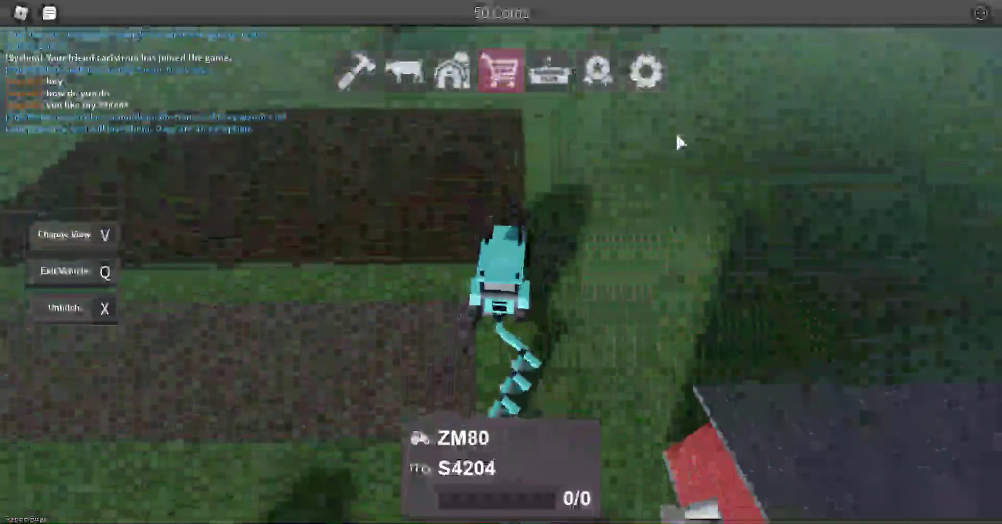
key(w)
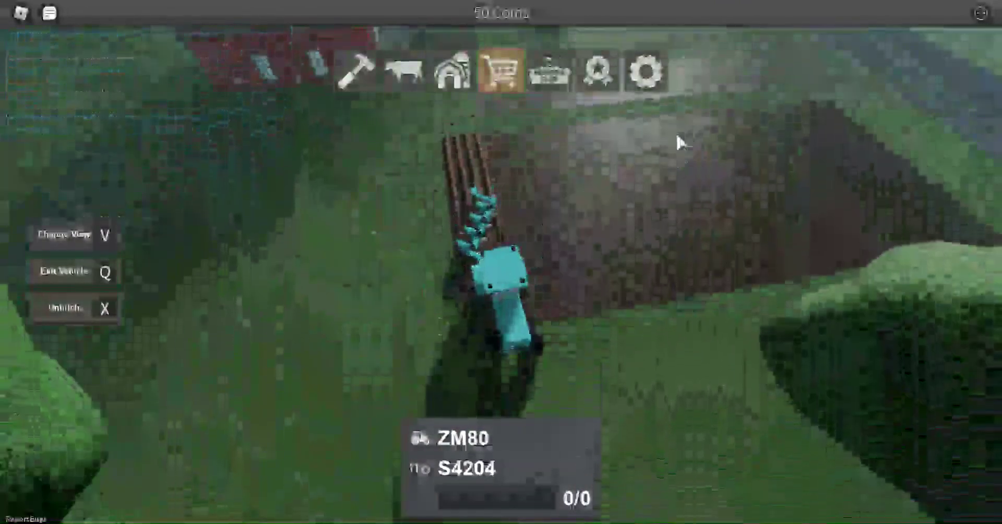
key(w)
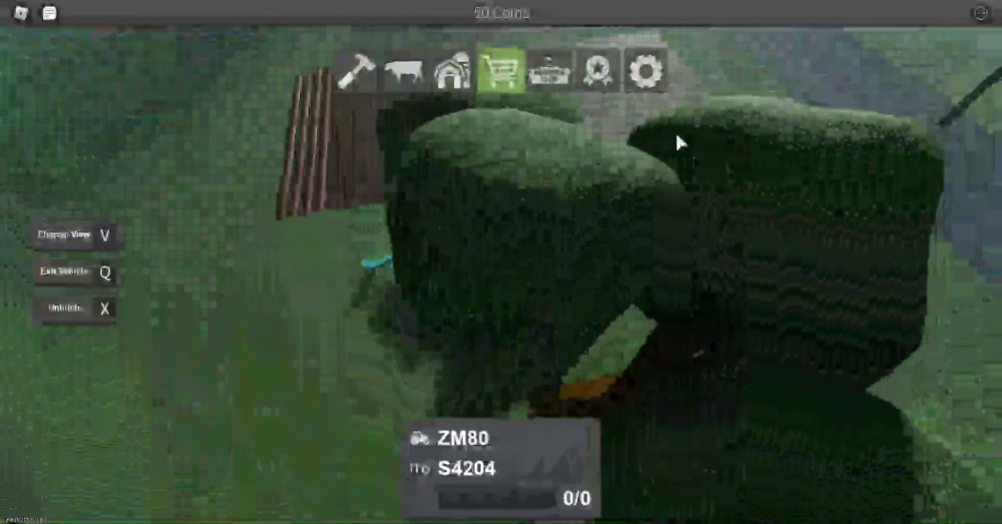
key(w)
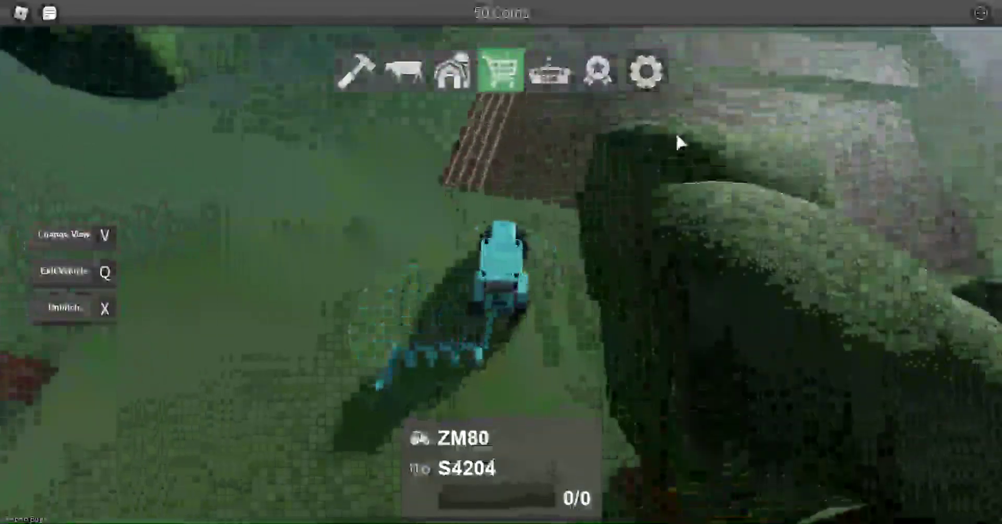
key(w)
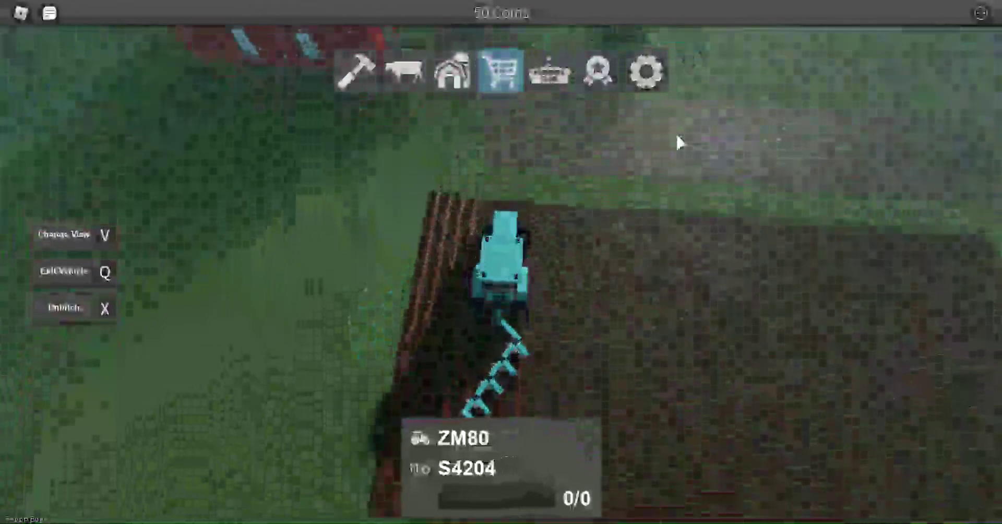
key(w)
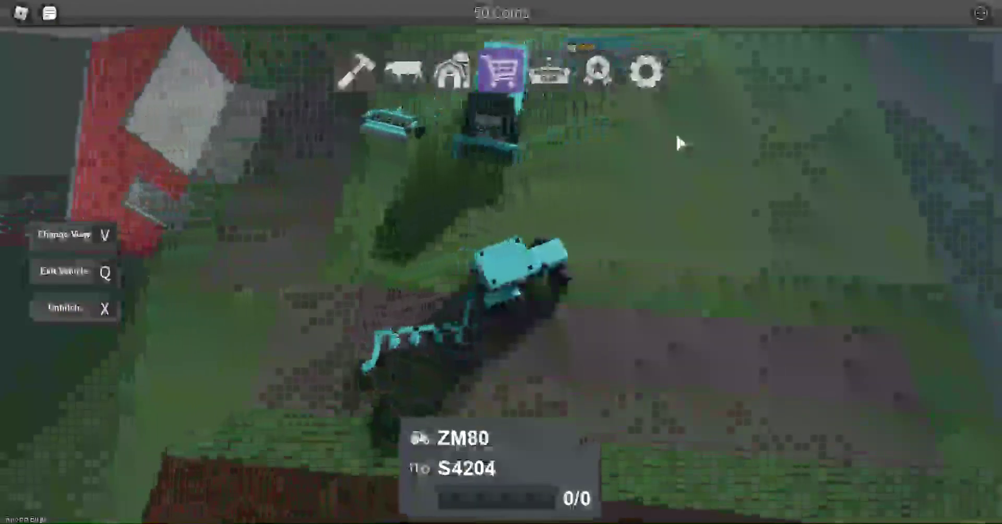
key(w)
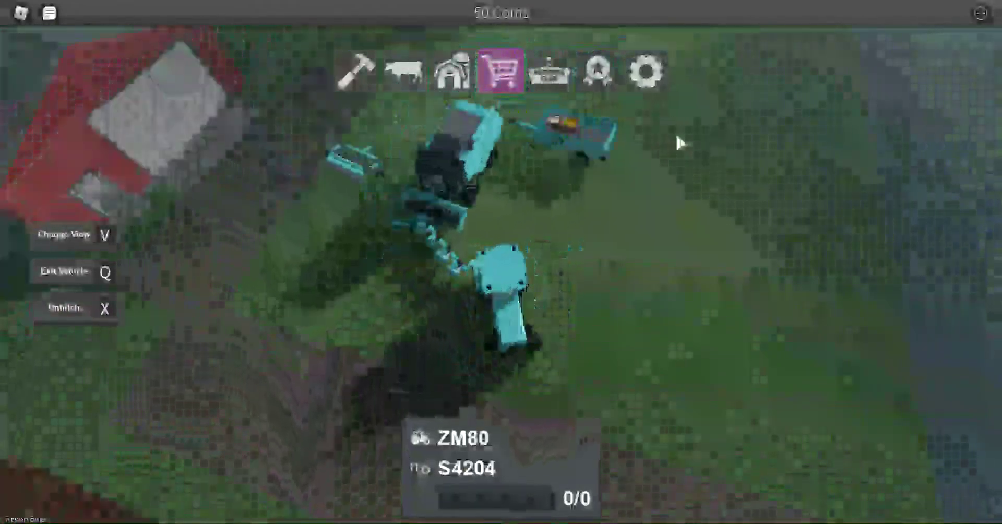
key(w)
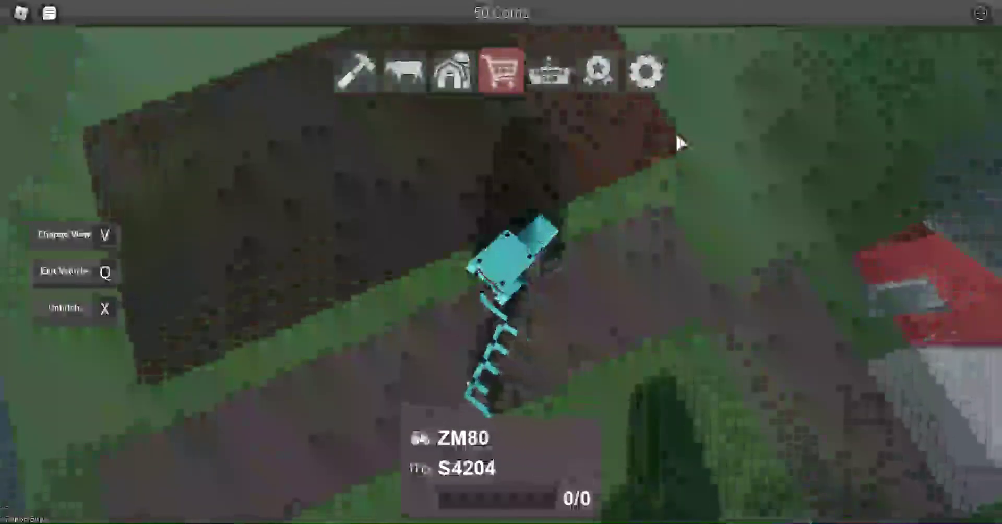
key(w)
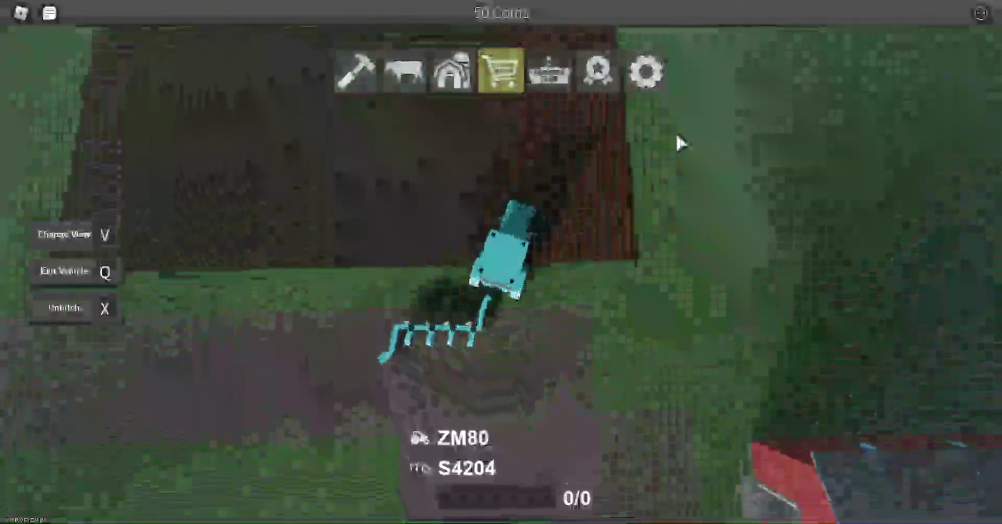
key(w)
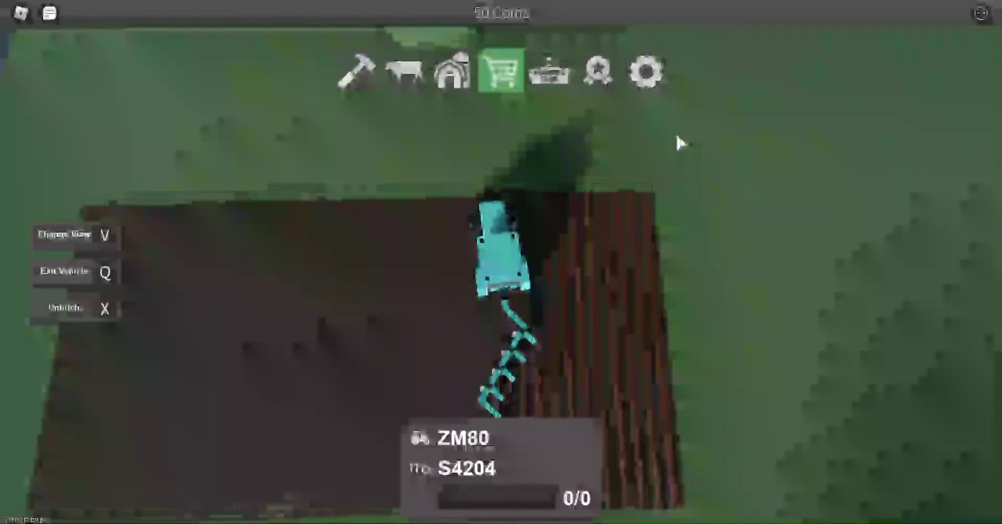
key(w)
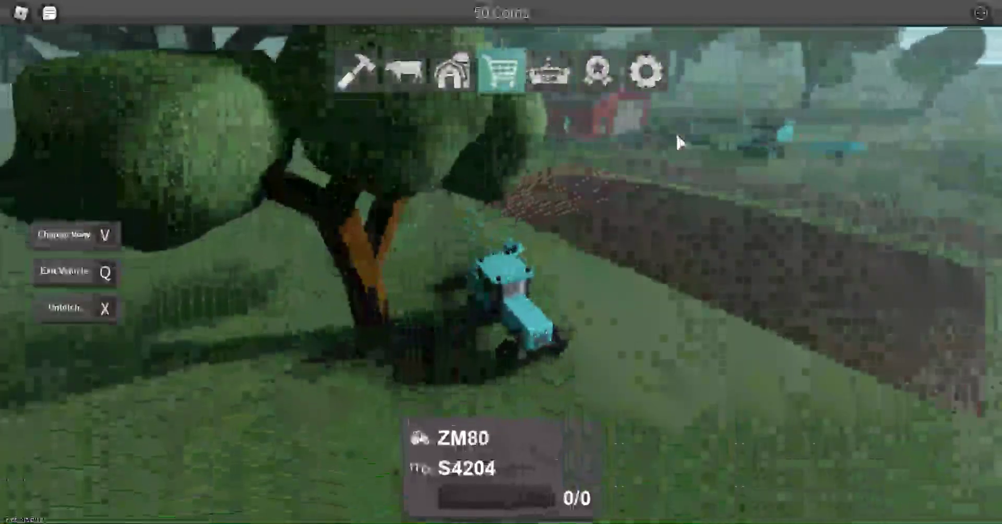
key(w)
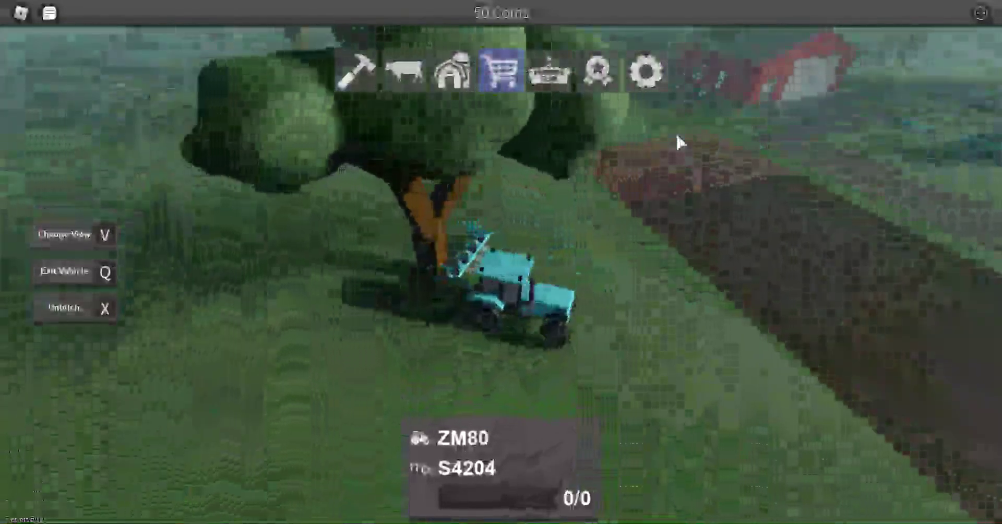
key(w)
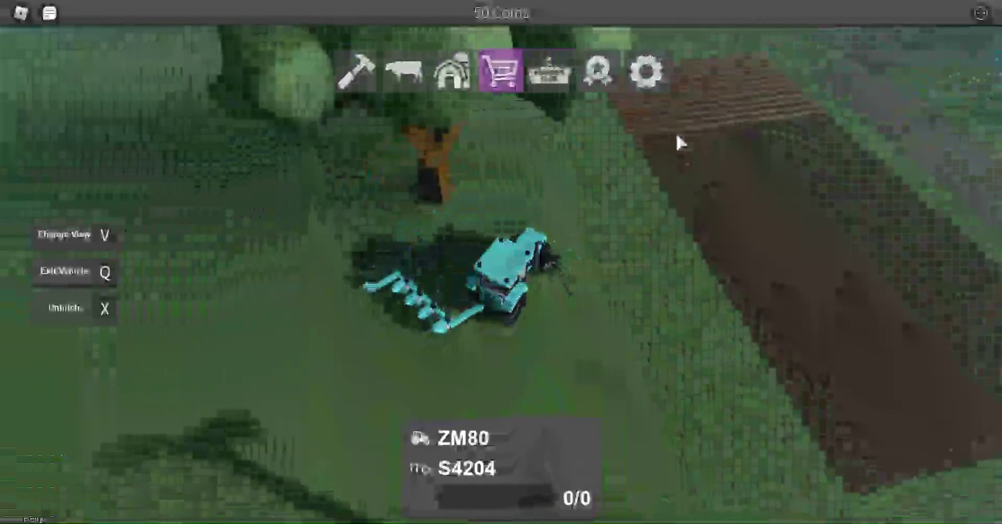
key(w)
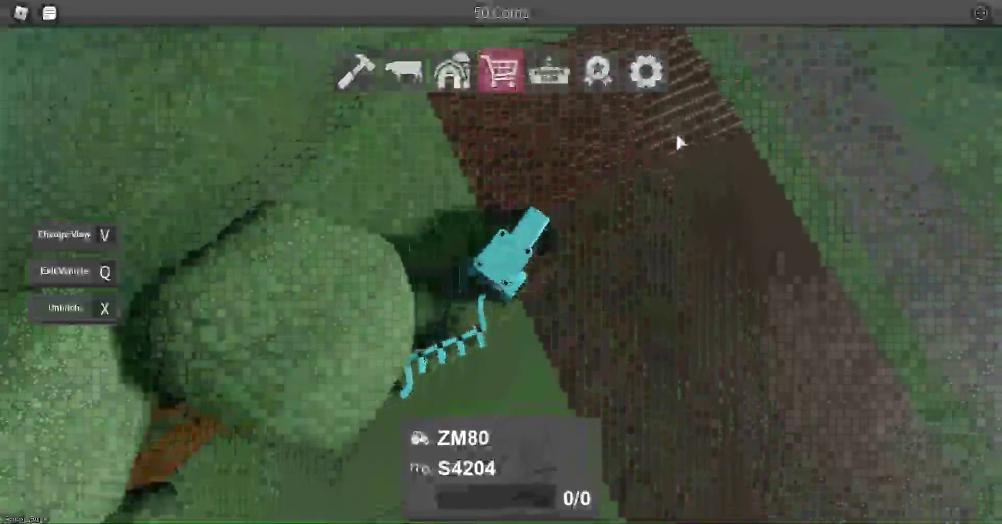
key(w)
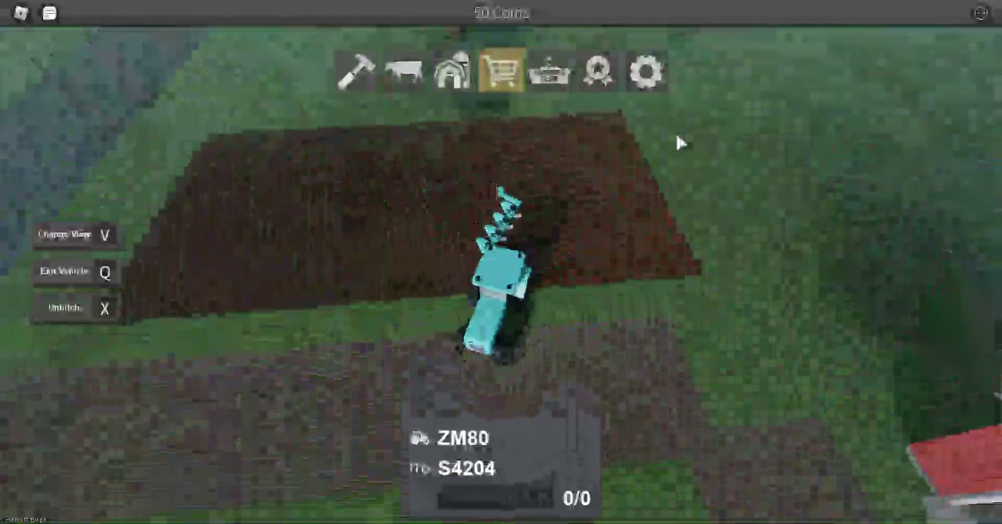
- Till further passes along the field, then drive off toward the parked vehicles
key(w)
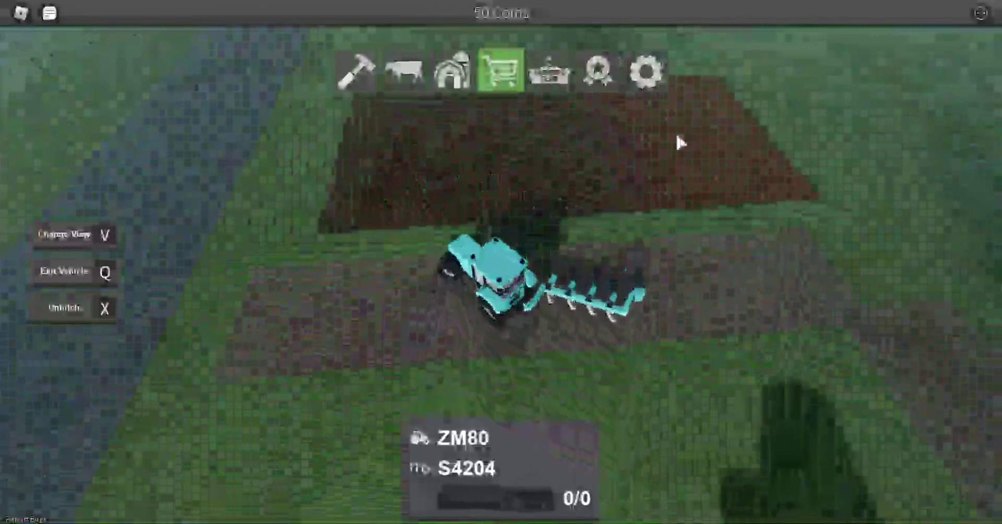
key(w)
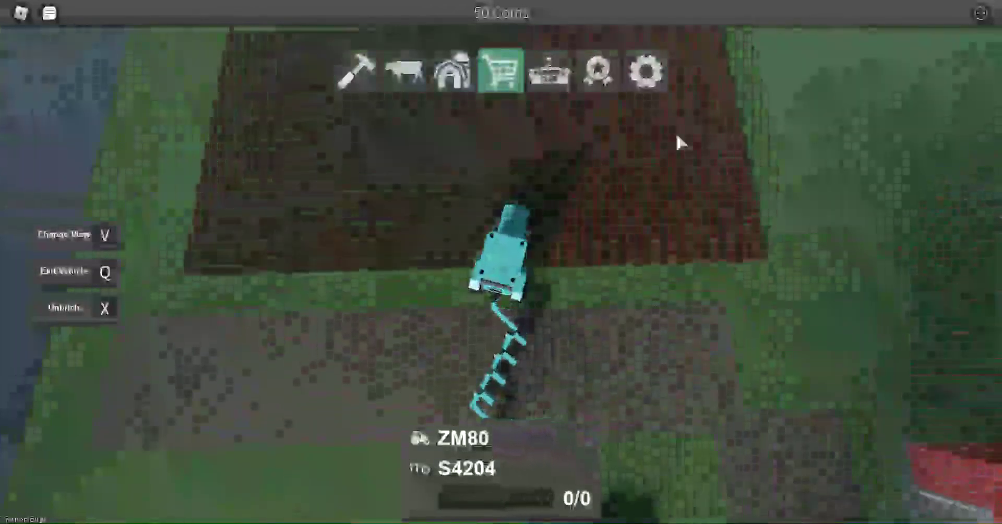
key(w)
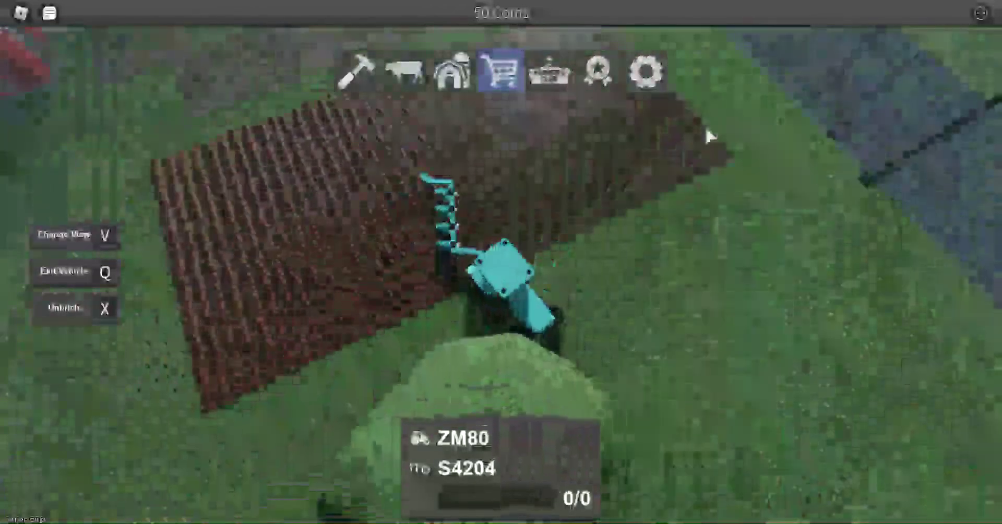
key(w)
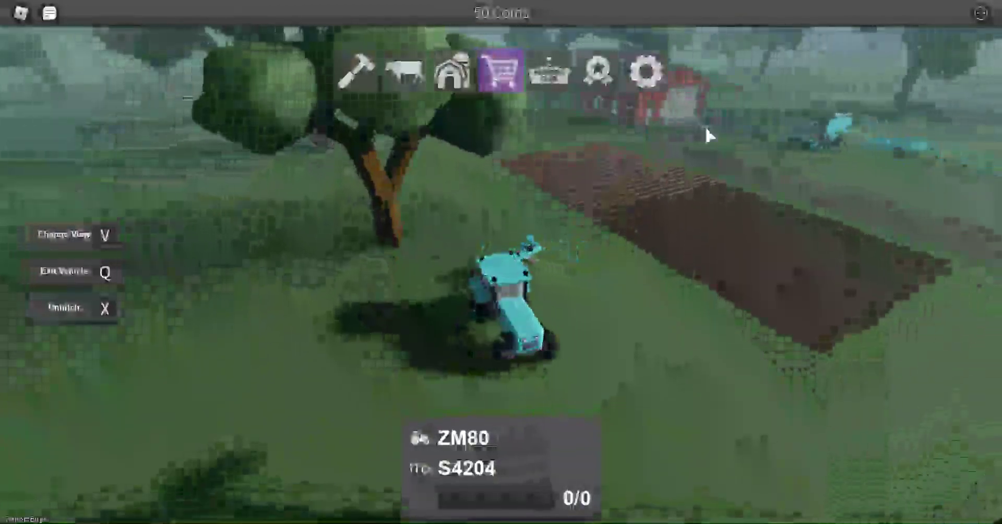
key(w)
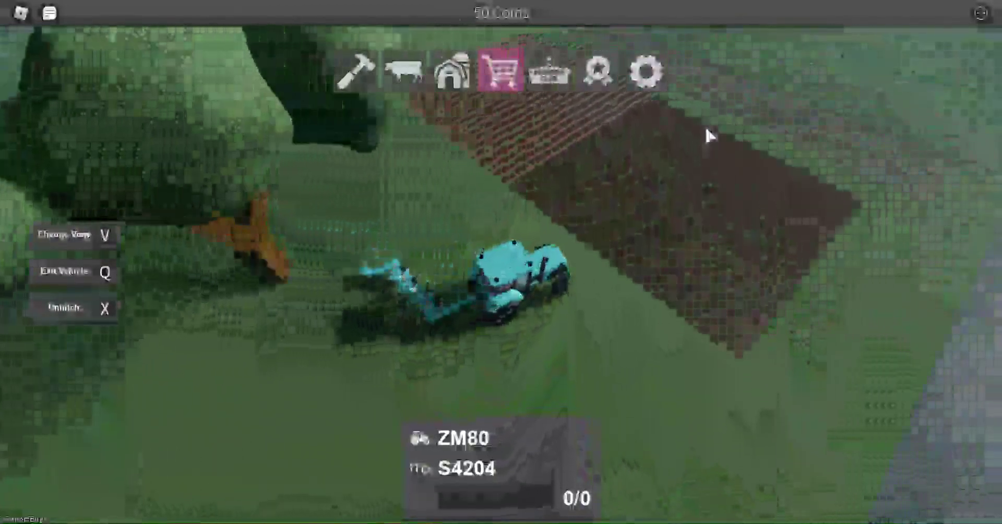
key(w)
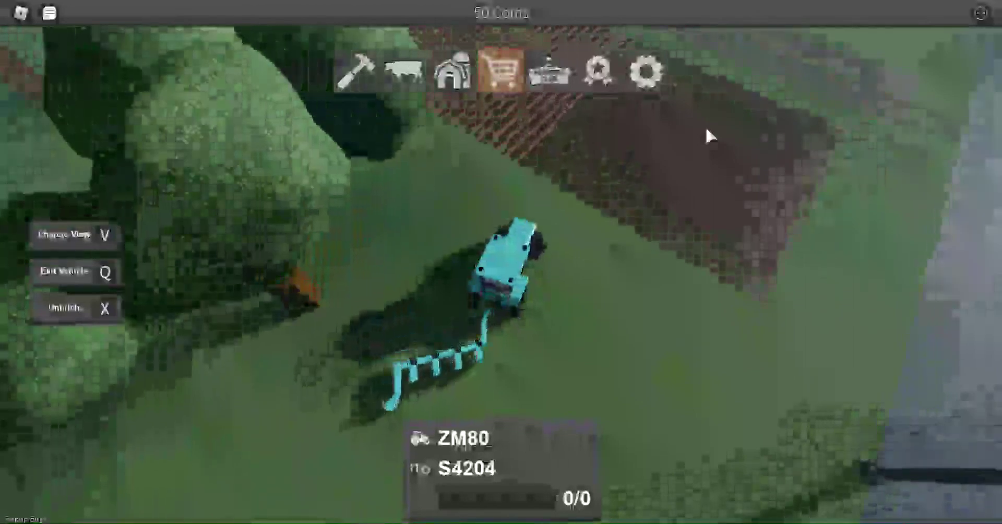
key(w)
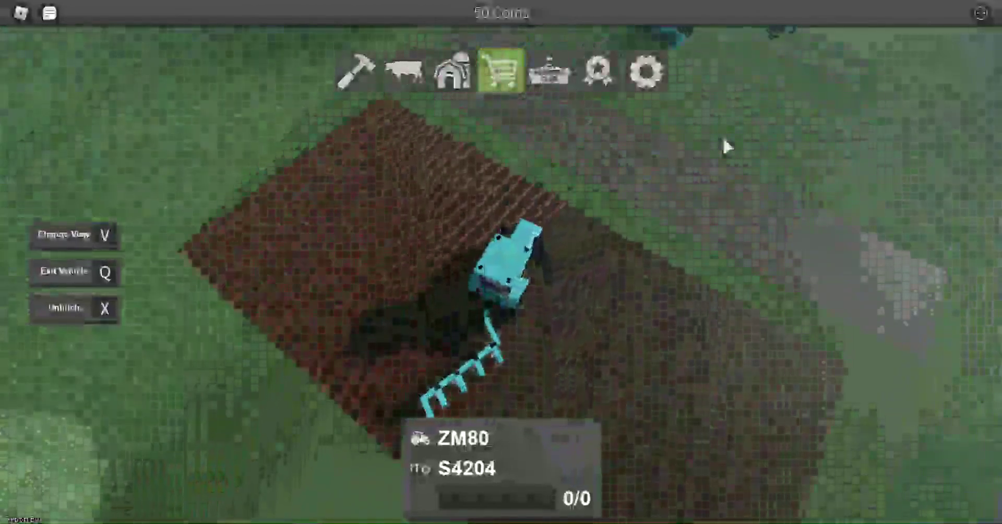
key(w)
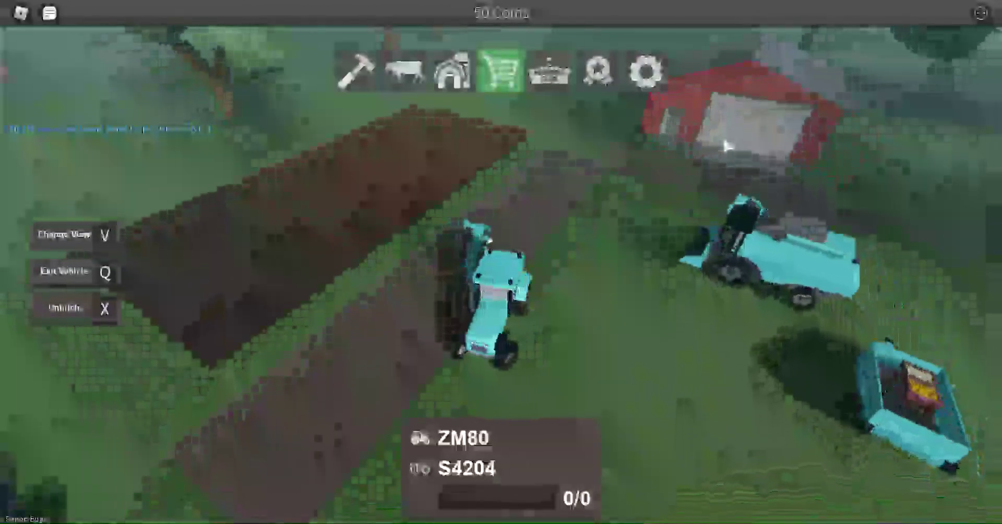
key(w)
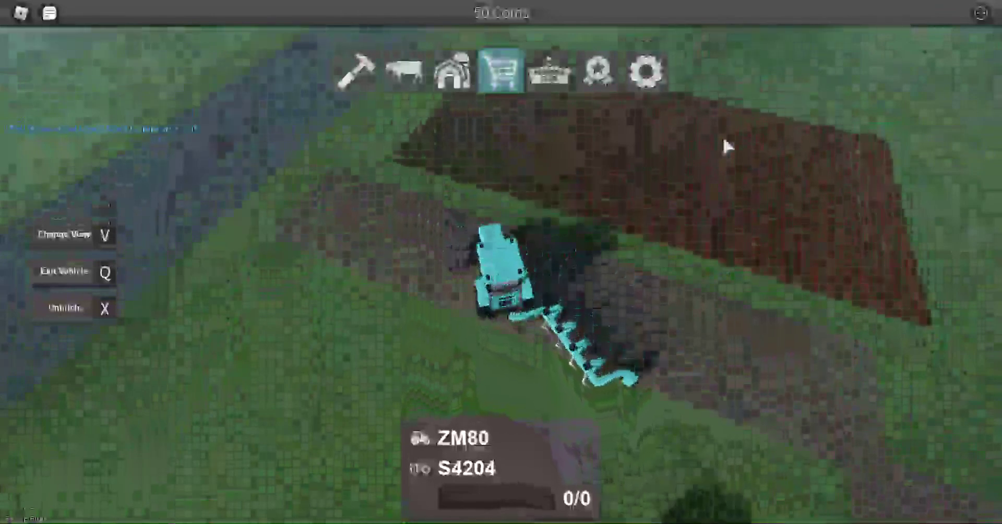
key(w)
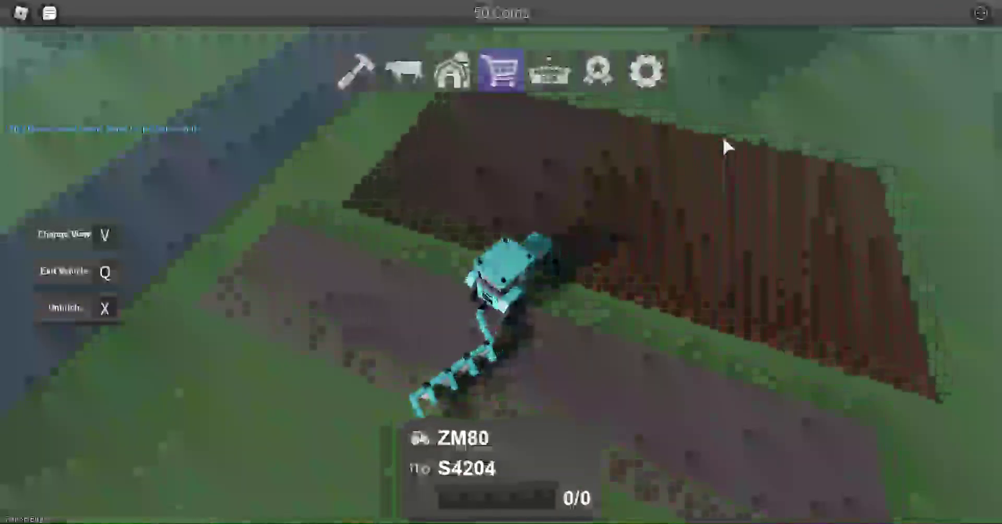
key(w)
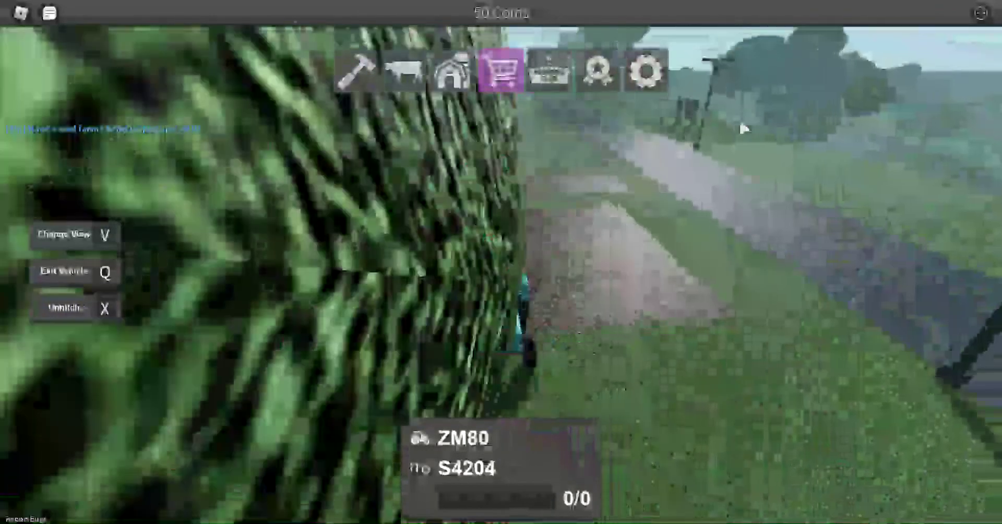
key(w)
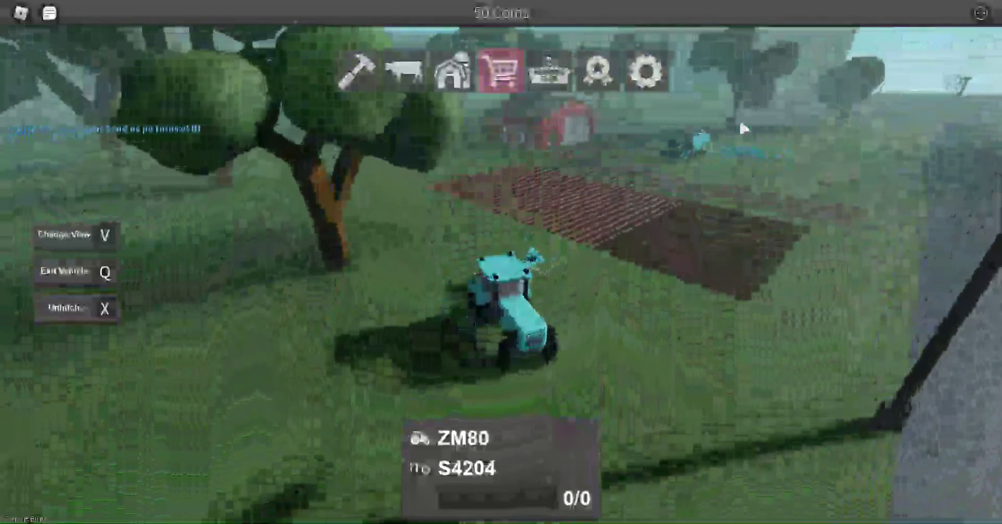
key(w)
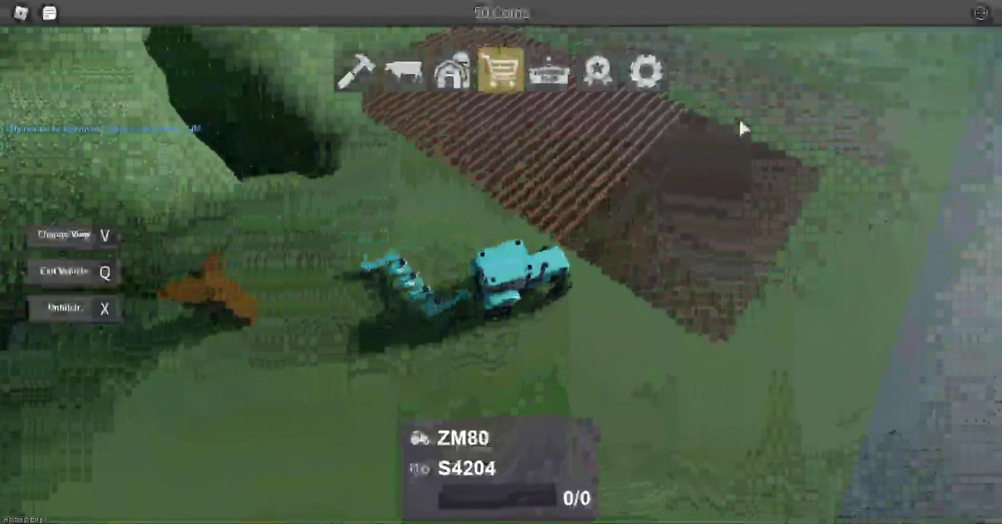
key(w)
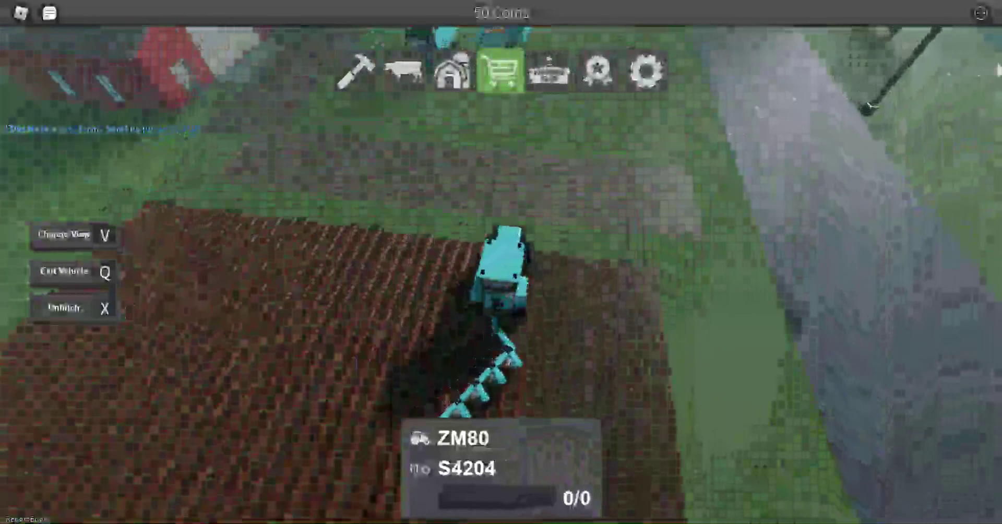
key(w)
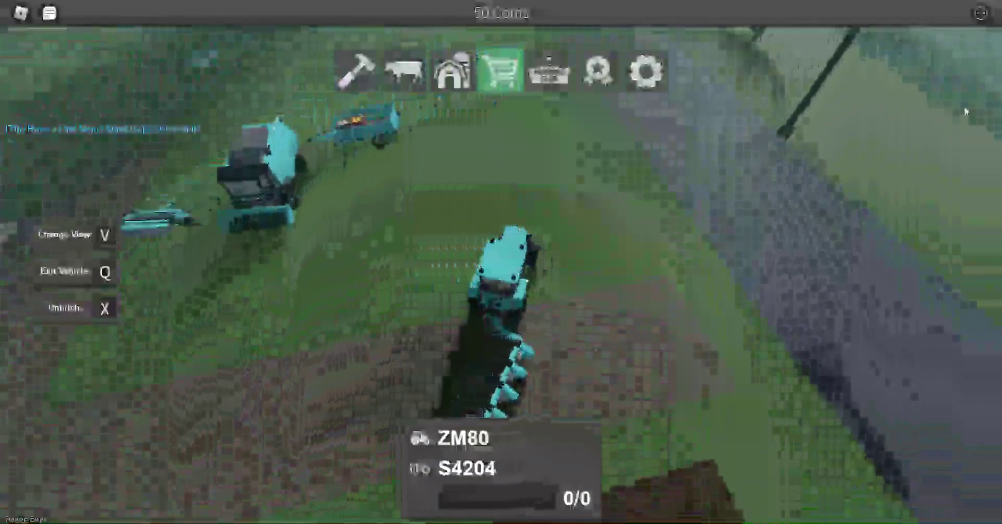